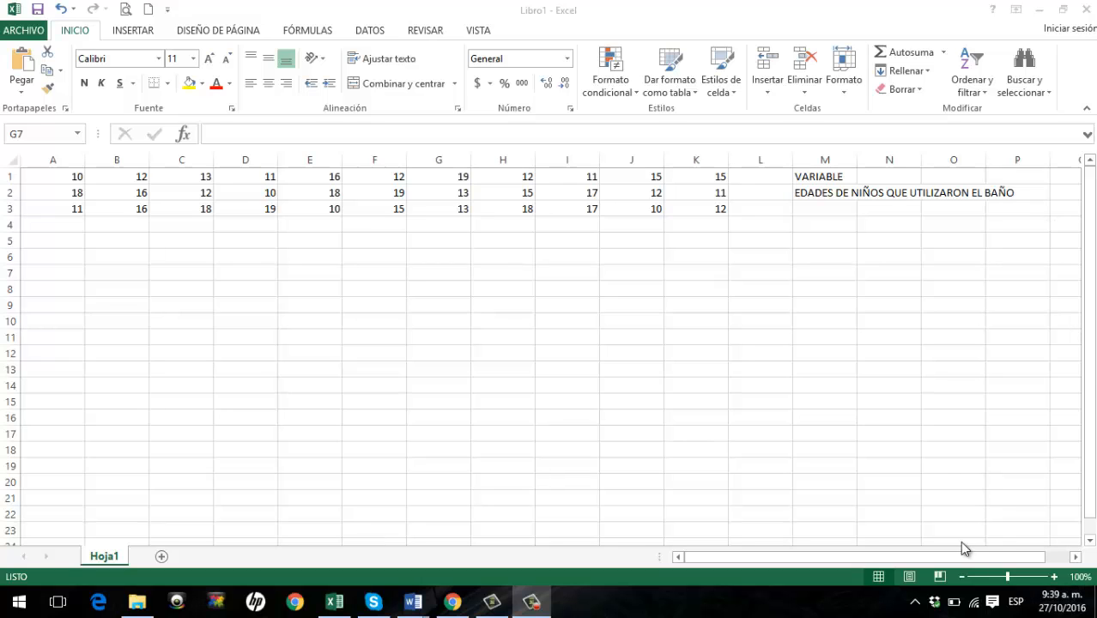
pyautogui.click(532, 601)
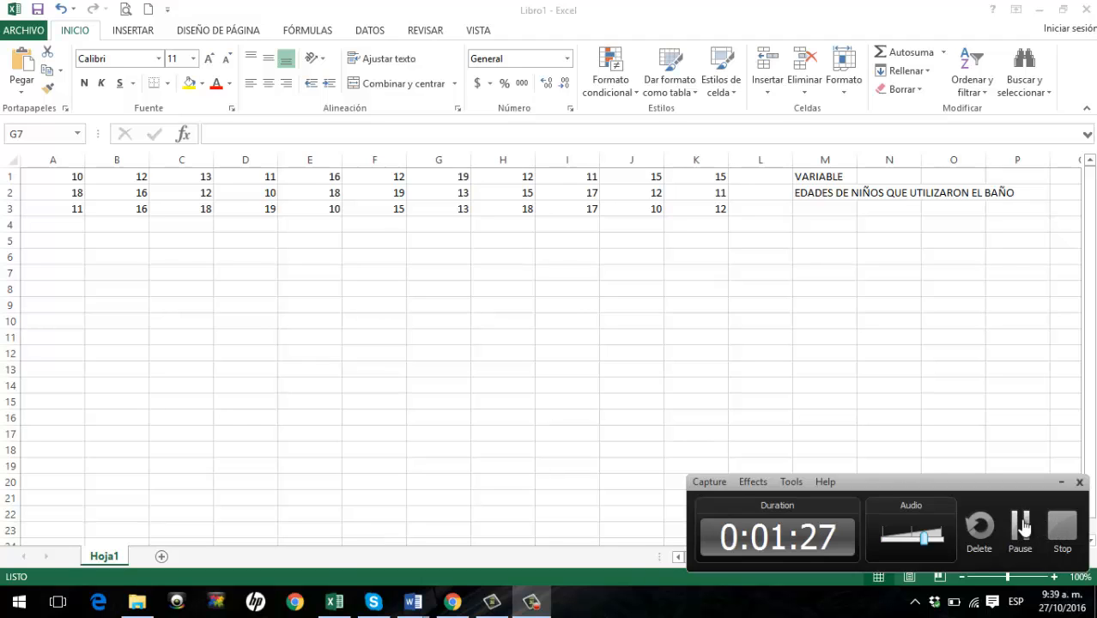
pyautogui.click(1061, 529)
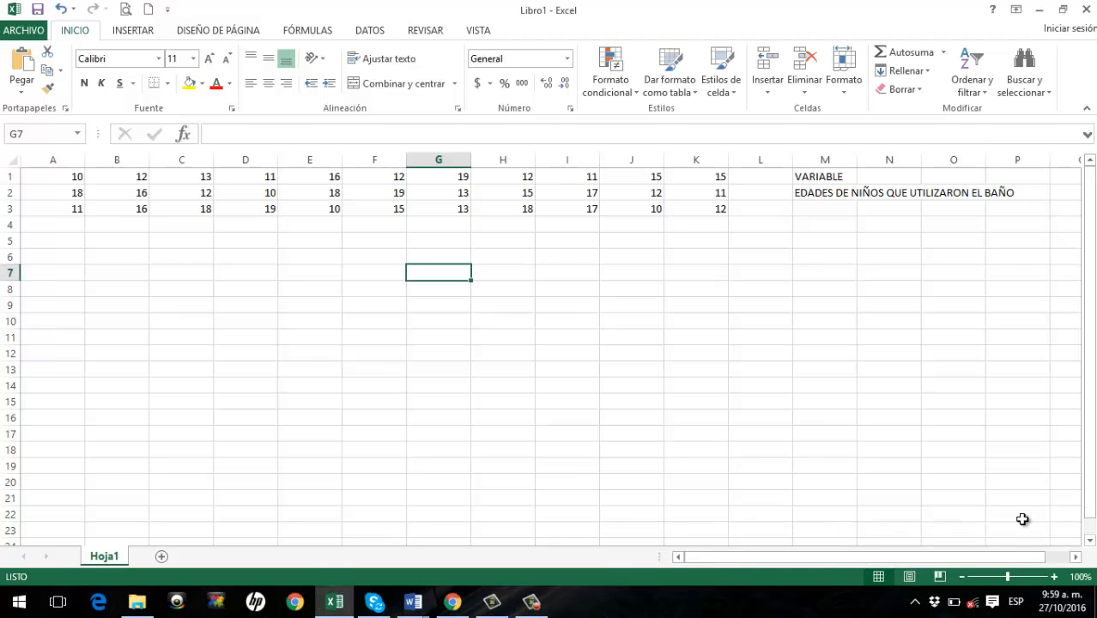
pyautogui.moveTo(528, 606)
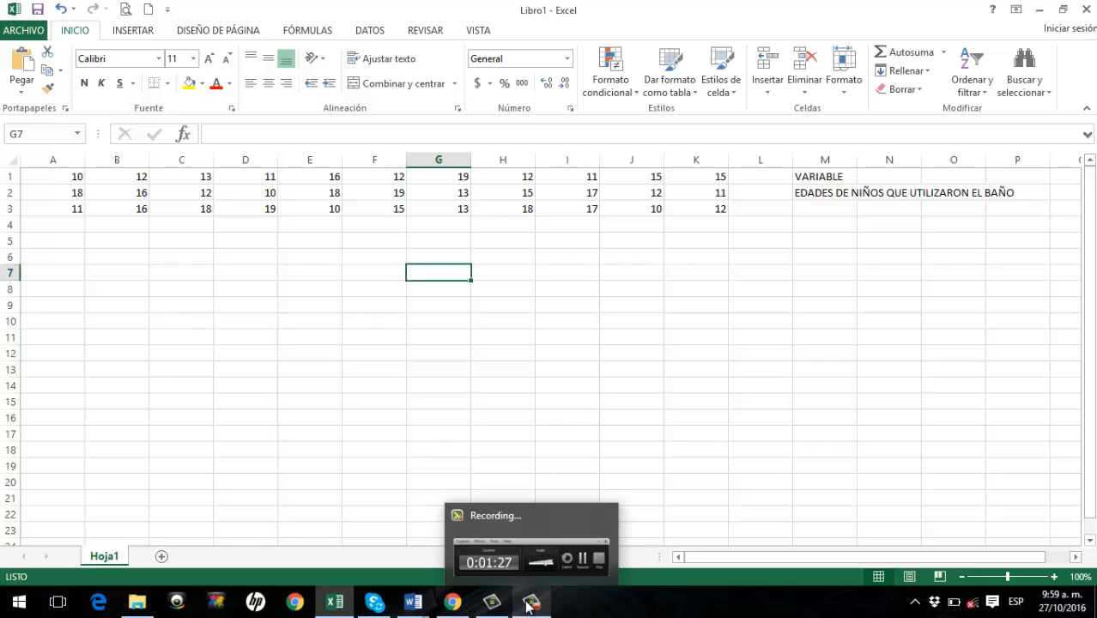
pyautogui.click(529, 606)
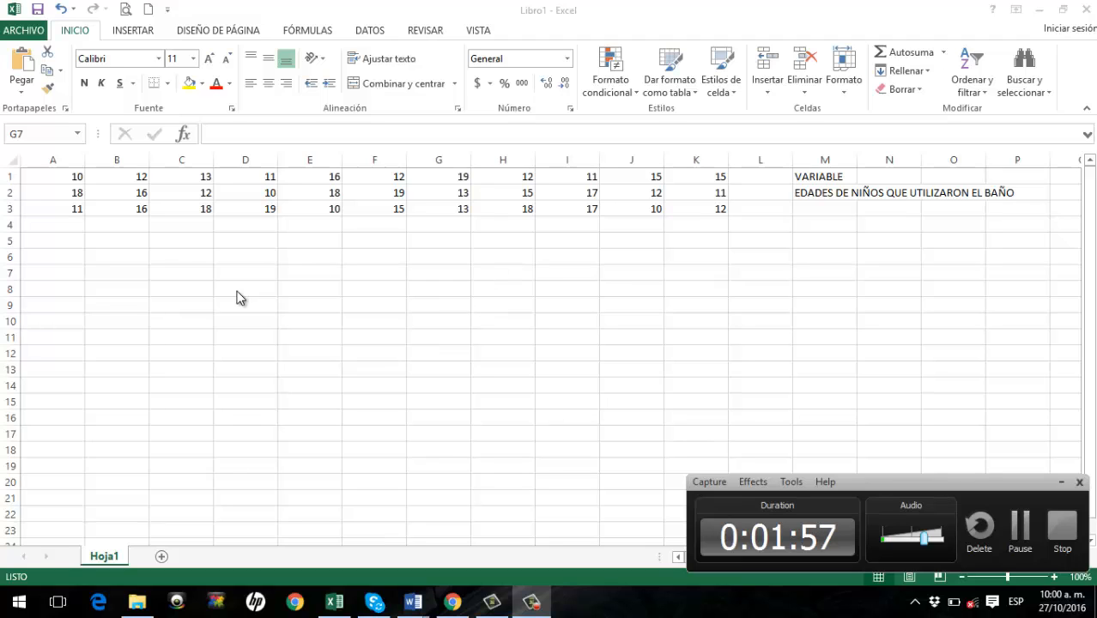
# - Merge and center cells A5:B5 and enter the heading EDADES
pyautogui.click(51, 239)
pyautogui.moveTo(62, 240); pyautogui.dragTo(91, 238)
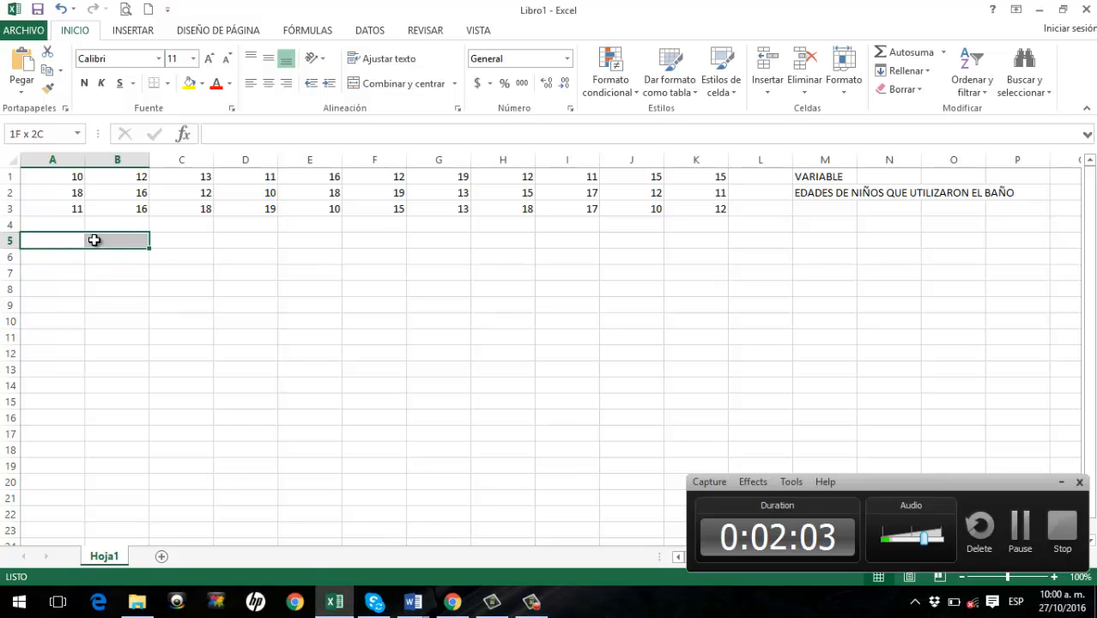
pyautogui.click(388, 83)
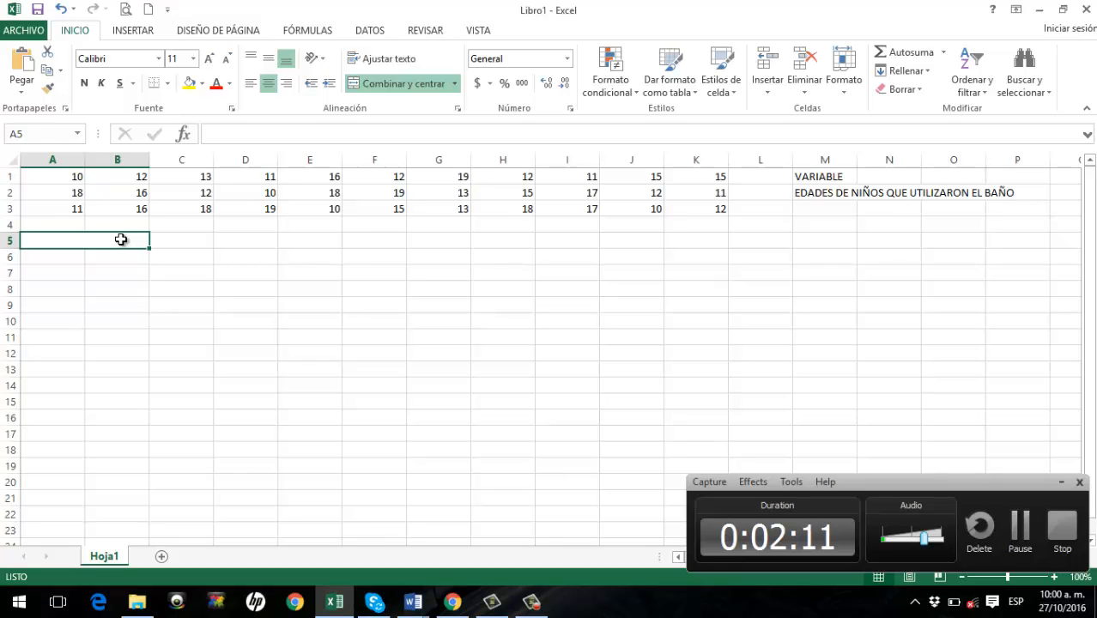
pyautogui.write('E')
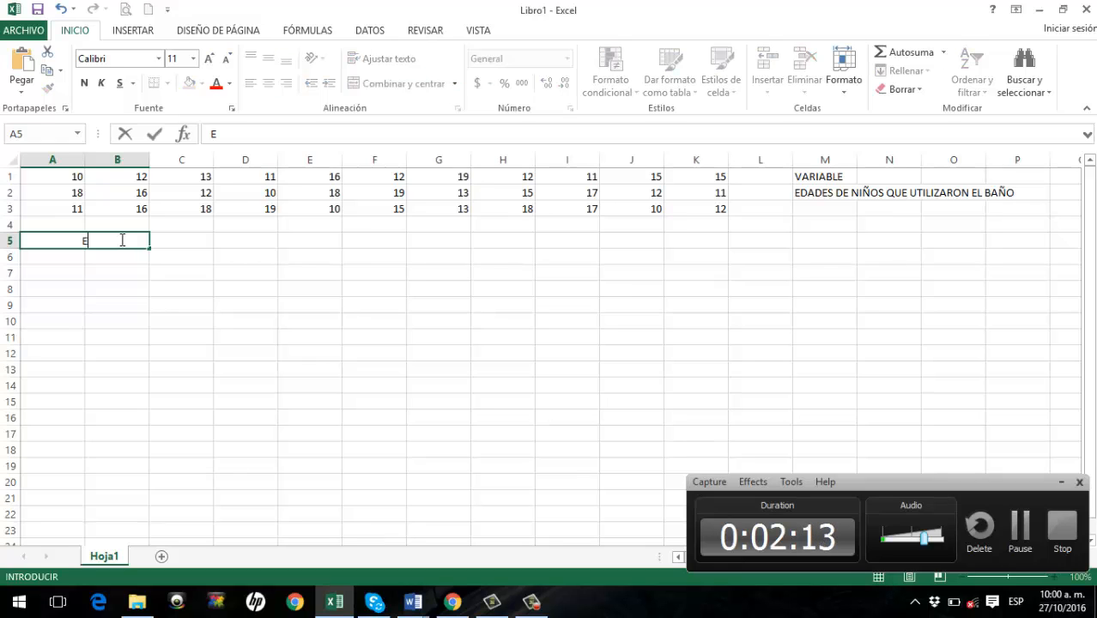
pyautogui.write('DADES')
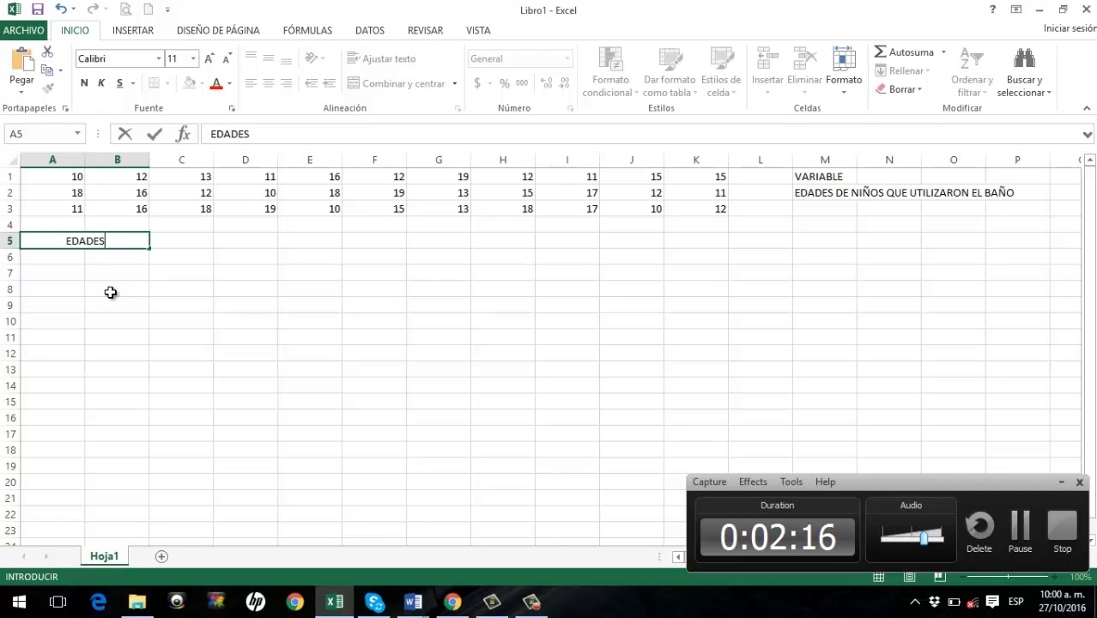
pyautogui.press('Tab')
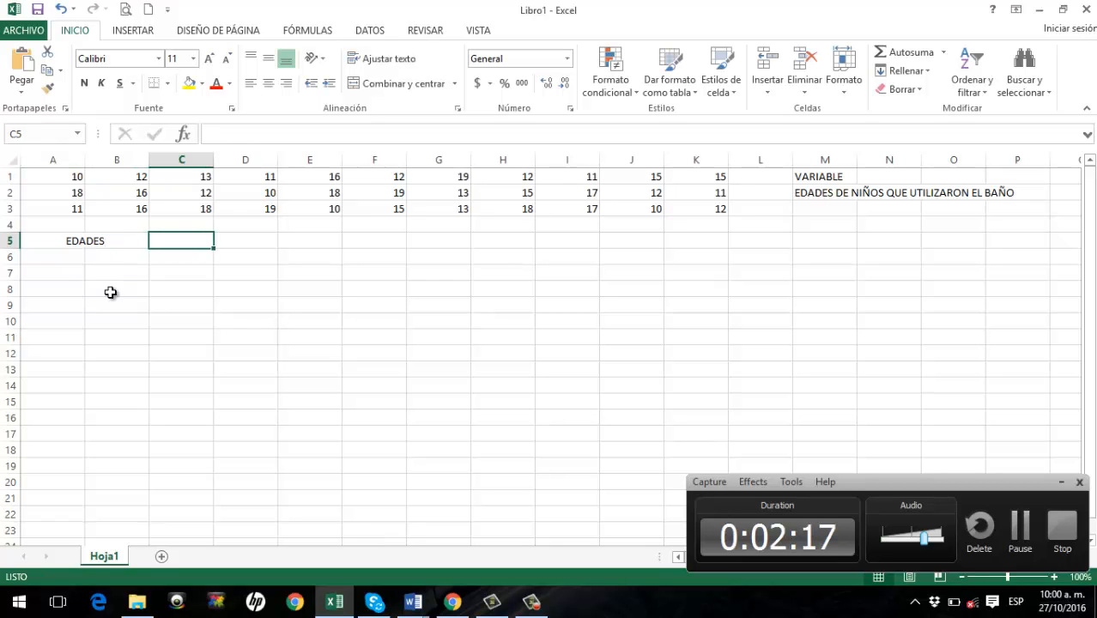
# - Enter the column headings M.C, F.A, F.R, F.A.A and F.R.A in cells C5 through G5
pyautogui.write('M.')
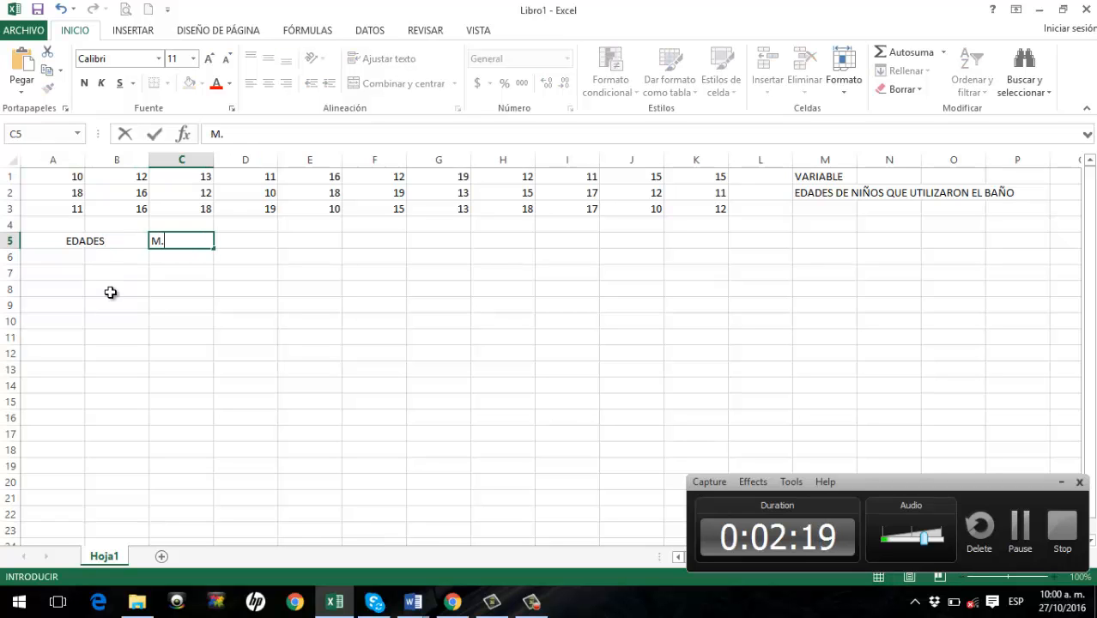
pyautogui.write('C')
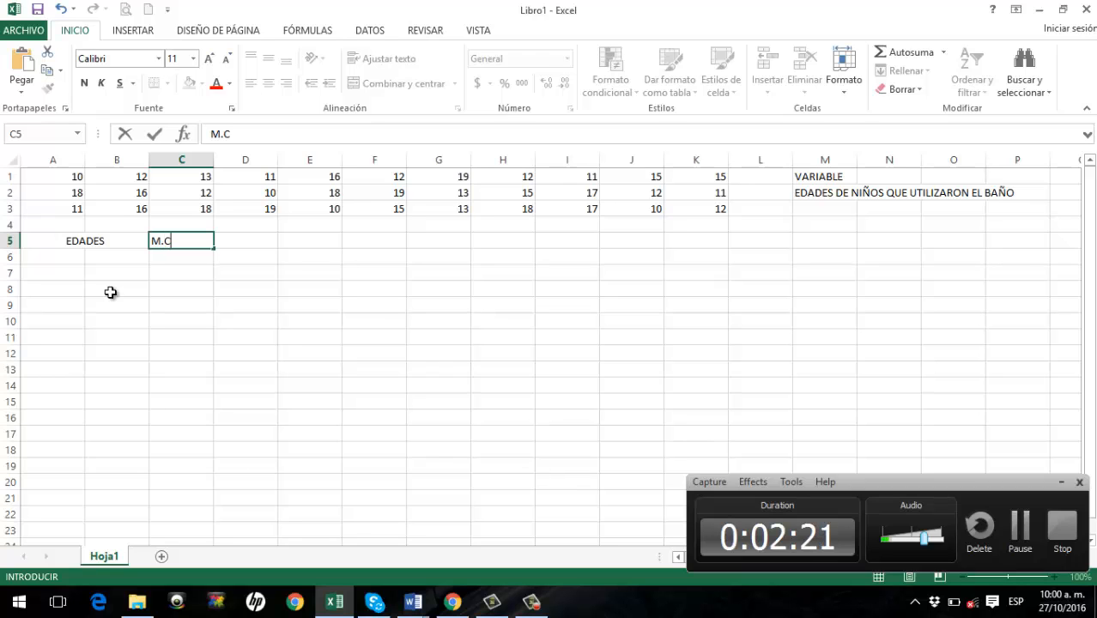
pyautogui.press('Tab')
pyautogui.write('F')
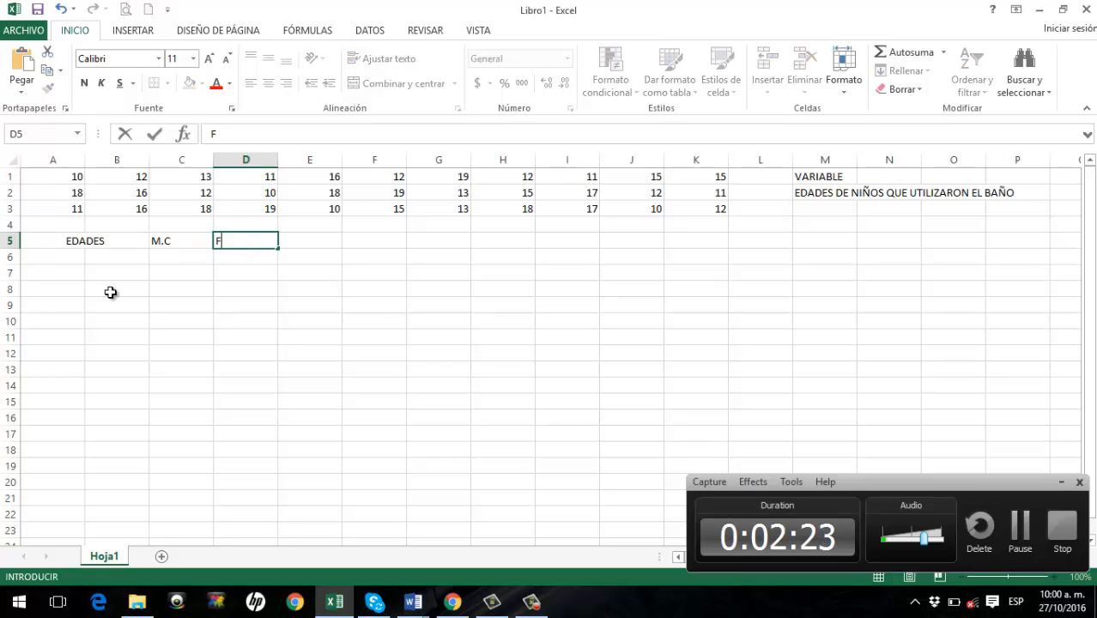
pyautogui.write('.A')
pyautogui.press('Tab')
pyautogui.write('F.')
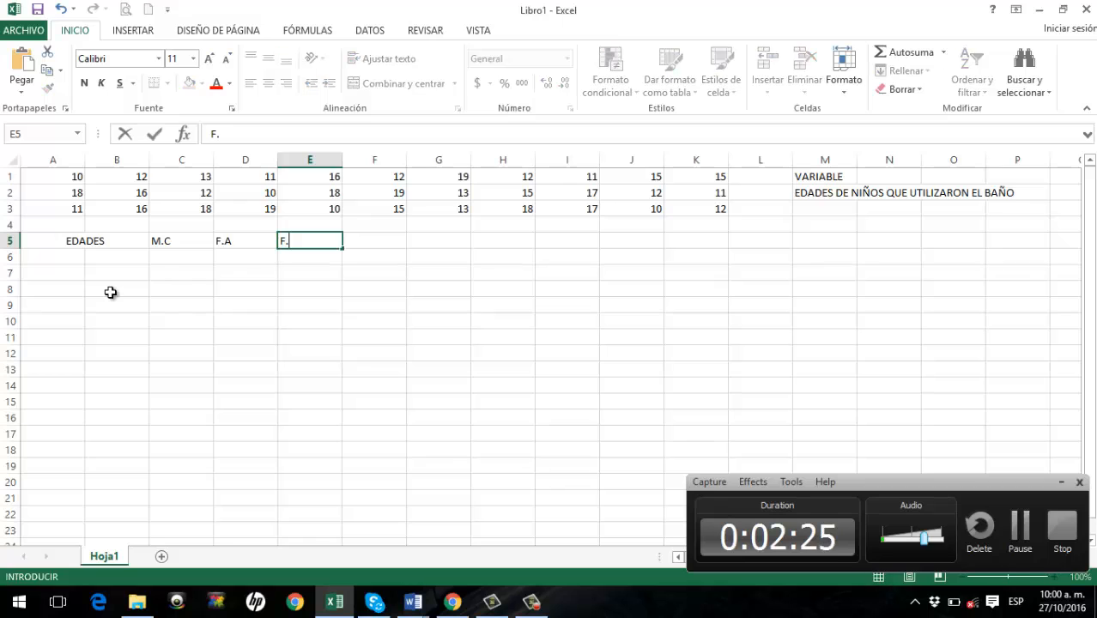
pyautogui.write('R')
pyautogui.press('Tab')
pyautogui.write('F')
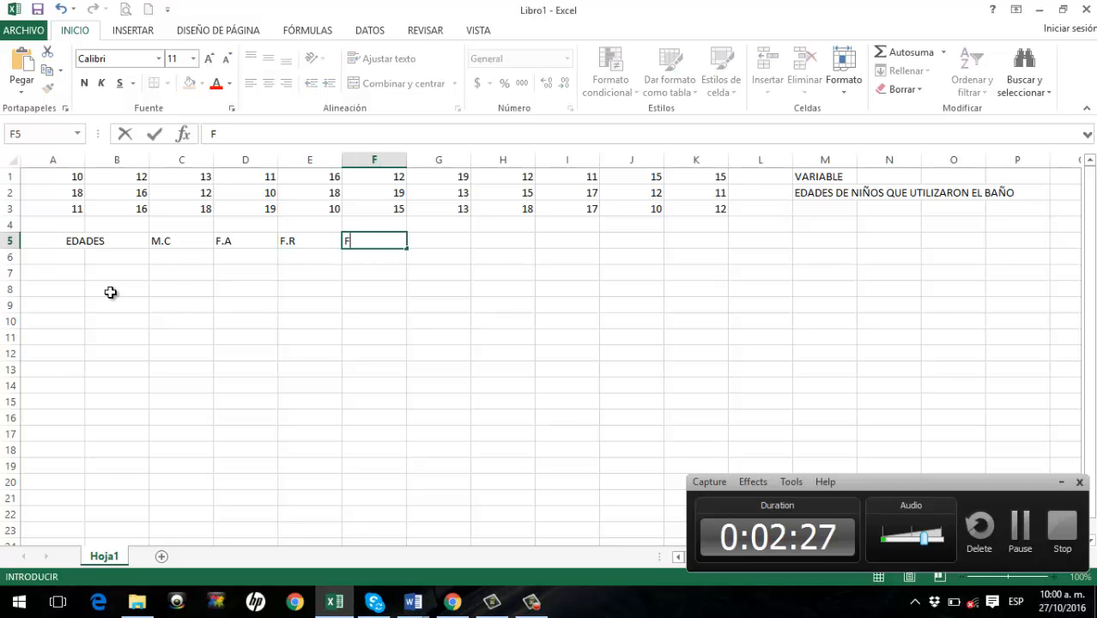
pyautogui.write('.A.A')
pyautogui.press('Tab')
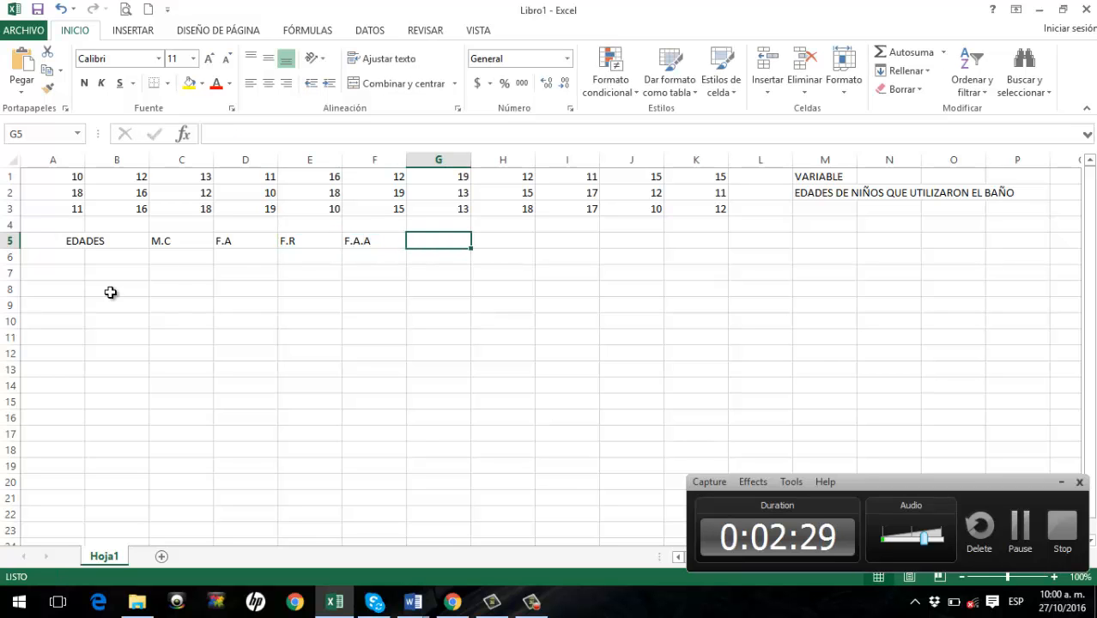
pyautogui.write('F.R')
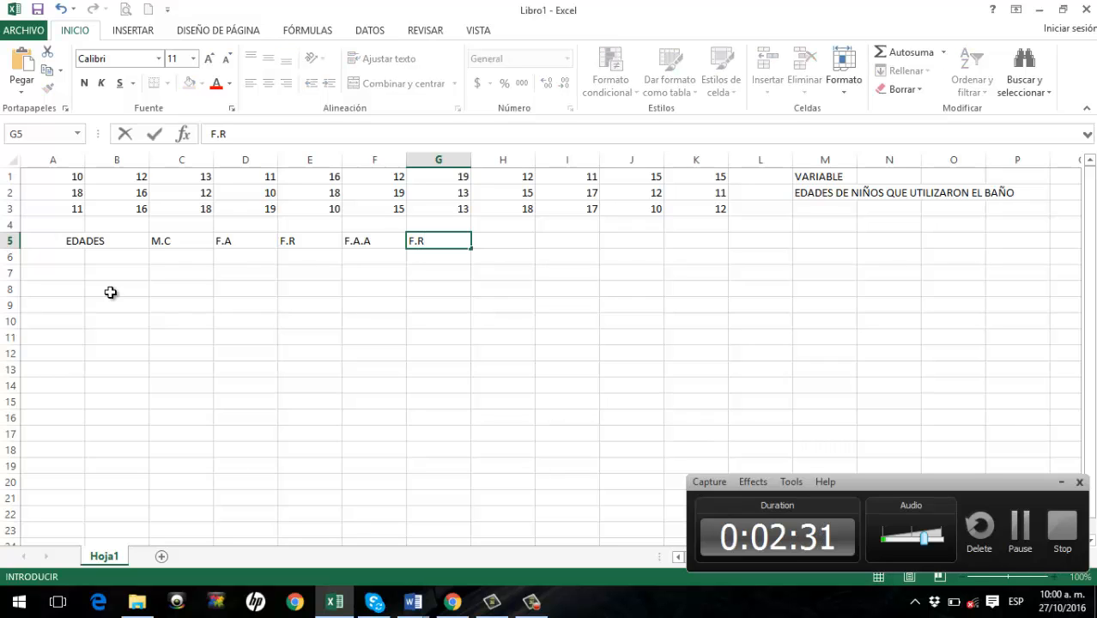
pyautogui.write('.A')
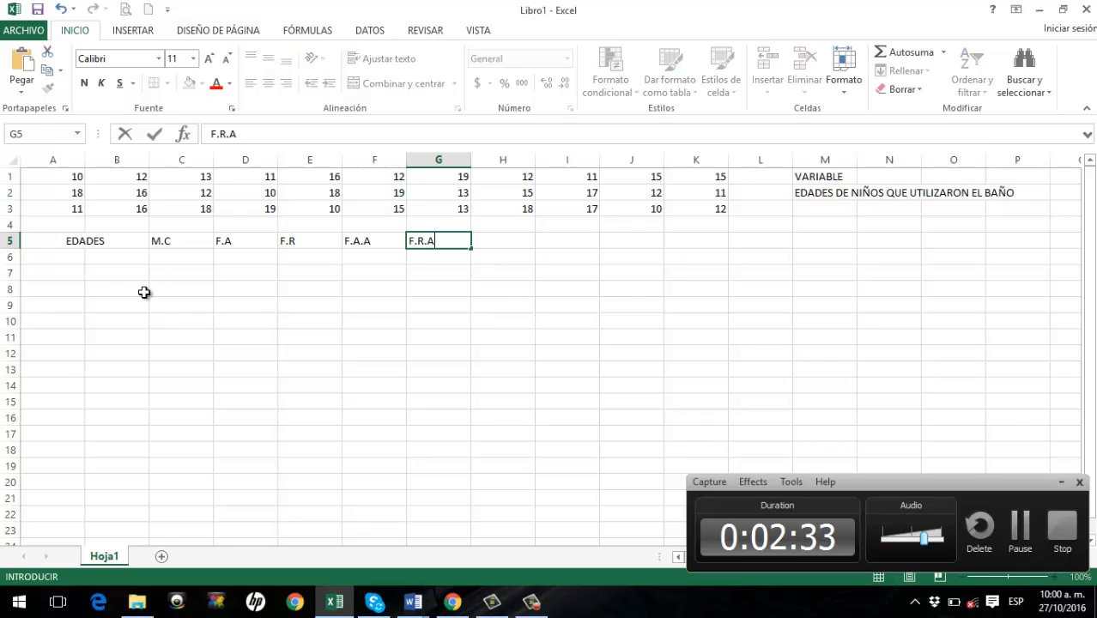
pyautogui.click(199, 302)
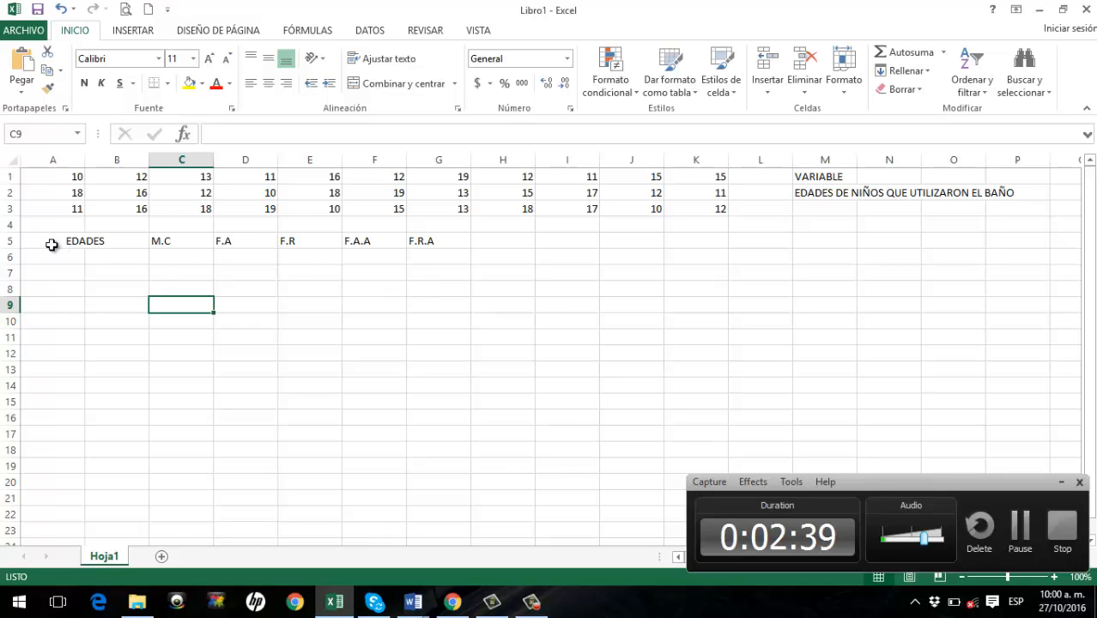
# - Apply all borders to the table range A5:G12
pyautogui.moveTo(52, 245); pyautogui.dragTo(421, 348)
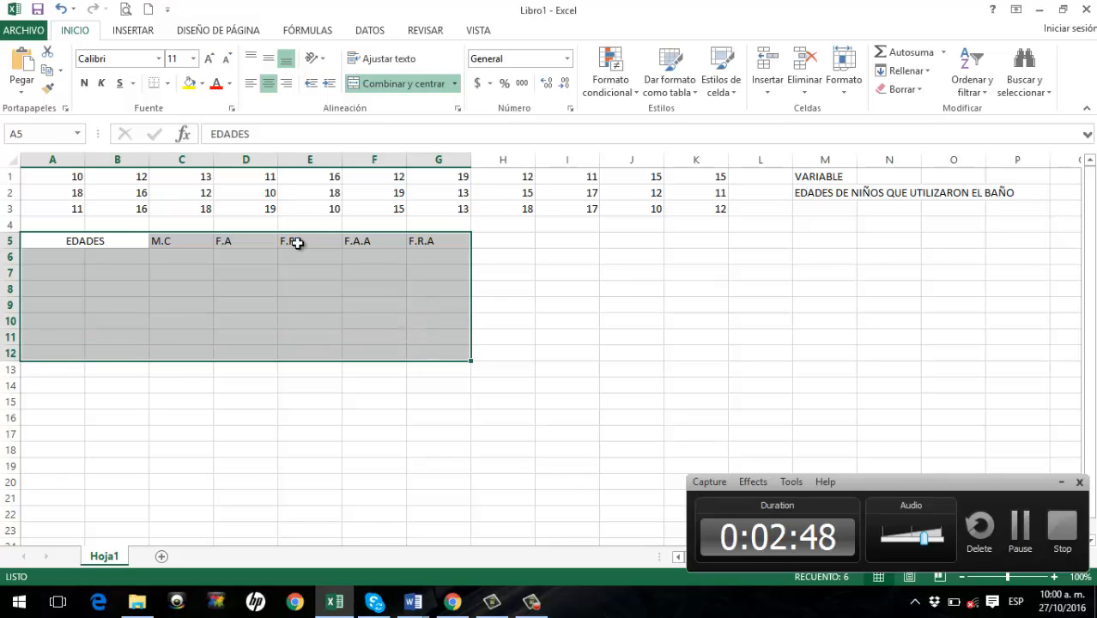
pyautogui.click(167, 84)
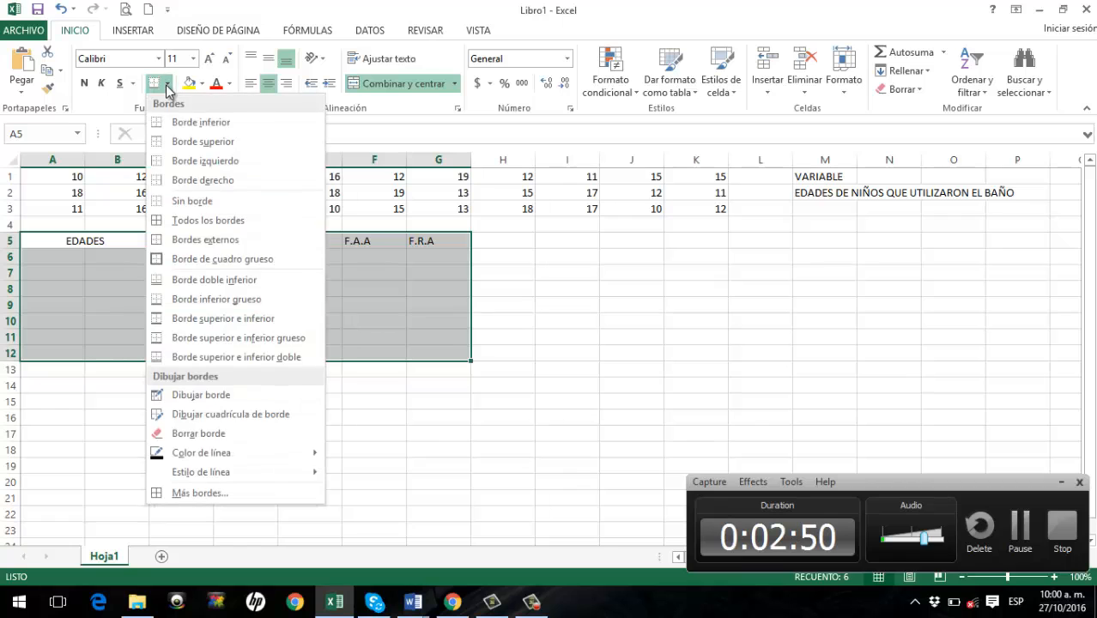
pyautogui.click(177, 223)
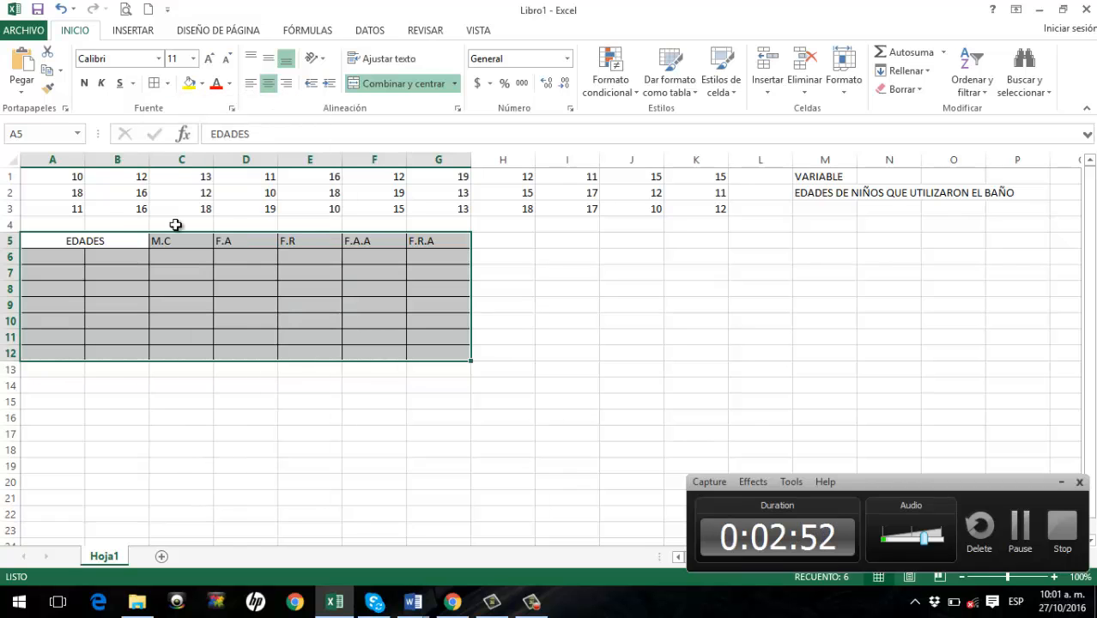
# - Merge and center cells A12:B12 and enter the label TOTALES
pyautogui.click(49, 354)
pyautogui.moveTo(48, 354); pyautogui.dragTo(105, 353)
pyautogui.click(410, 83)
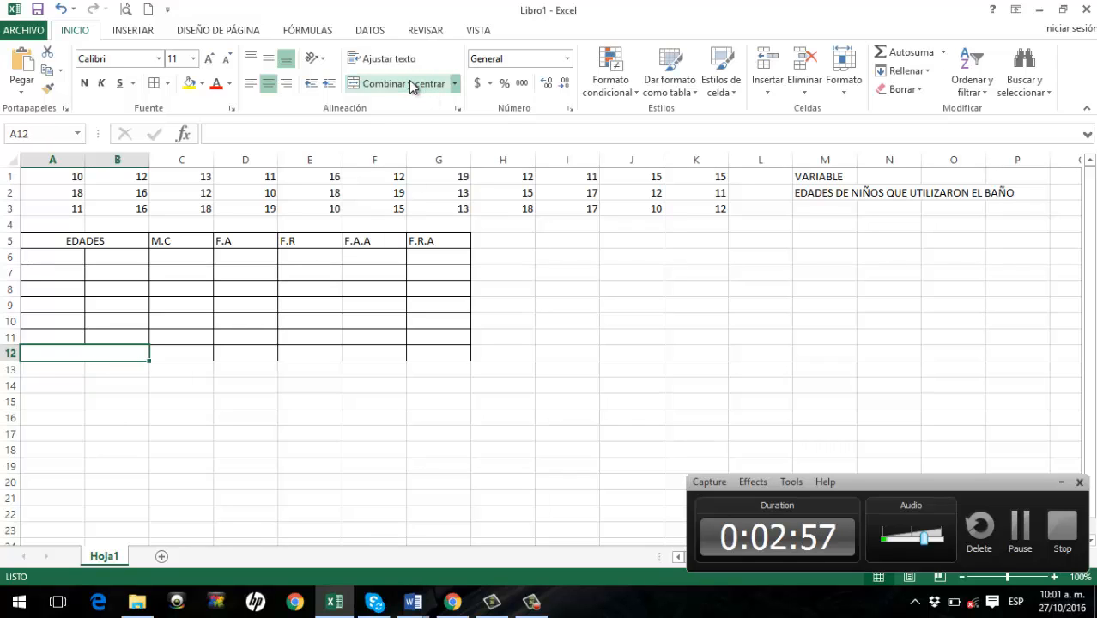
pyautogui.write('T')
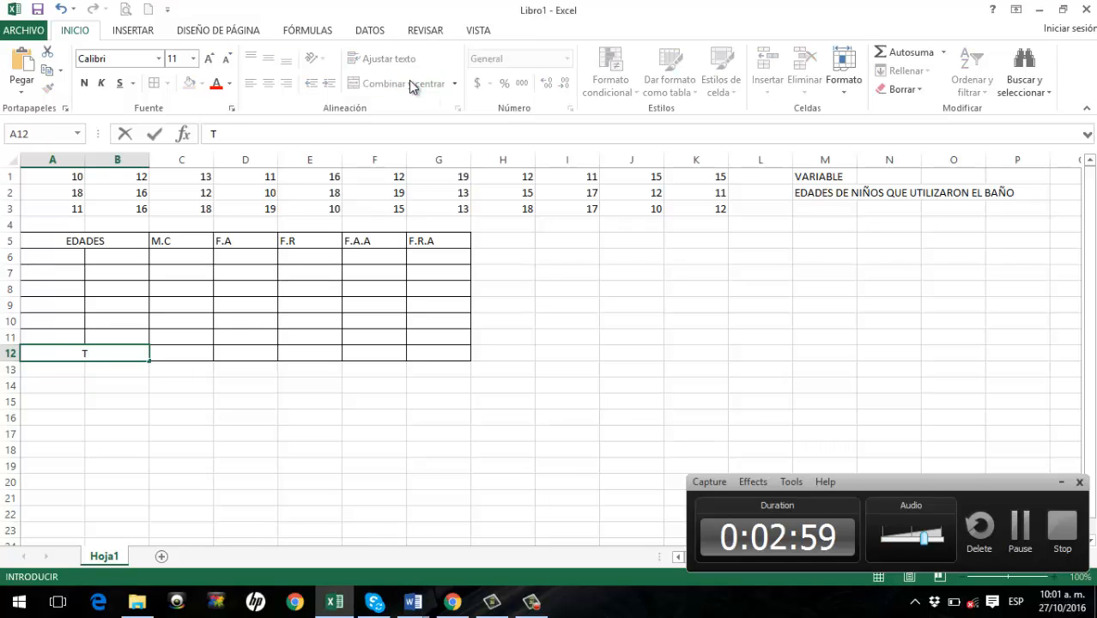
pyautogui.write('OTALES')
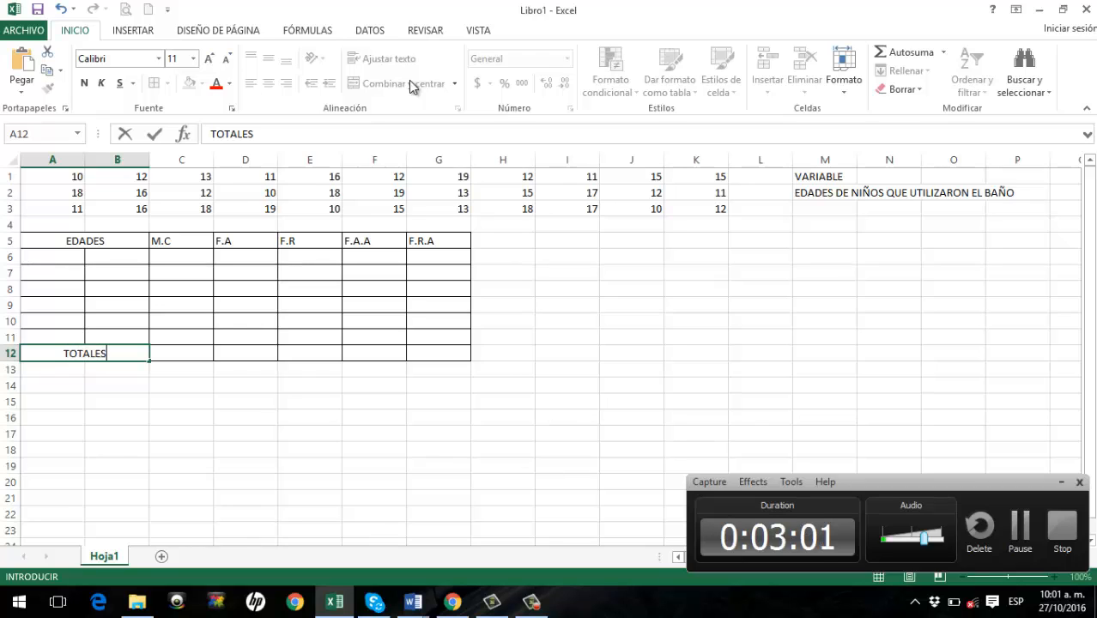
pyautogui.click(204, 397)
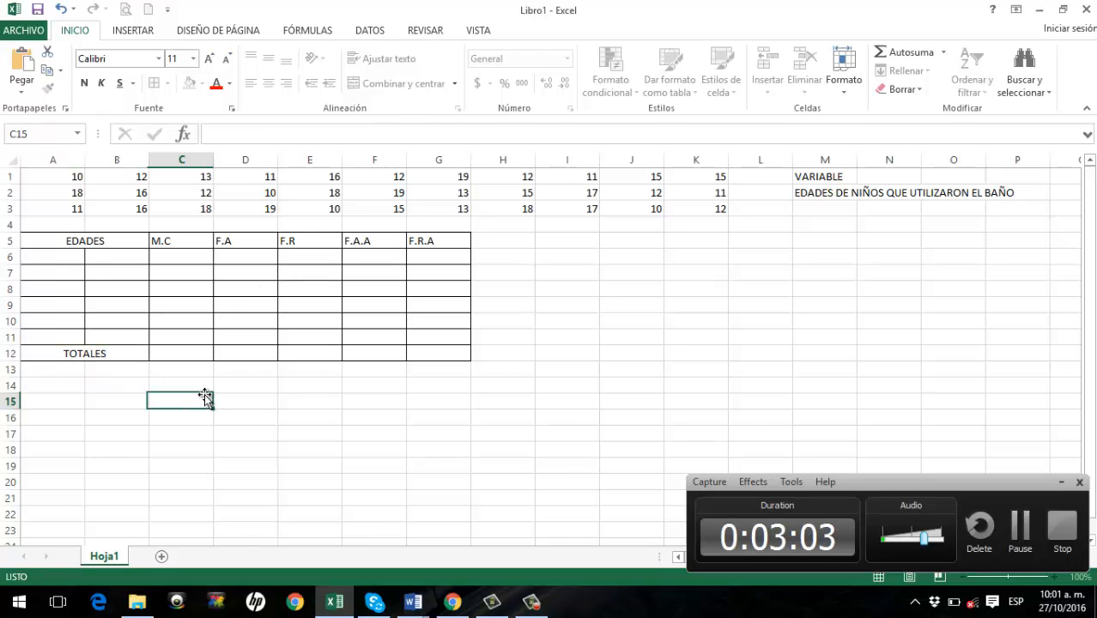
# - Make the heading row A5:G5 bold and give it a gray fill
pyautogui.moveTo(50, 240); pyautogui.dragTo(428, 242)
pyautogui.click(84, 83)
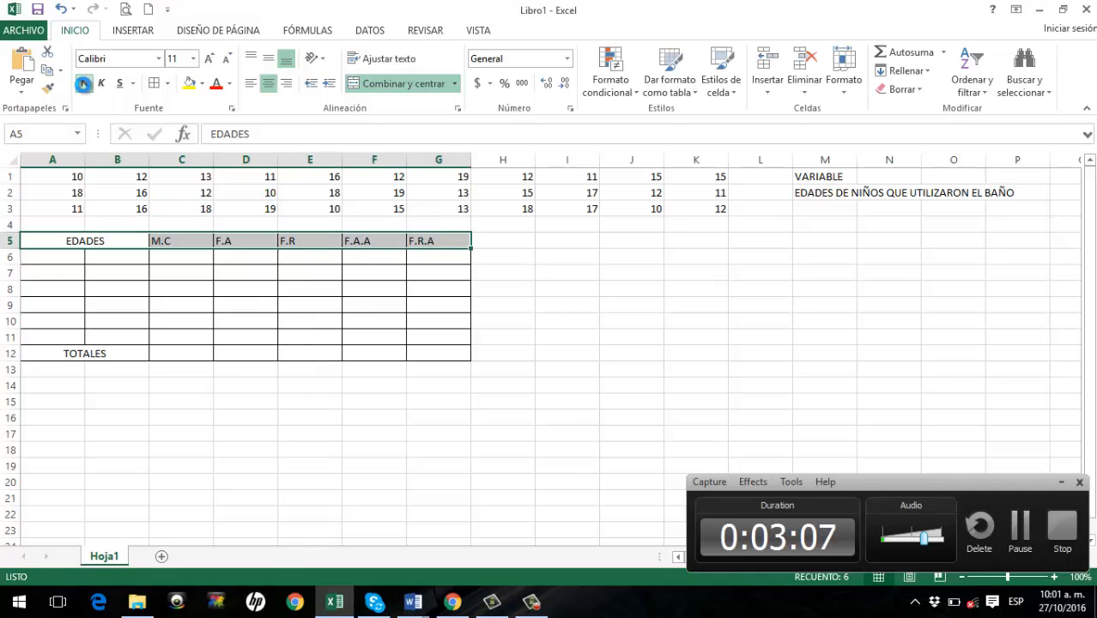
pyautogui.click(203, 86)
pyautogui.click(190, 167)
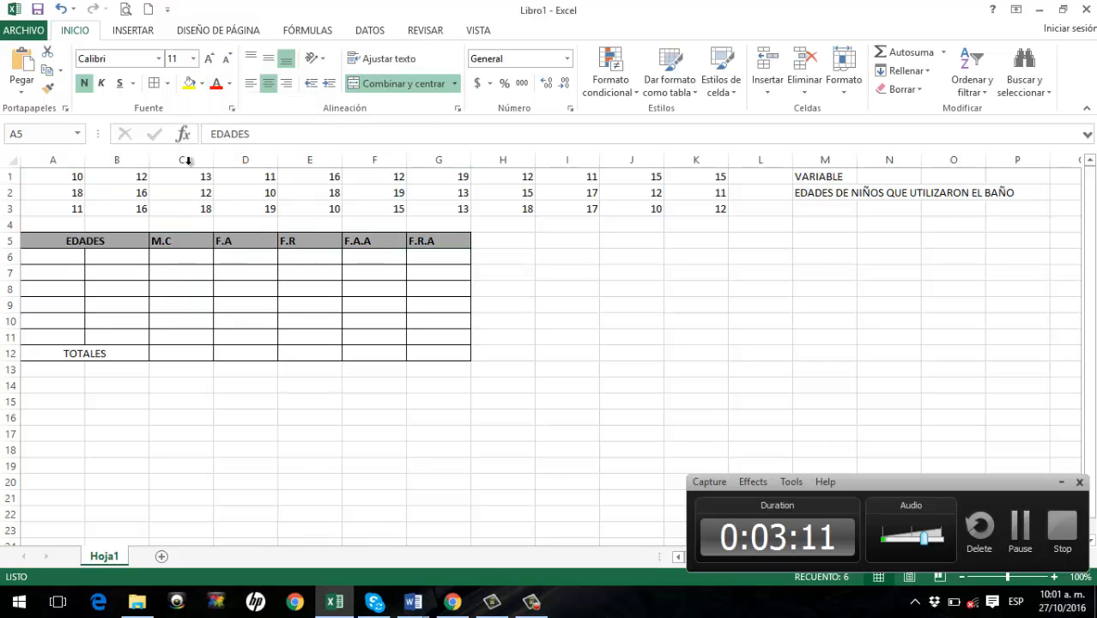
# - Format the TOTALES row A12:G12 in bold with the same gray fill as the heading row
pyautogui.moveTo(44, 352); pyautogui.dragTo(421, 357)
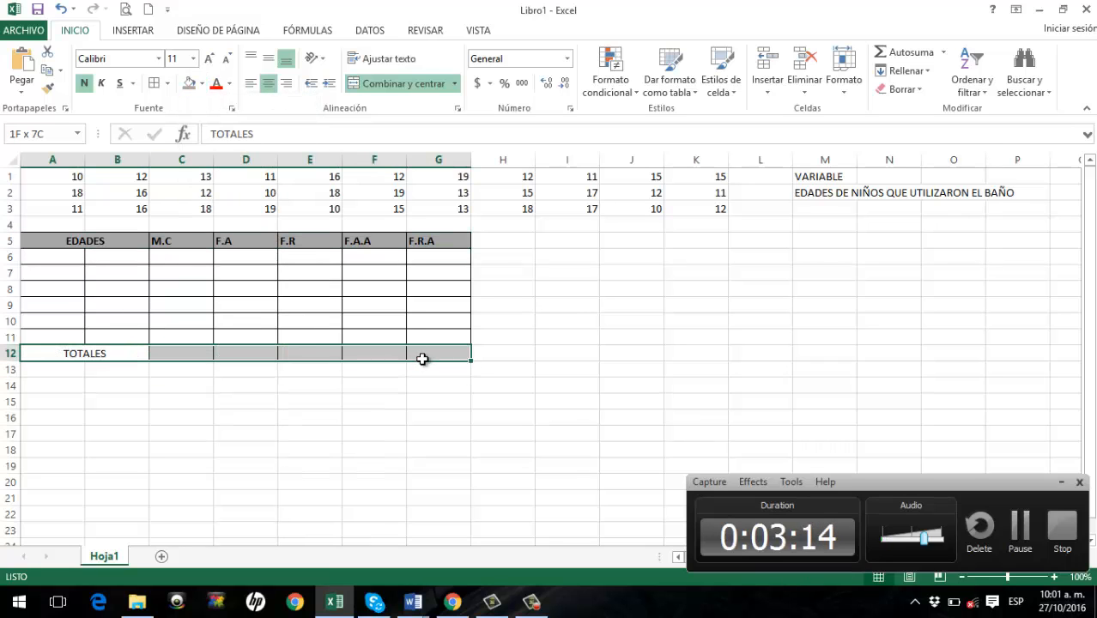
pyautogui.click(83, 85)
pyautogui.click(189, 83)
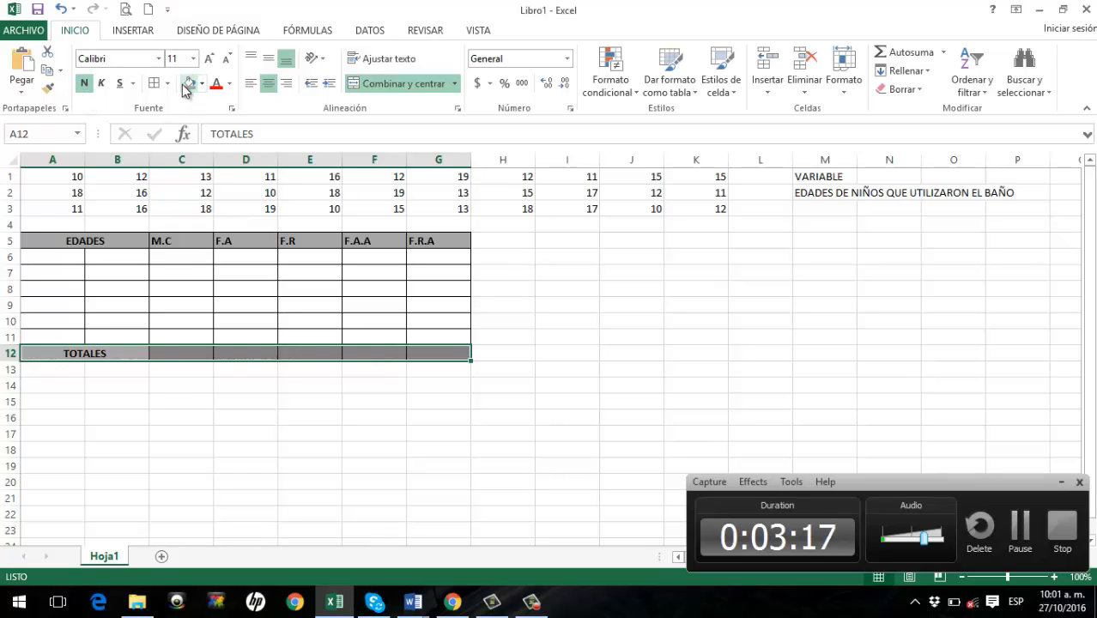
pyautogui.click(219, 392)
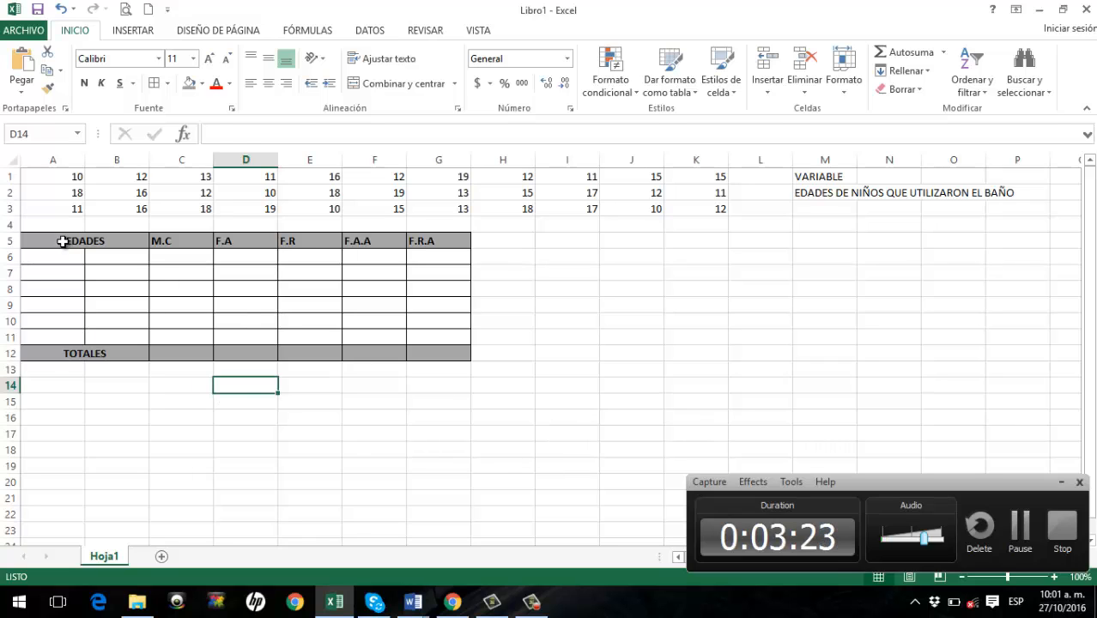
# - Center the contents of the whole table range A5:G12 horizontally
pyautogui.moveTo(68, 244); pyautogui.dragTo(437, 347)
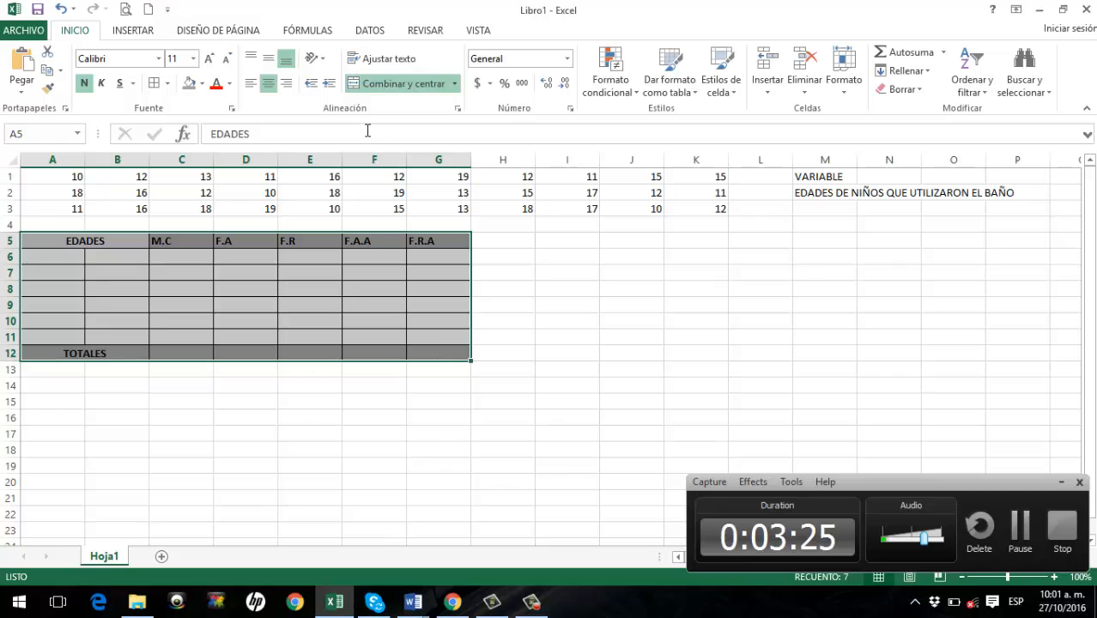
pyautogui.click(269, 83)
pyautogui.click(269, 83)
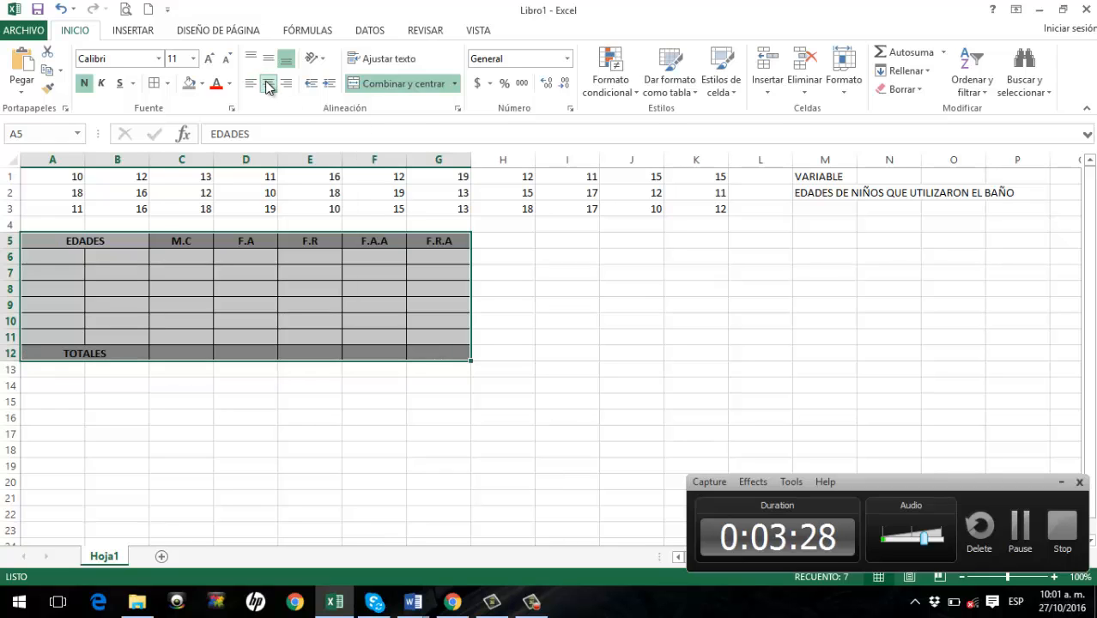
pyautogui.click(534, 299)
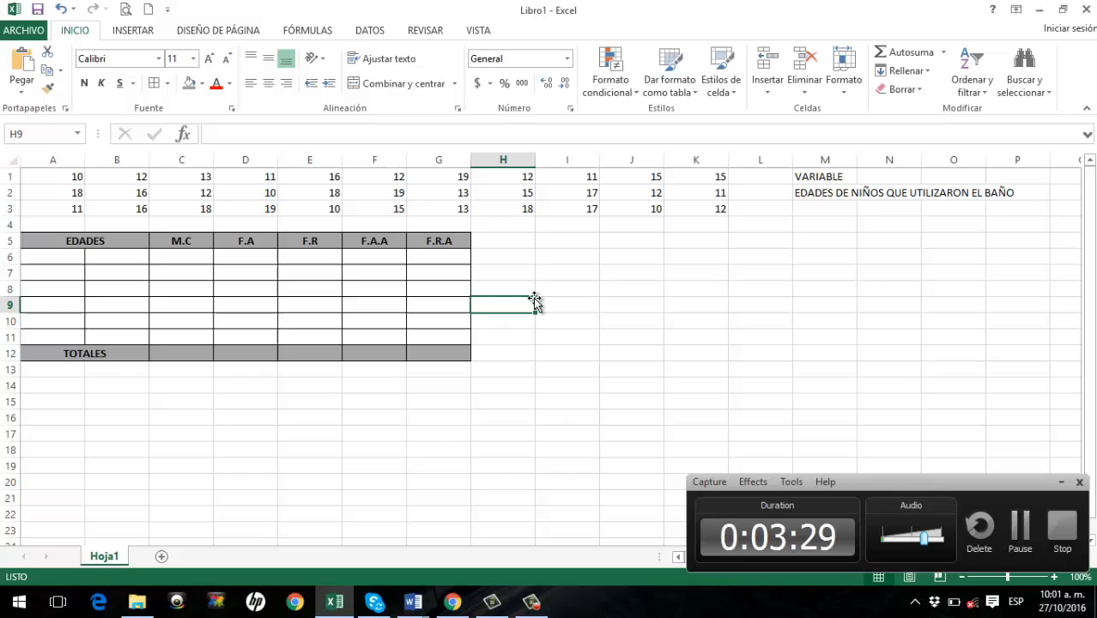
pyautogui.click(657, 307)
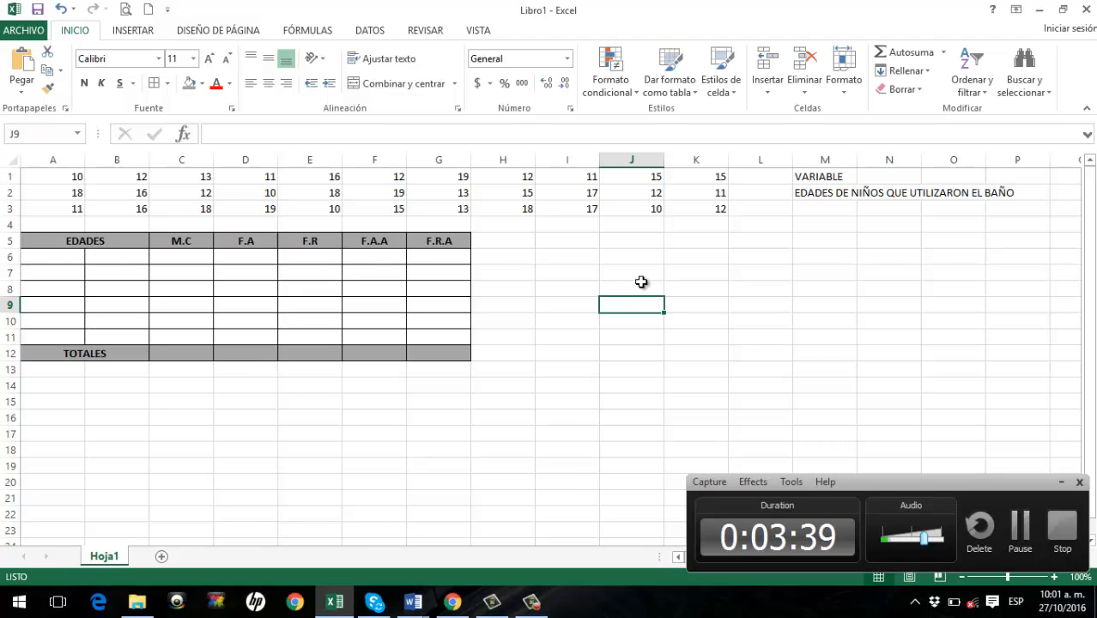
pyautogui.click(590, 245)
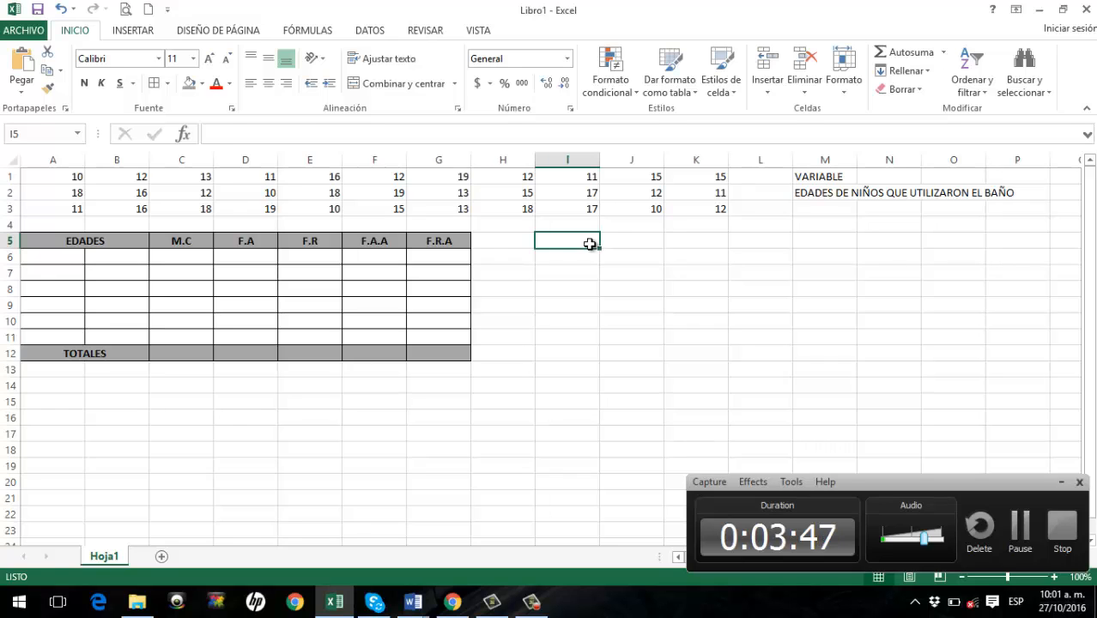
# - Enter the label m in cell I5 and the label c in cell I6
pyautogui.write('m')
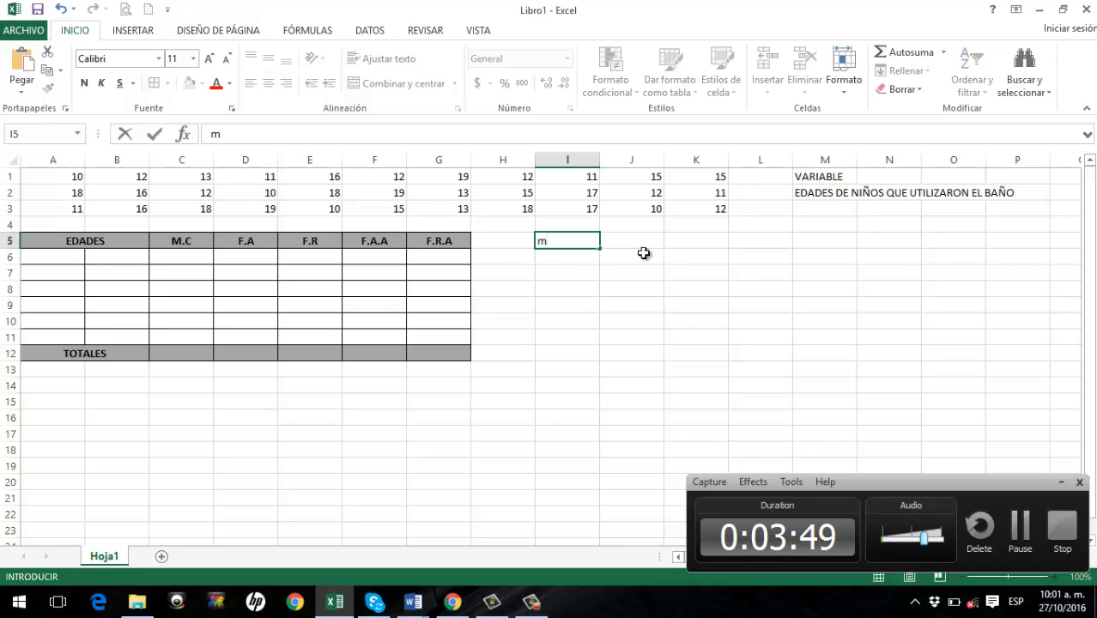
pyautogui.click(629, 245)
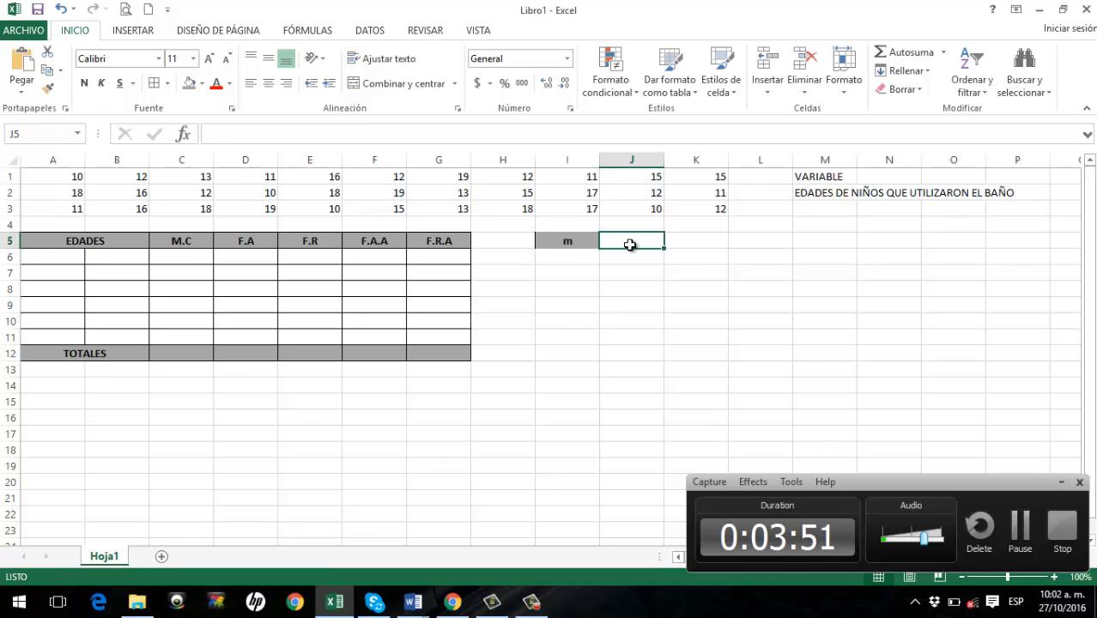
pyautogui.click(562, 263)
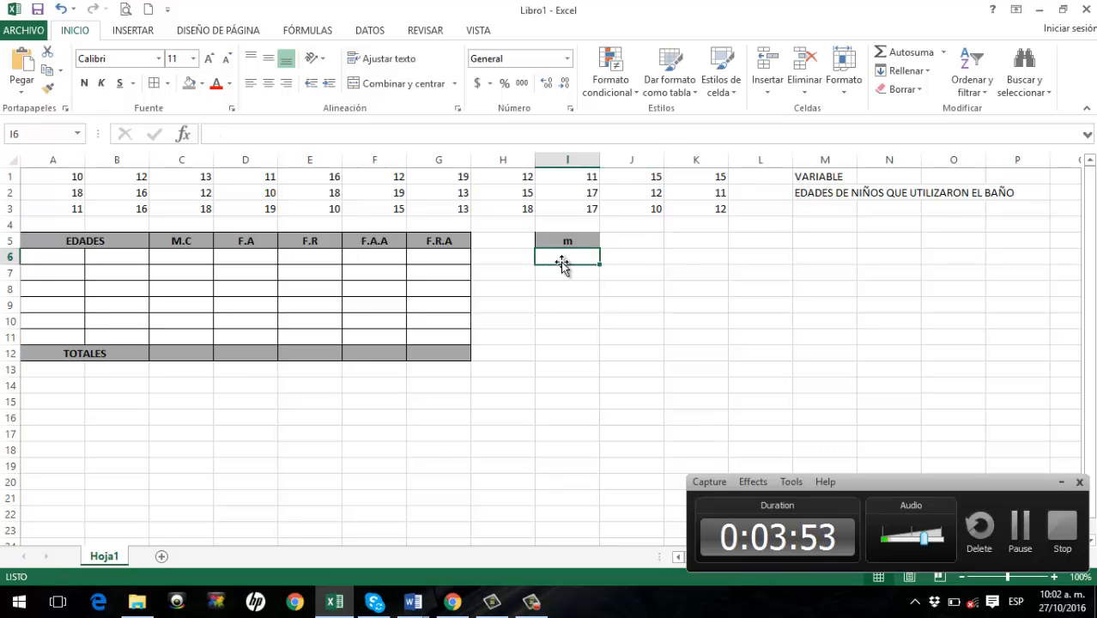
pyautogui.write('c')
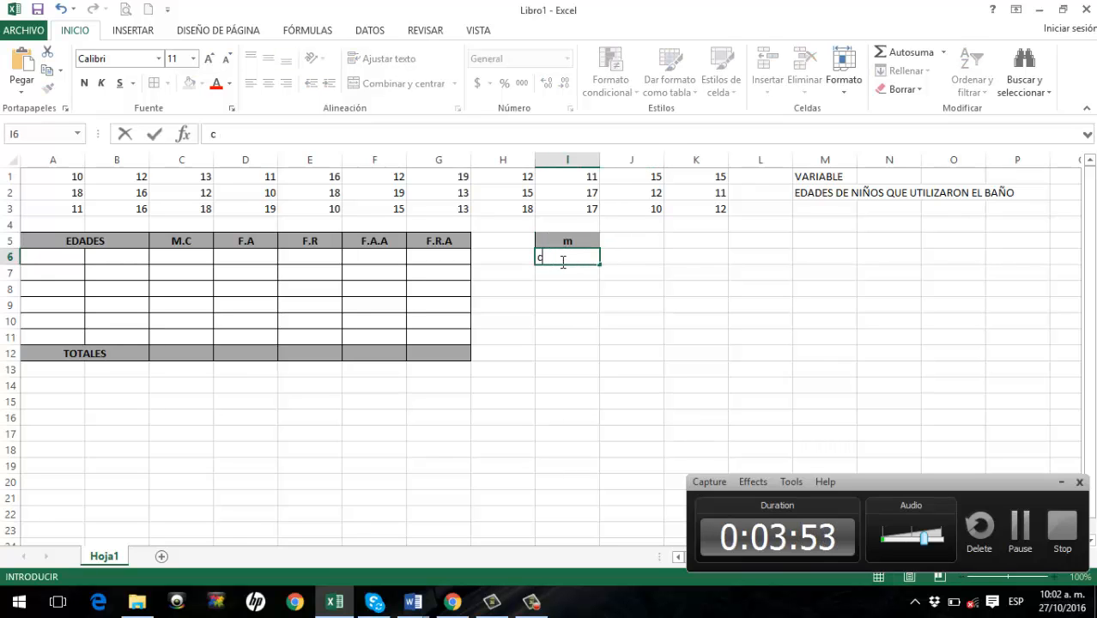
pyautogui.click(642, 324)
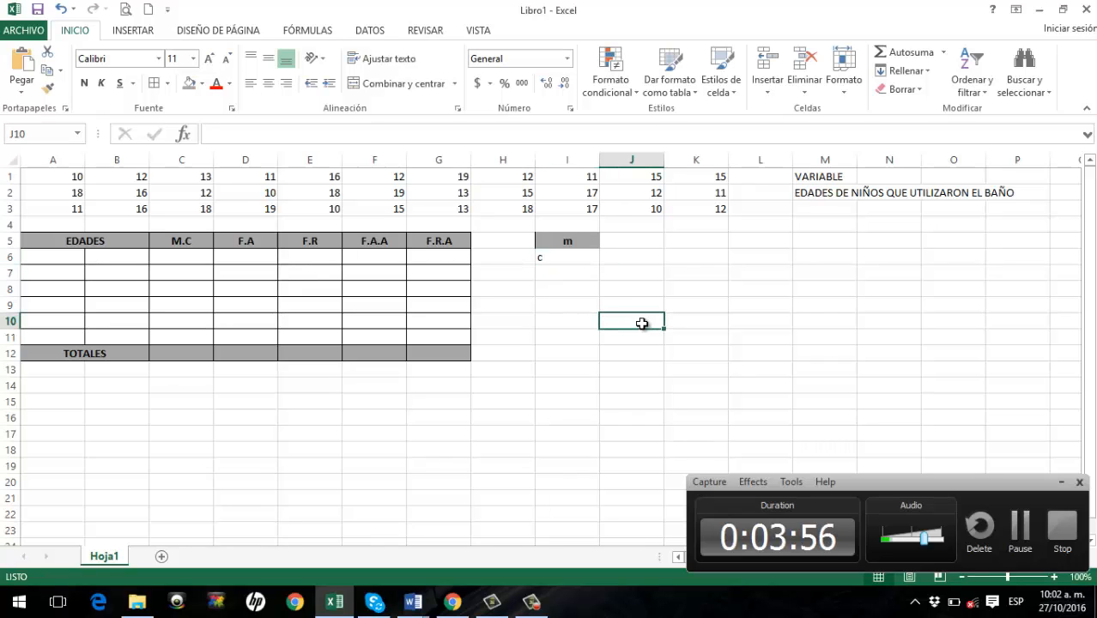
pyautogui.click(570, 262)
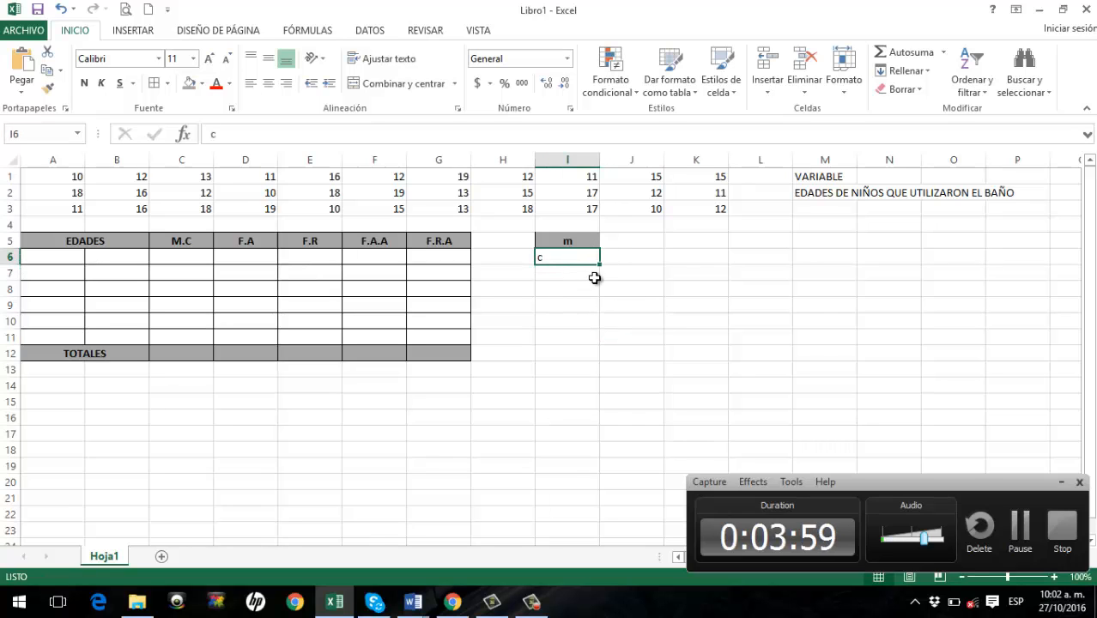
pyautogui.click(608, 287)
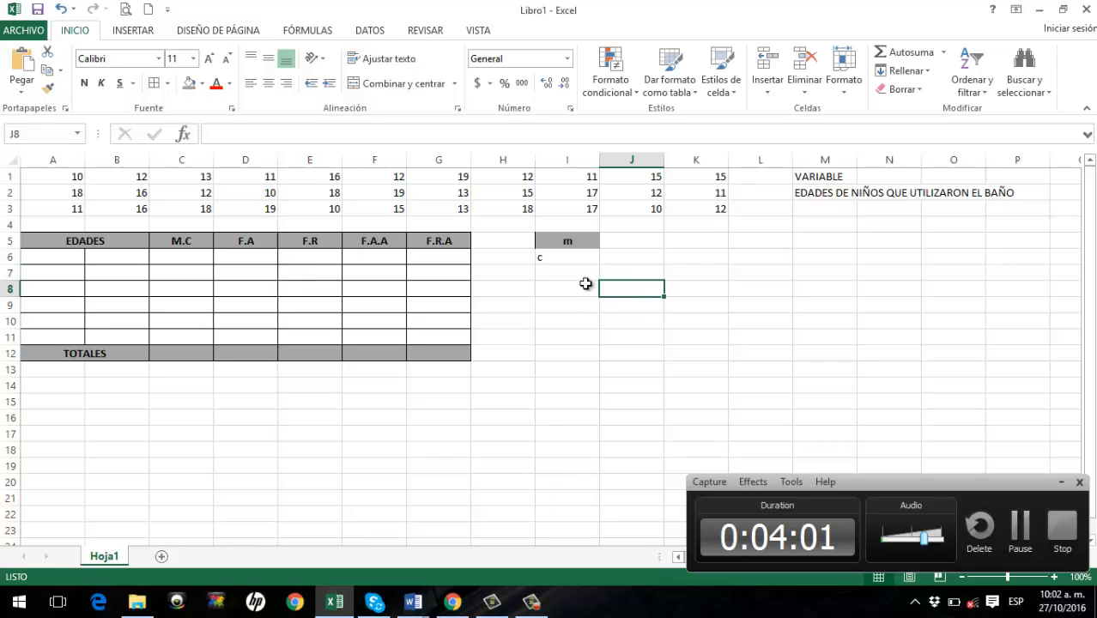
pyautogui.click(618, 247)
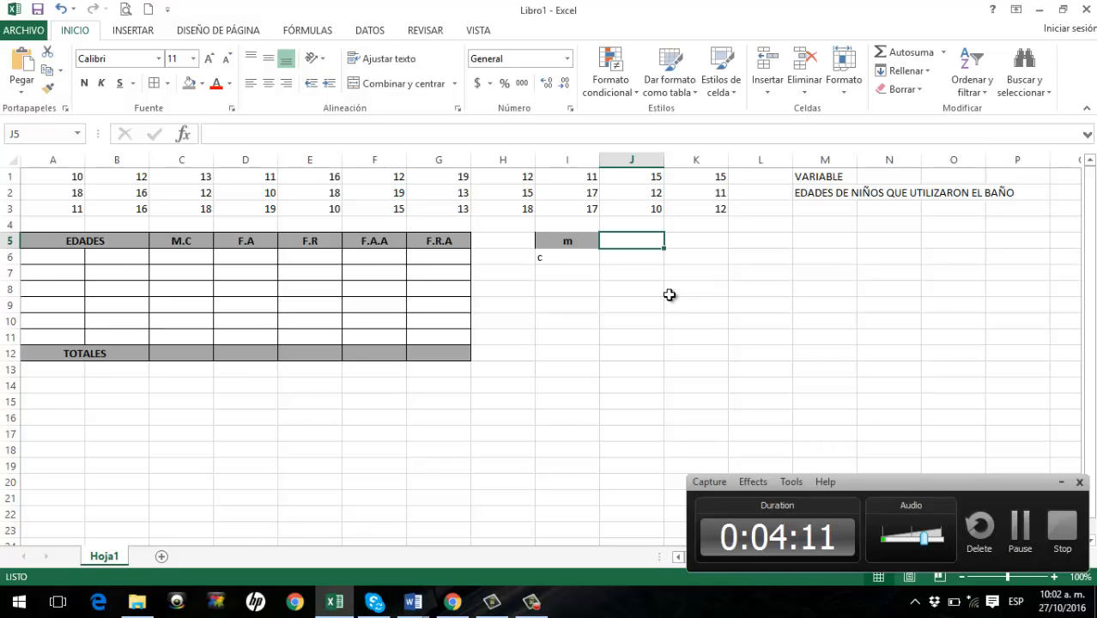
# - Enter the label n in cell I7 and the value 33 beside it in J7
pyautogui.click(574, 273)
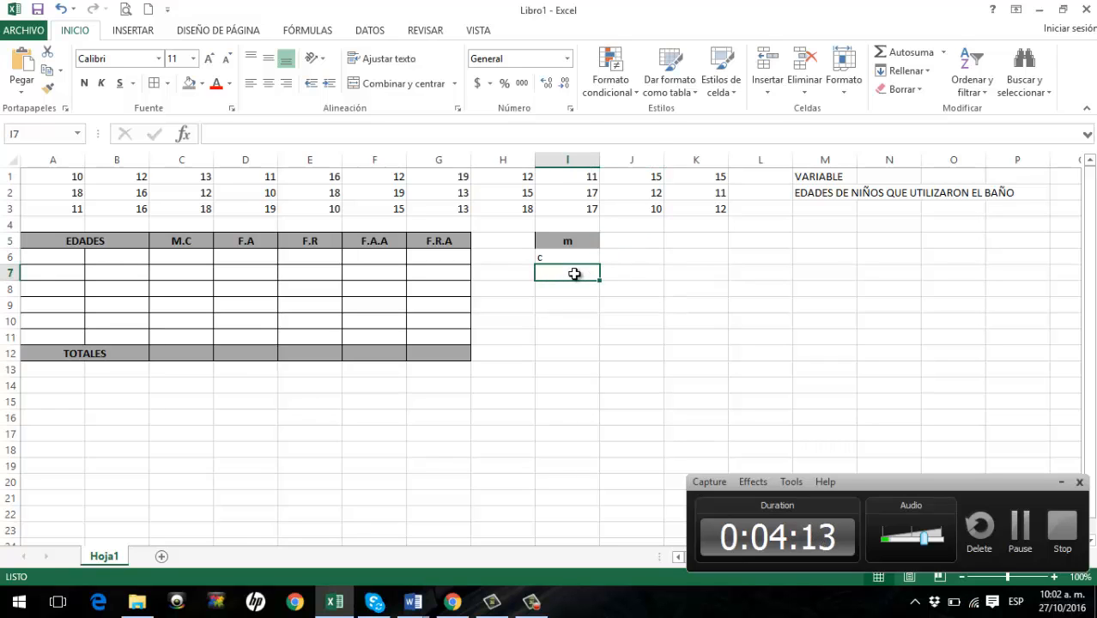
pyautogui.write('n')
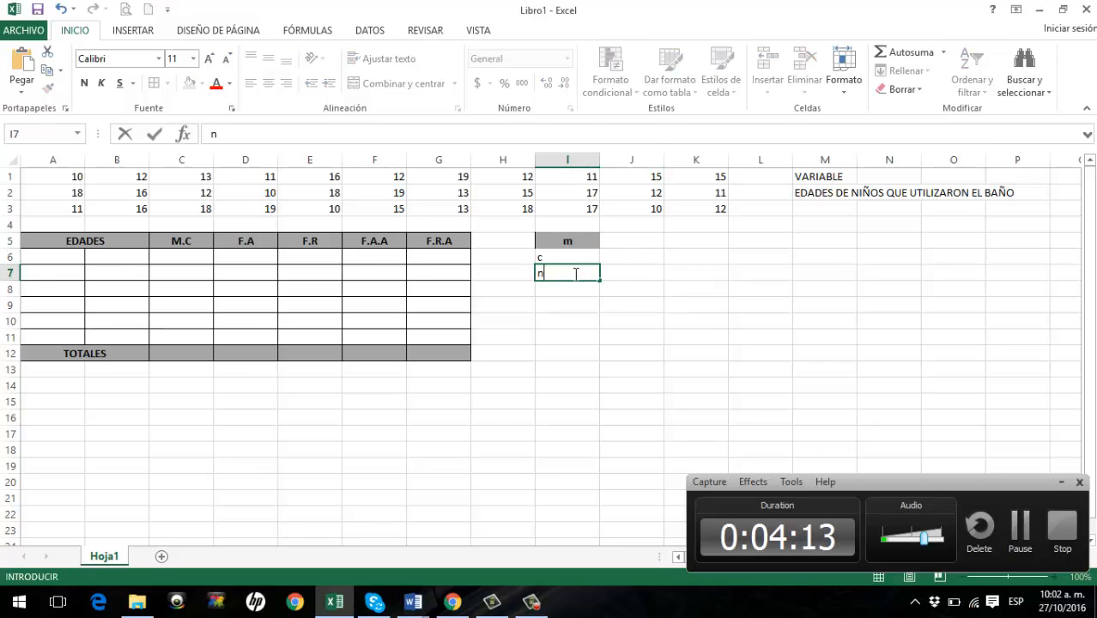
pyautogui.click(632, 306)
pyautogui.click(634, 273)
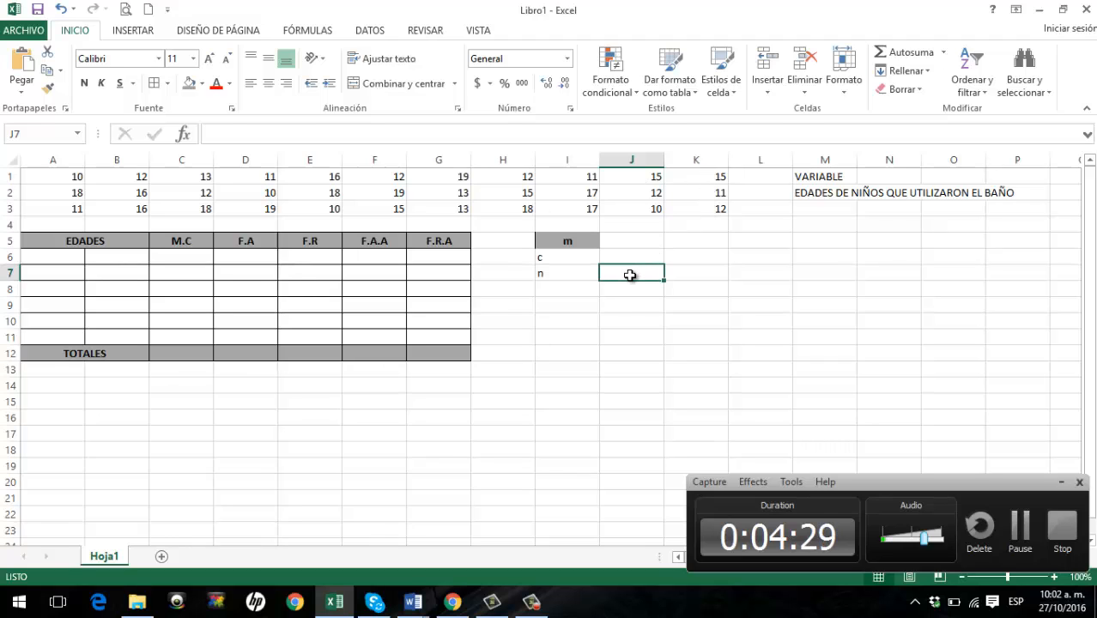
pyautogui.write('33')
pyautogui.click(603, 334)
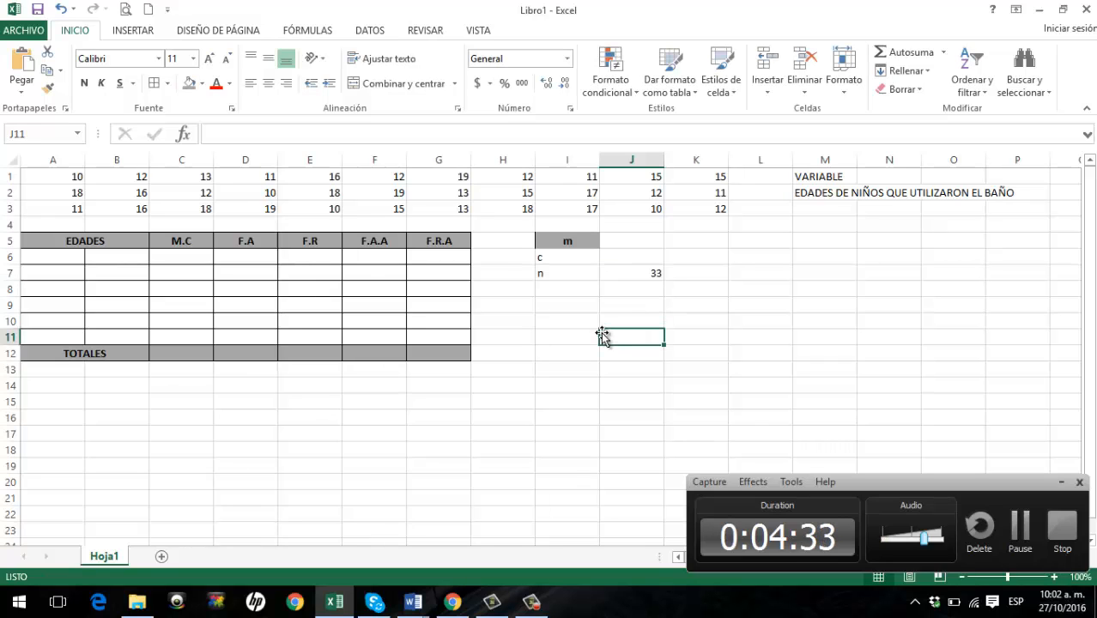
pyautogui.click(624, 241)
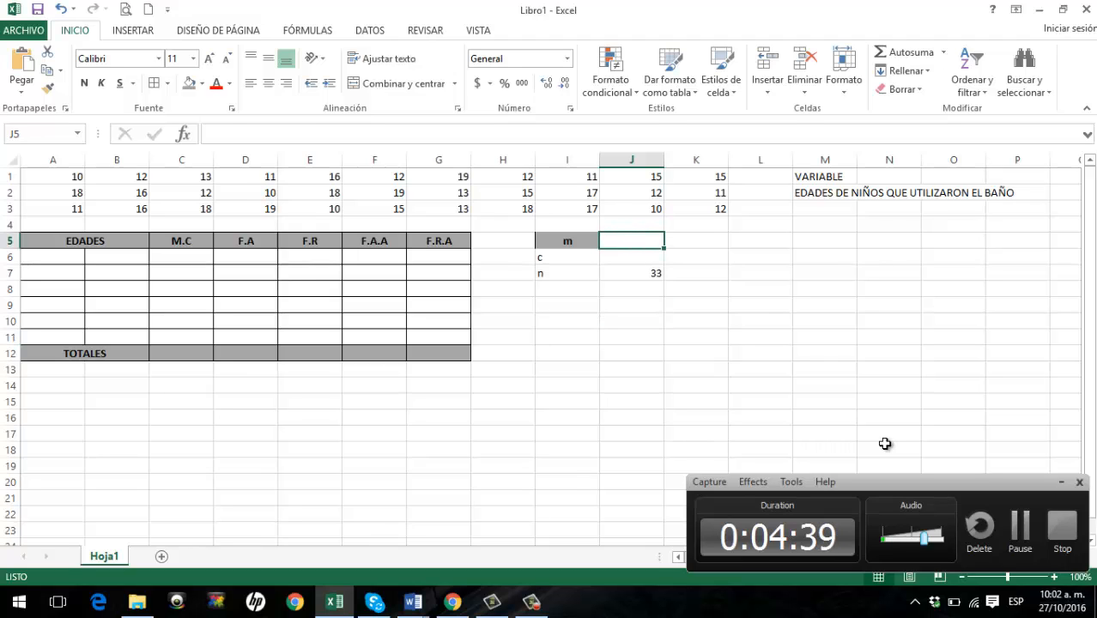
pyautogui.write('+')
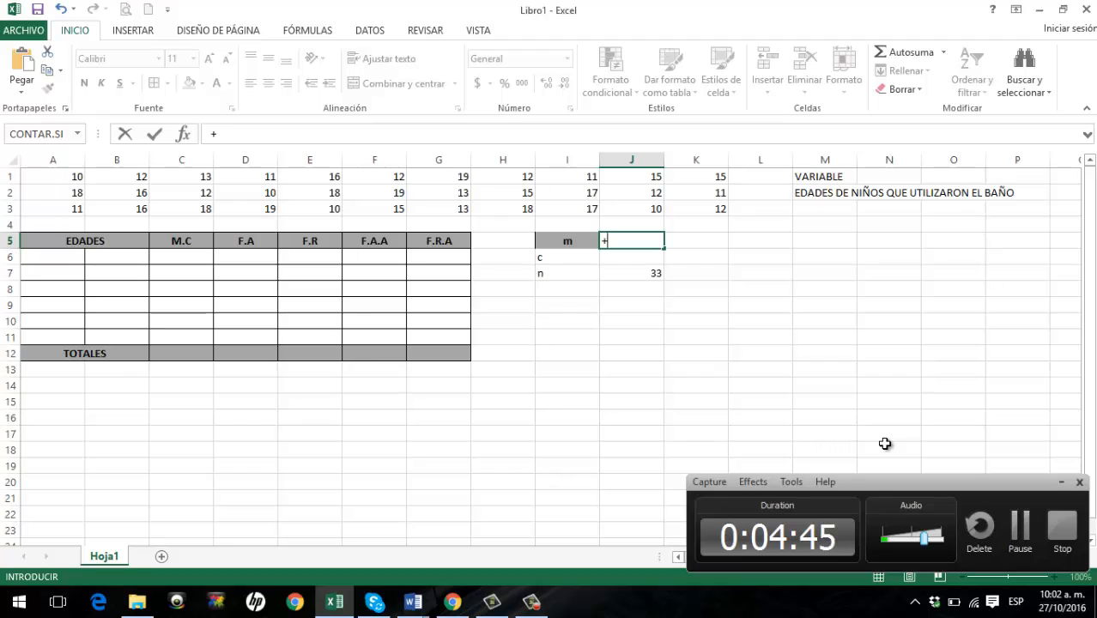
pyautogui.write('1+')
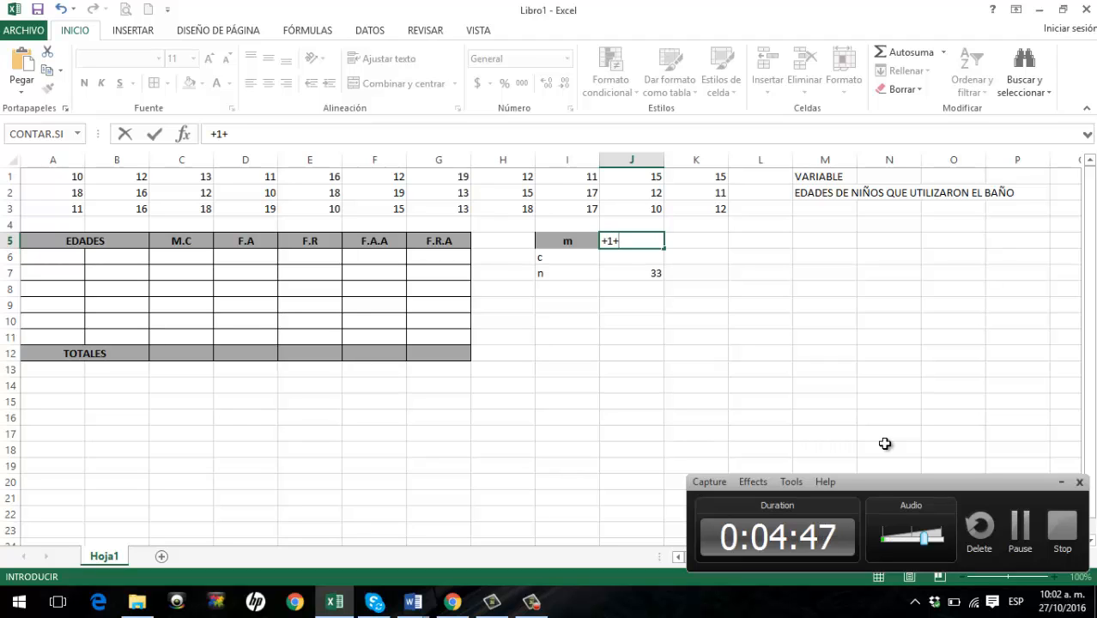
pyautogui.write('3,3*')
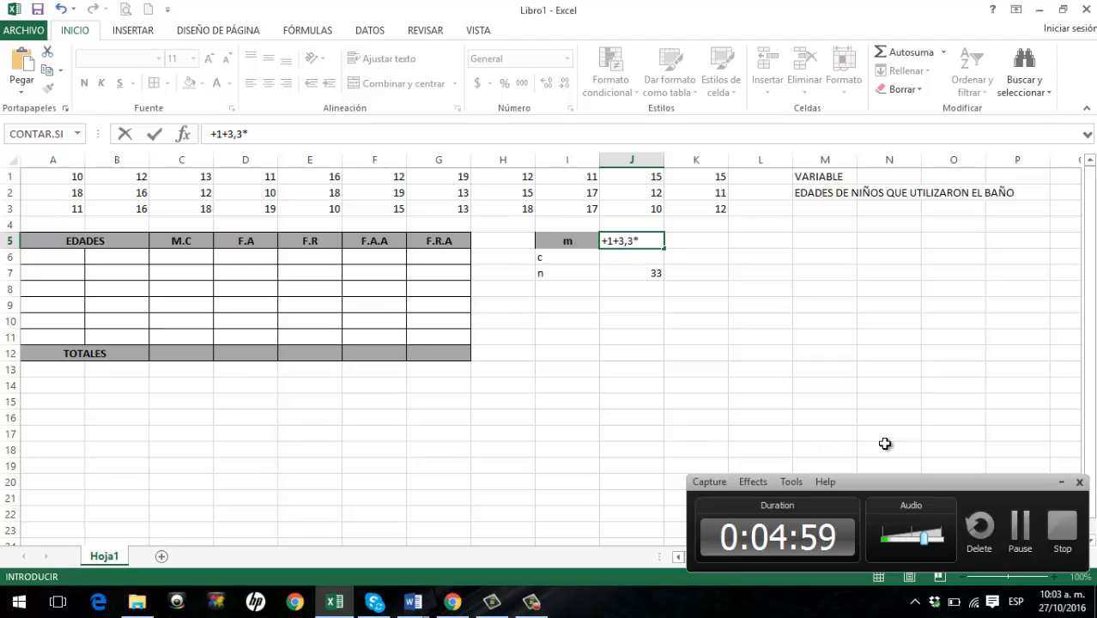
pyautogui.click(648, 274)
pyautogui.press('BackSpace')
pyautogui.press('BackSpace')
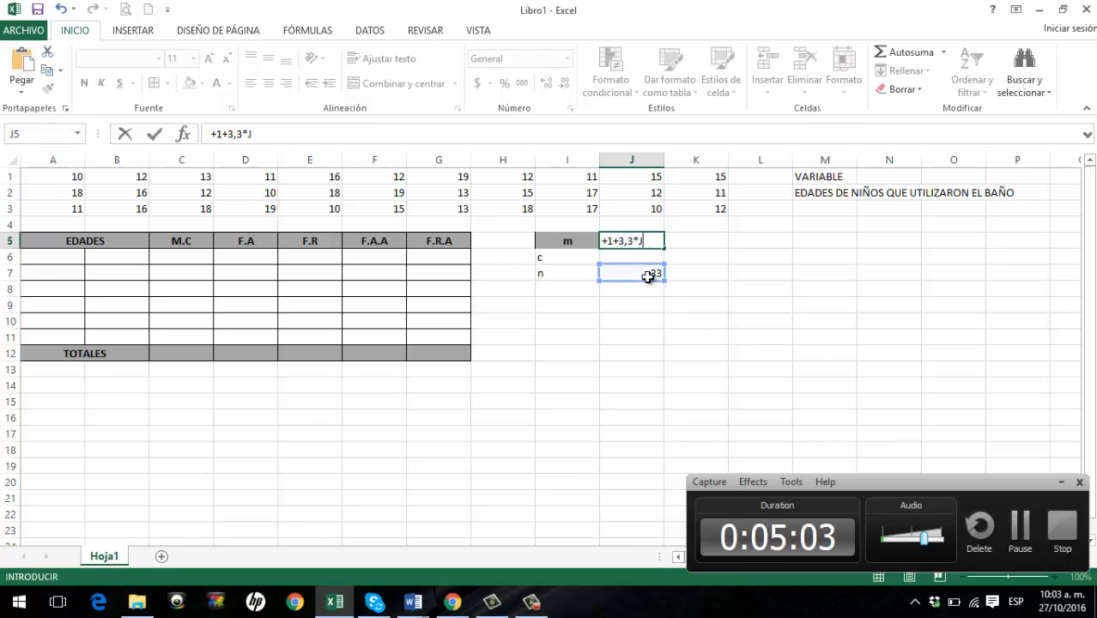
pyautogui.press('BackSpace')
pyautogui.press('BackSpace')
pyautogui.press('BackSpace')
pyautogui.press('BackSpace')
pyautogui.press('BackSpace')
pyautogui.press('BackSpace')
pyautogui.press('BackSpace')
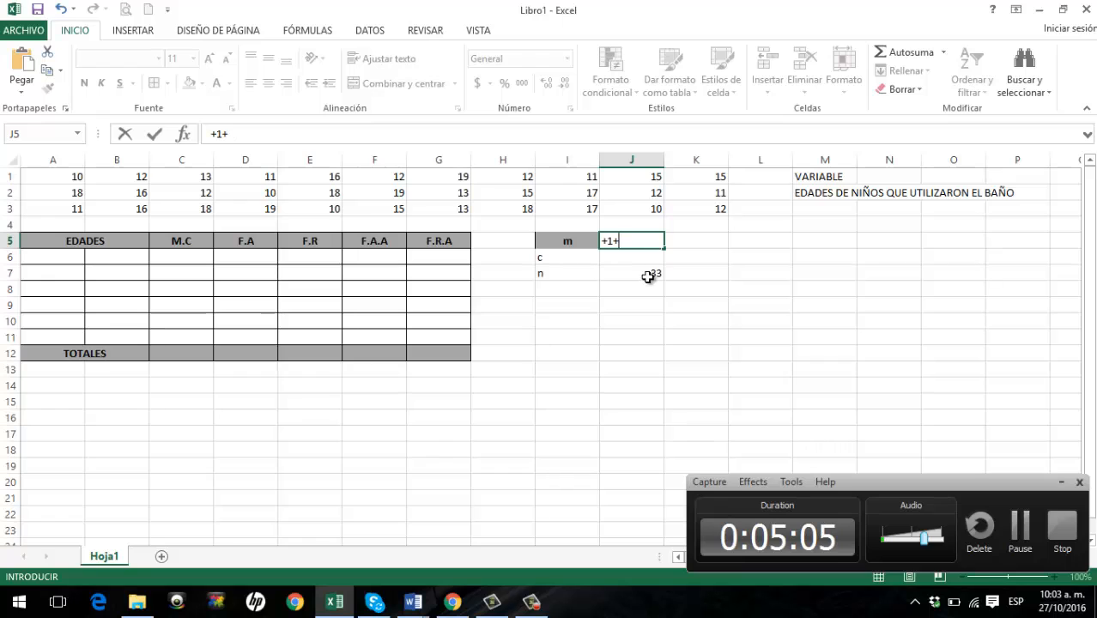
# - Add the label log in cell I8, below the n label
pyautogui.click(567, 289)
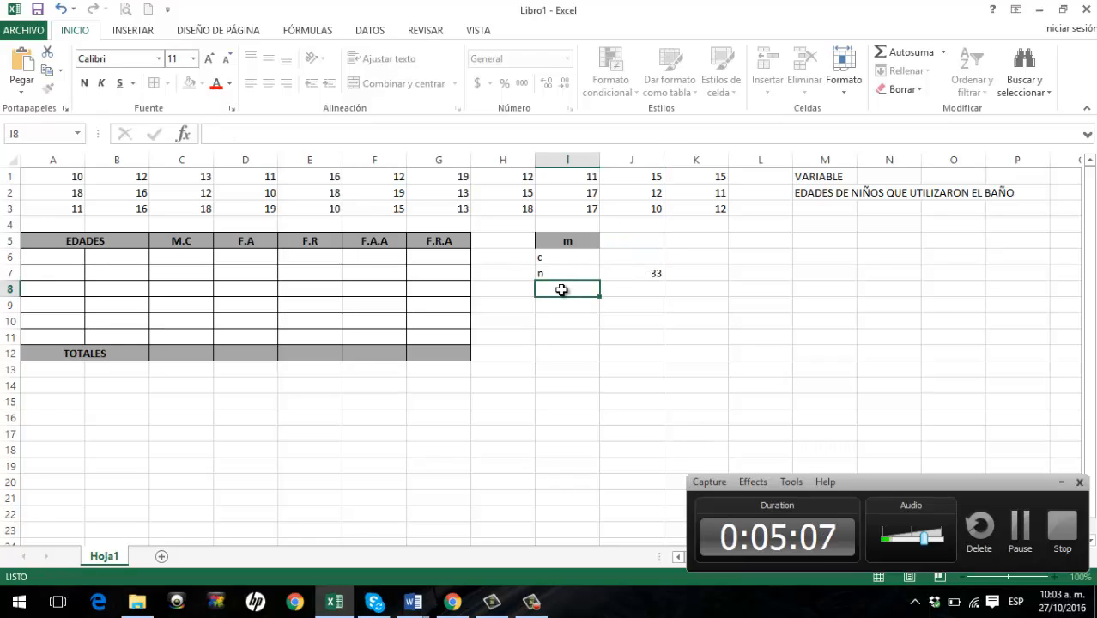
pyautogui.write('log')
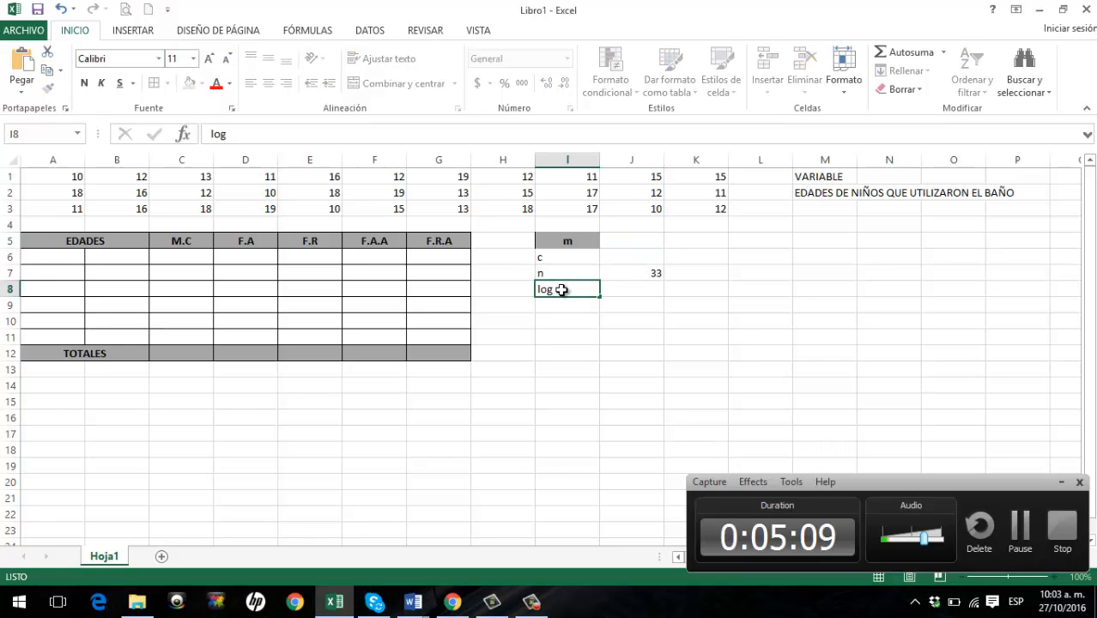
pyautogui.press('Tab')
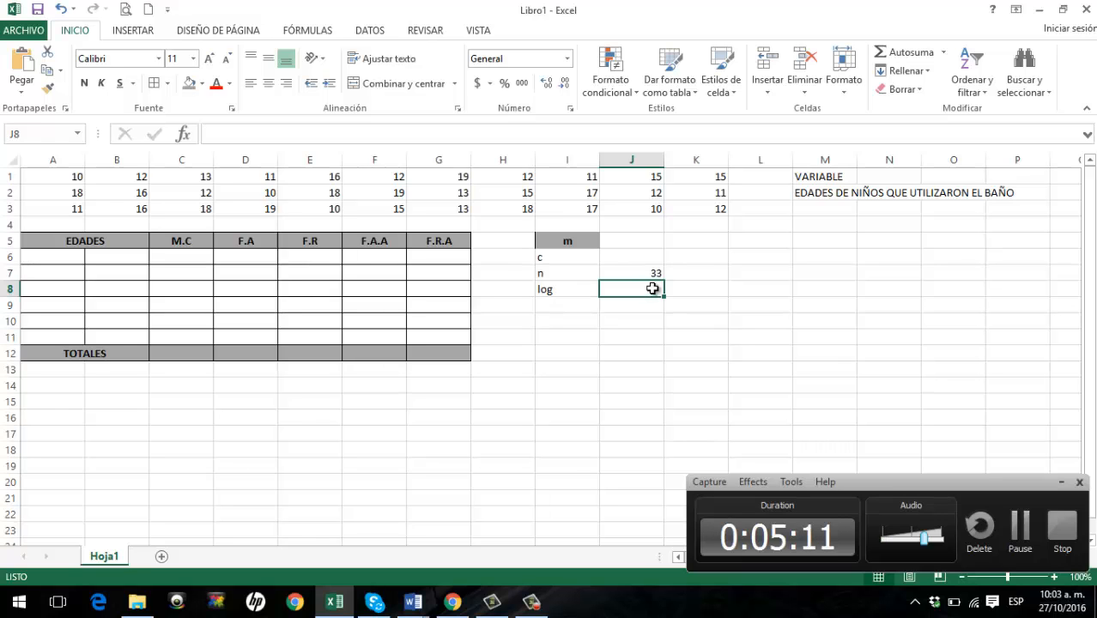
# - Insert the LOG function from the Matemáticas y trigonométricas category in cell J8, with J7 as its number and no base
pyautogui.click(184, 135)
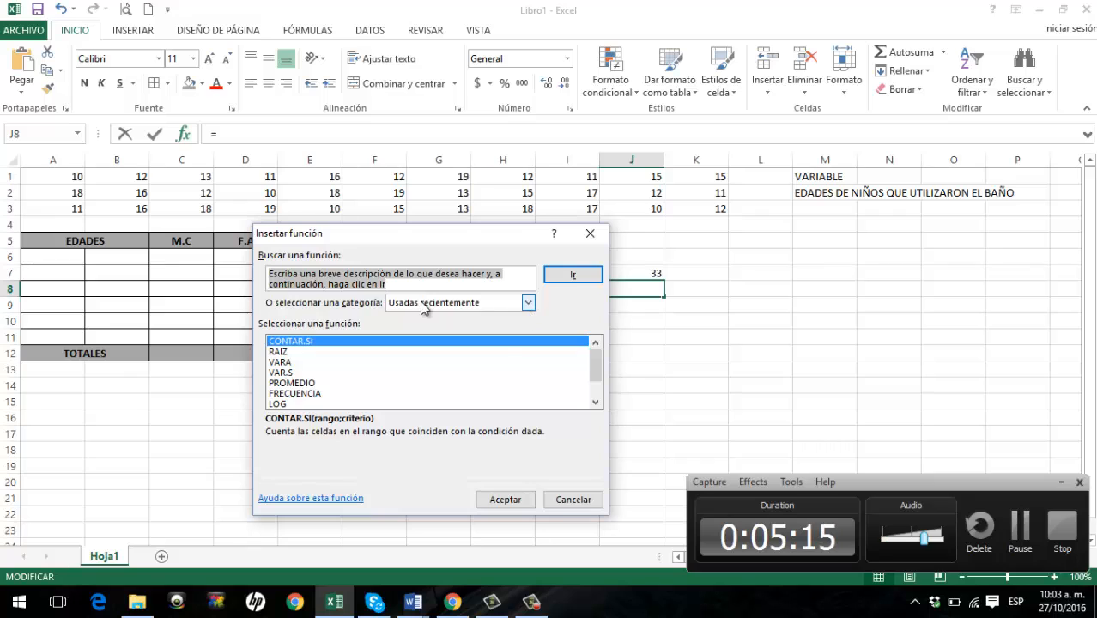
pyautogui.click(528, 303)
pyautogui.click(528, 302)
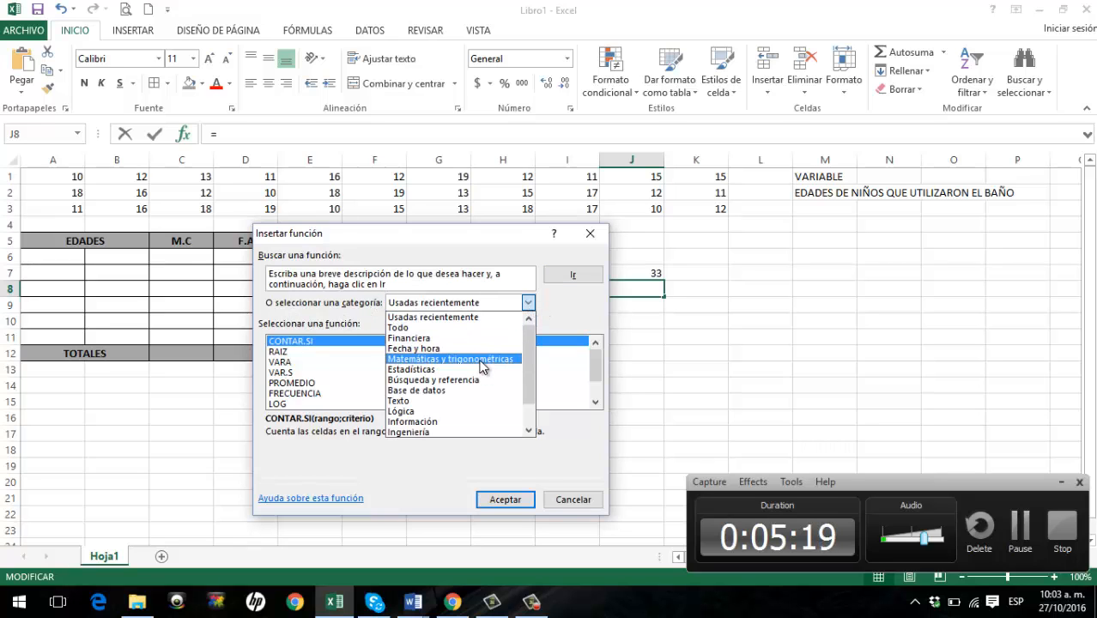
pyautogui.click(480, 364)
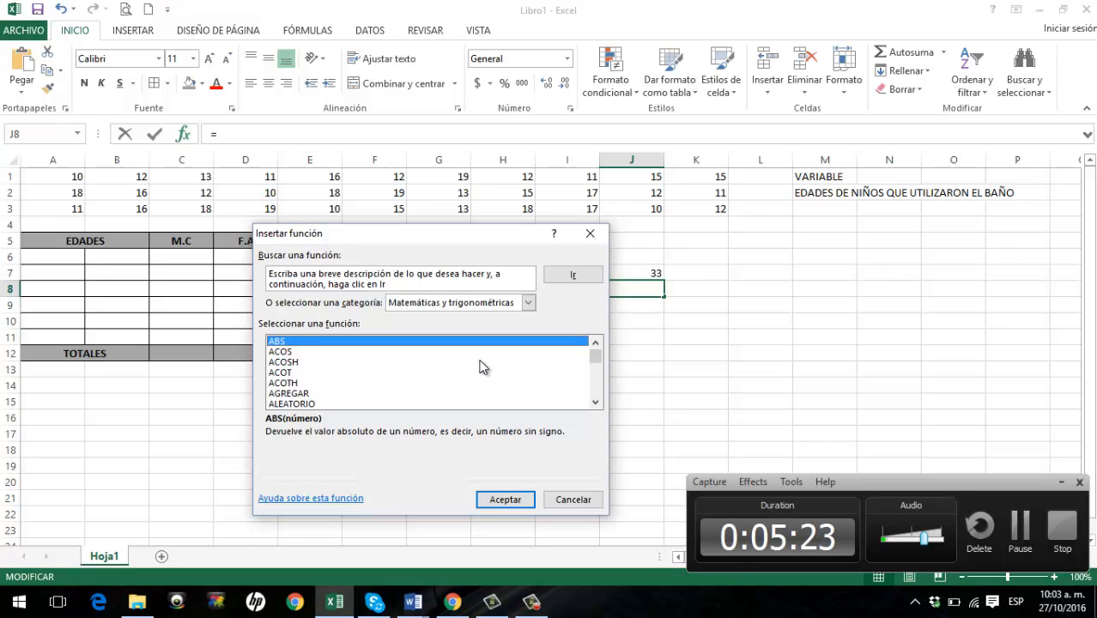
pyautogui.press('l')
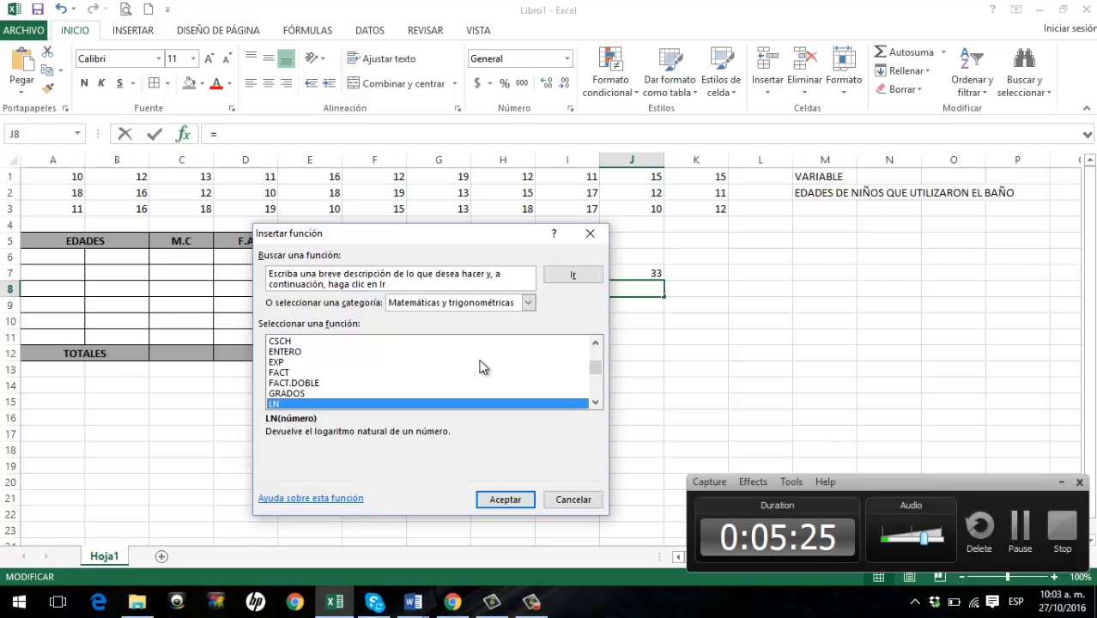
pyautogui.click(595, 403)
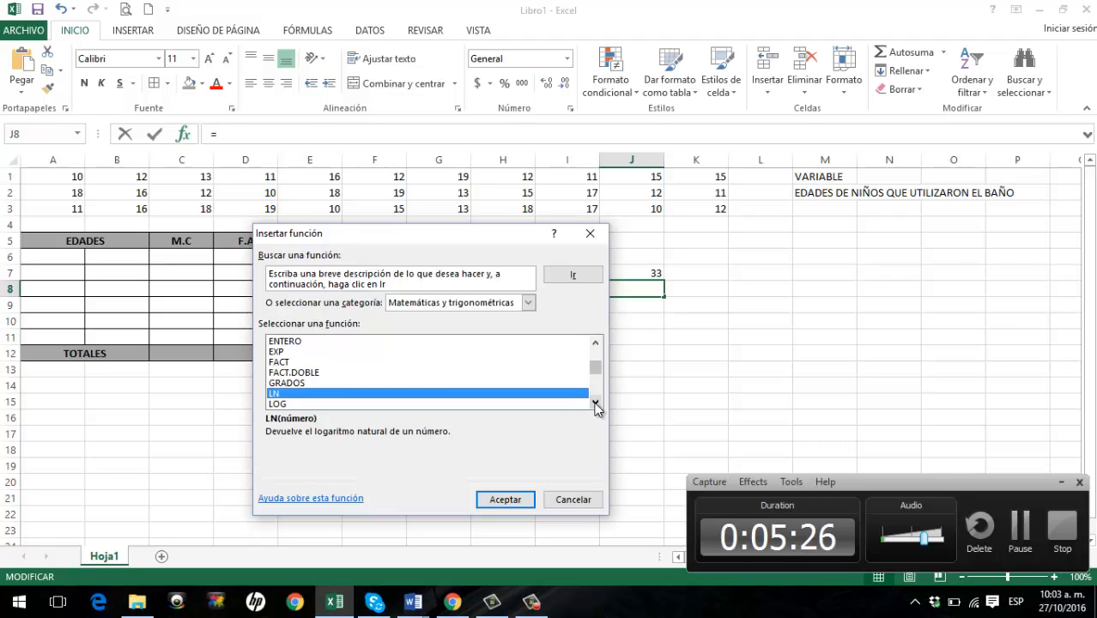
pyautogui.click(283, 404)
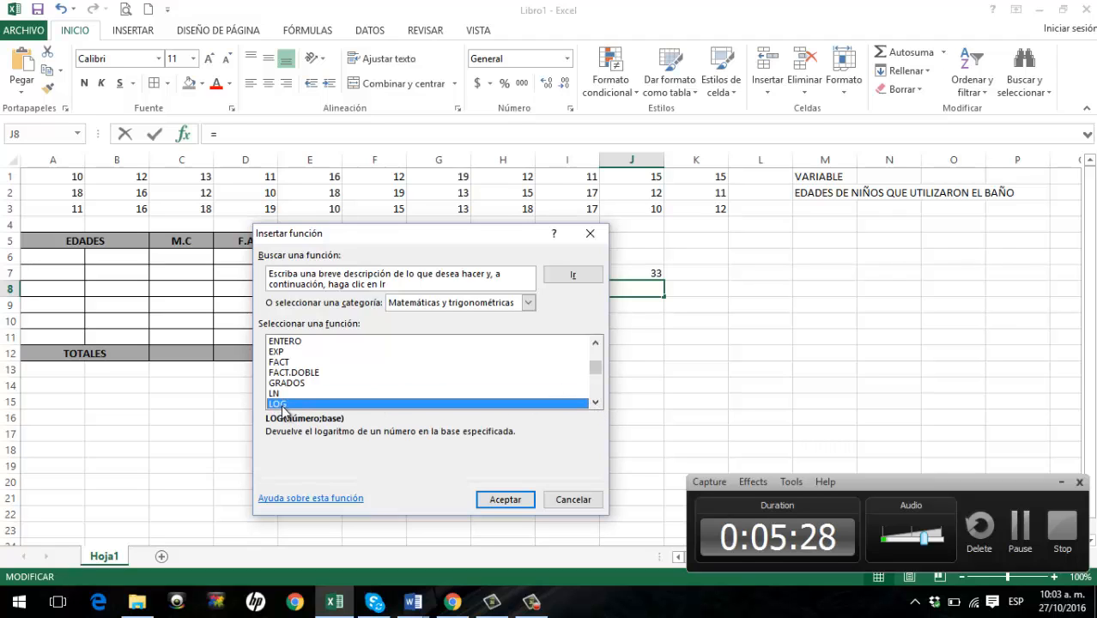
pyautogui.click(504, 500)
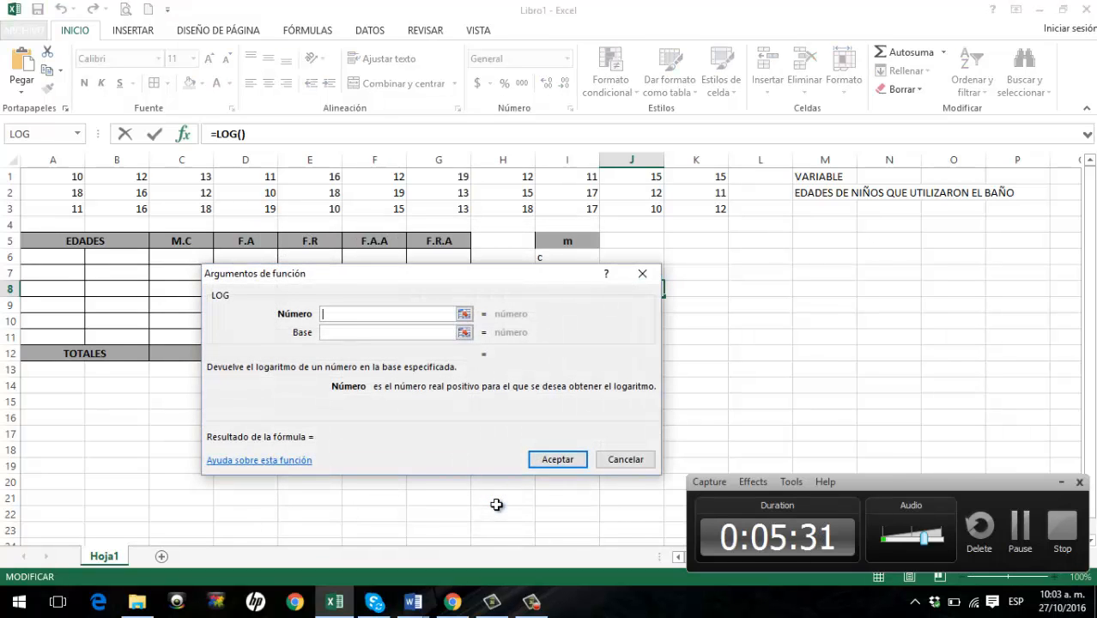
pyautogui.moveTo(470, 276); pyautogui.dragTo(379, 294)
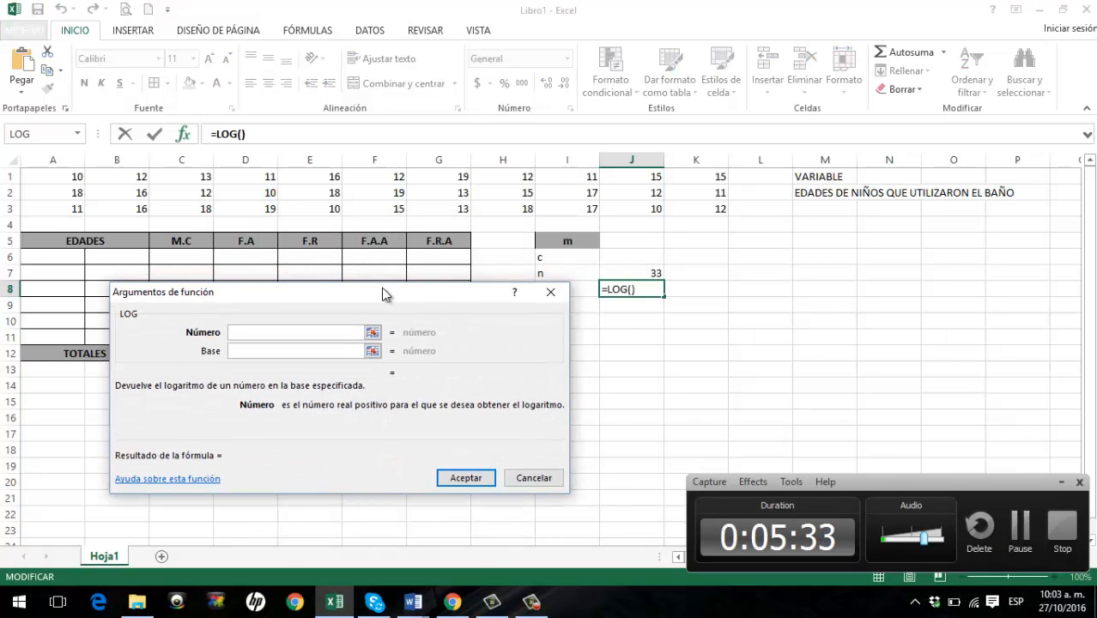
pyautogui.click(648, 273)
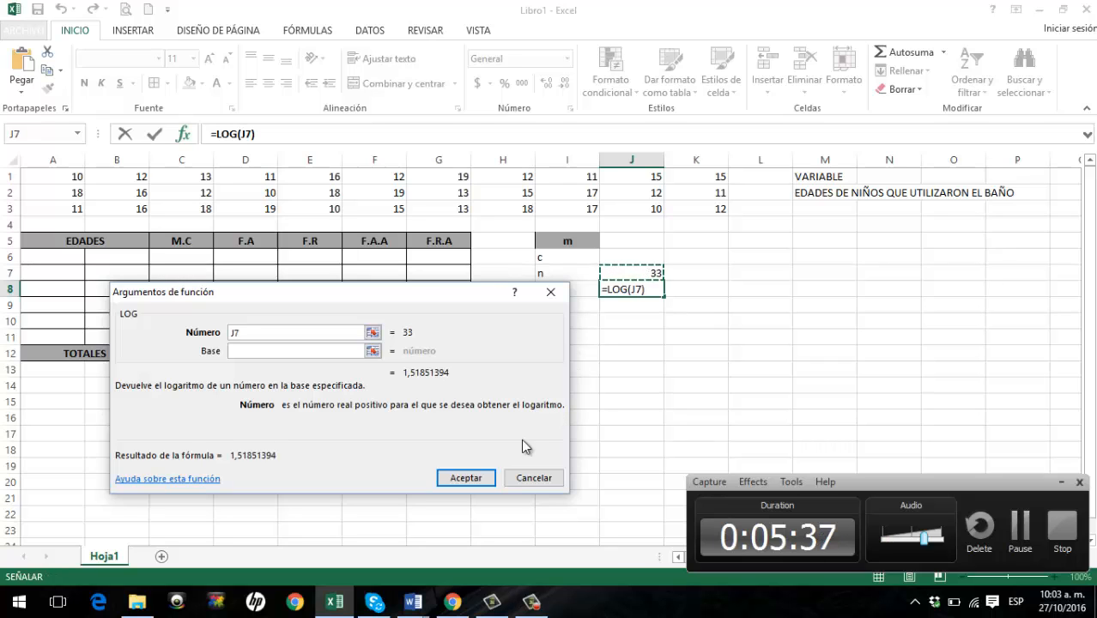
pyautogui.click(460, 477)
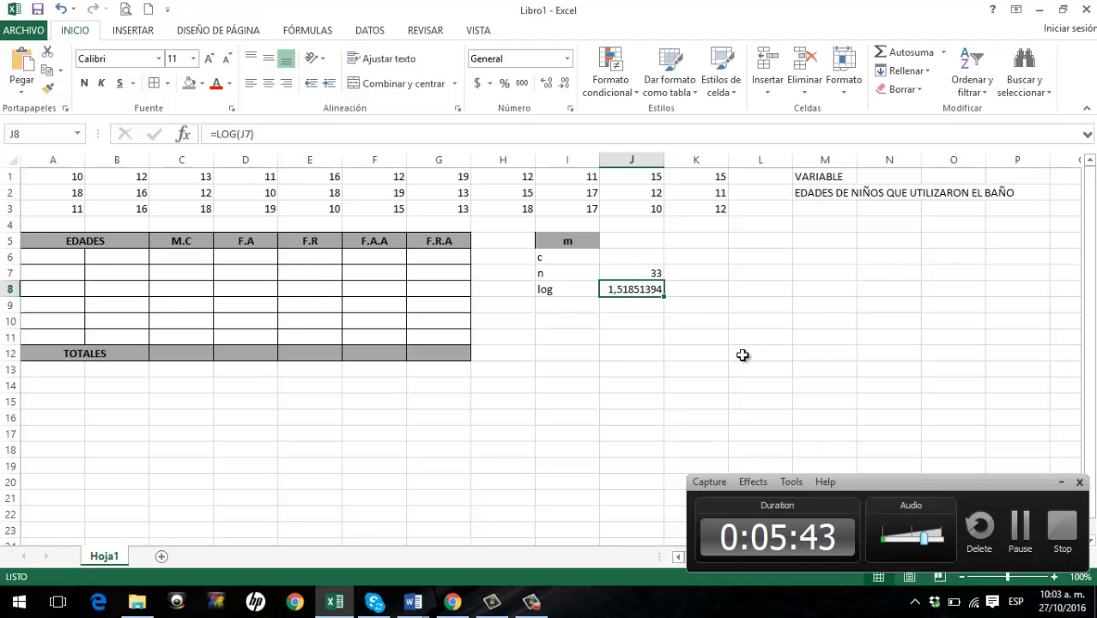
# - Calculate m in cell J5 with the formula +1+3,3*J8, using the log value
pyautogui.click(645, 240)
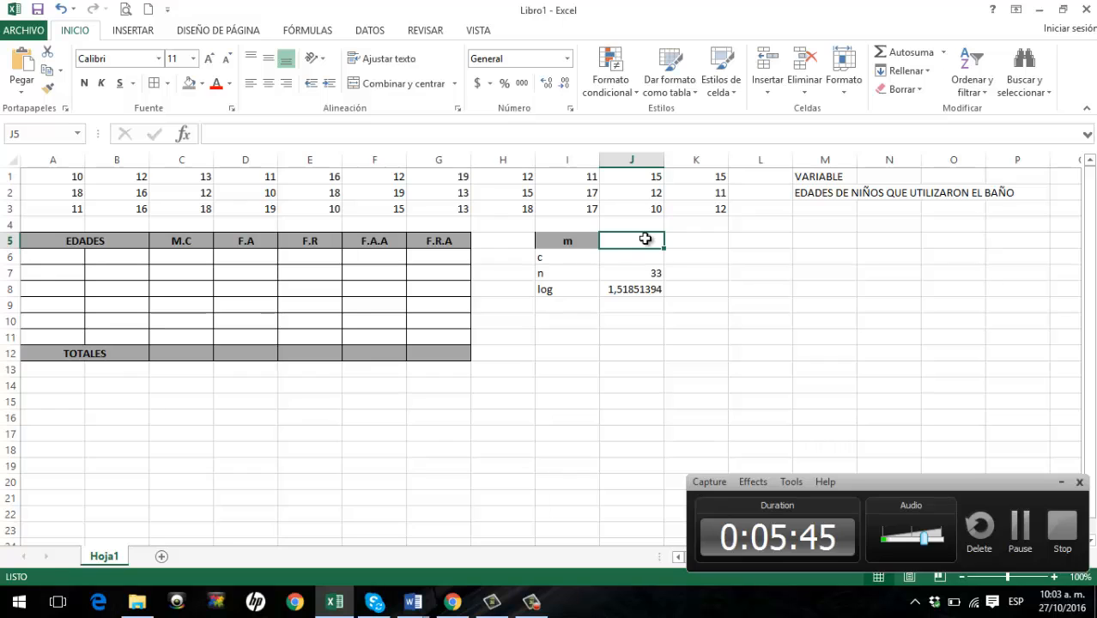
pyautogui.write('+')
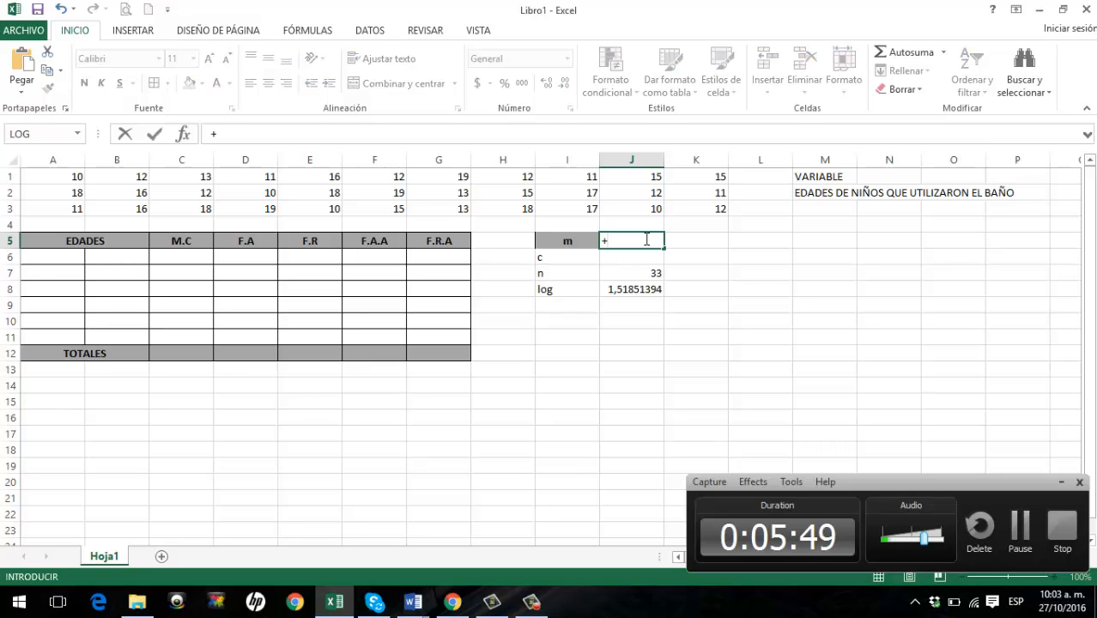
pyautogui.write('1+')
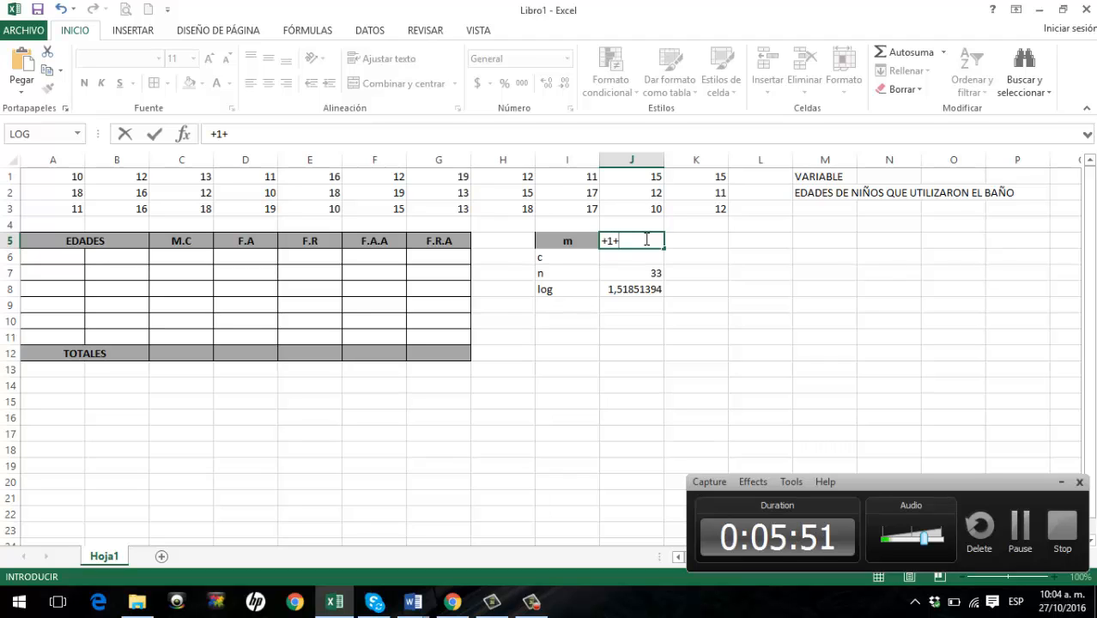
pyautogui.write('3,3*')
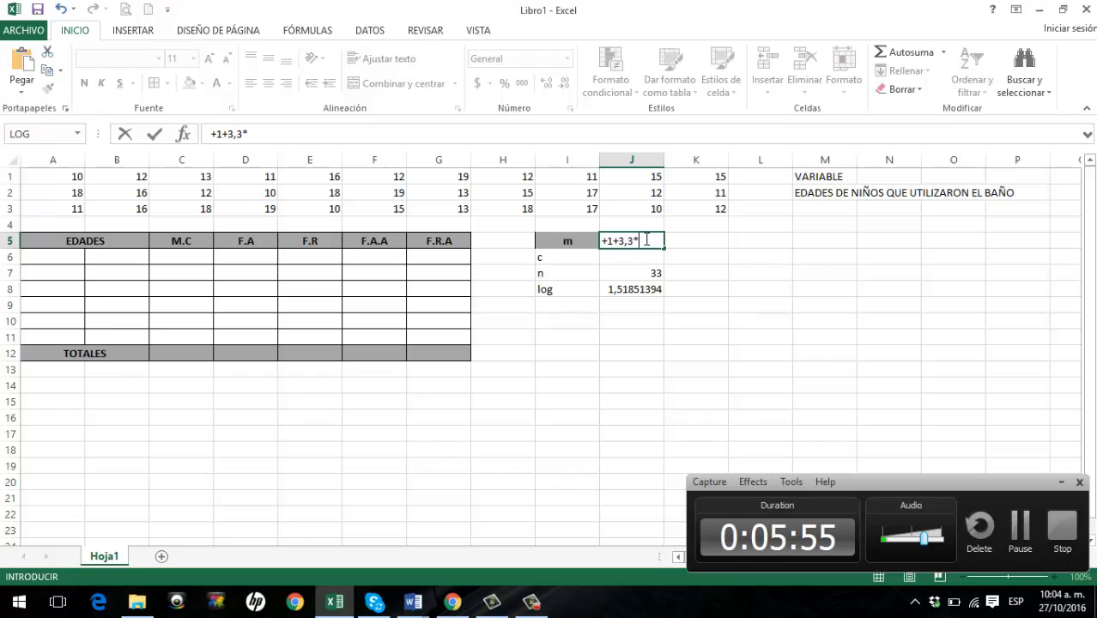
pyautogui.click(653, 290)
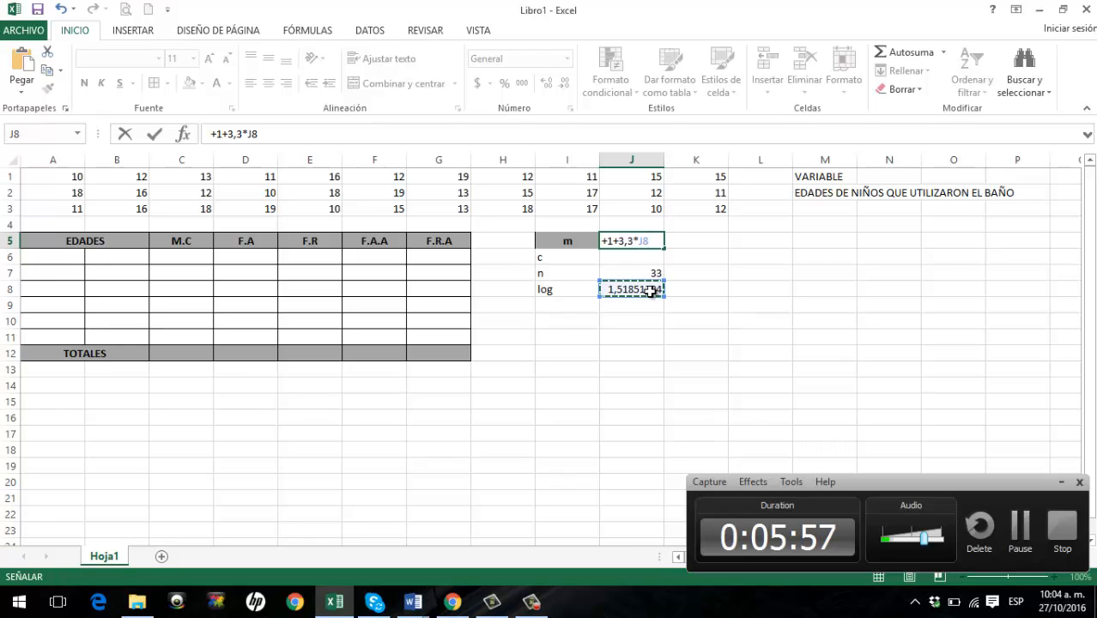
pyautogui.press('Return')
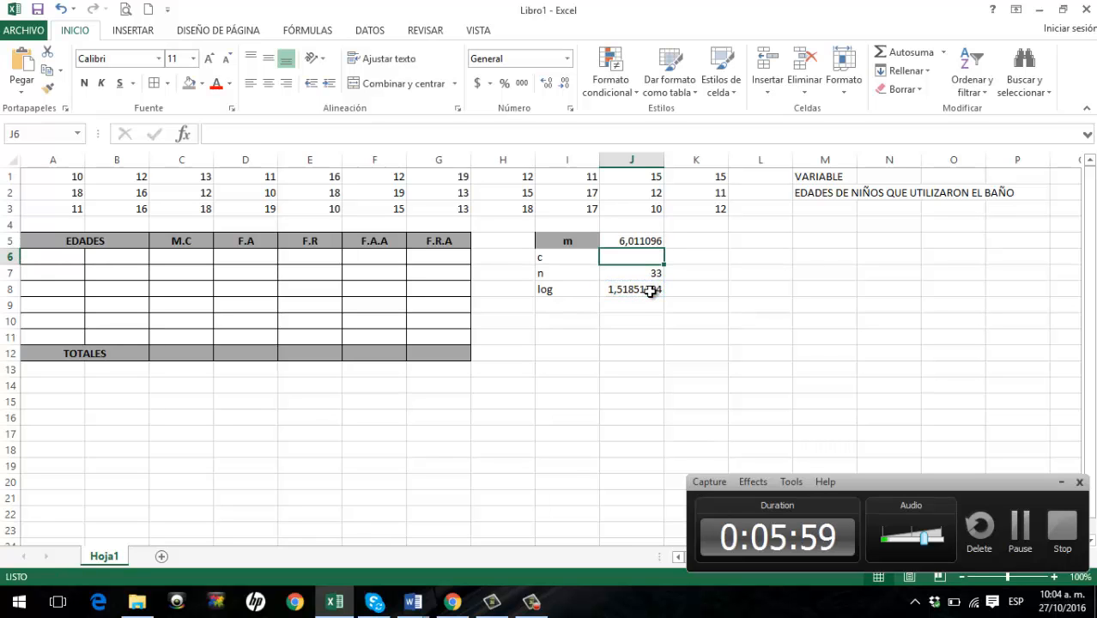
pyautogui.click(622, 241)
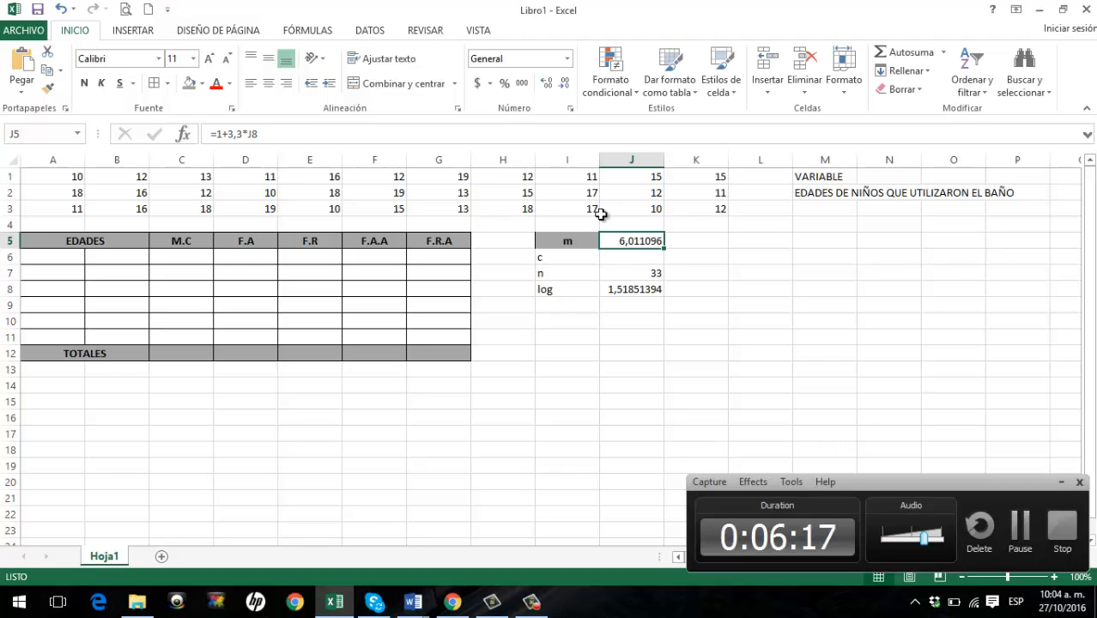
pyautogui.click(639, 260)
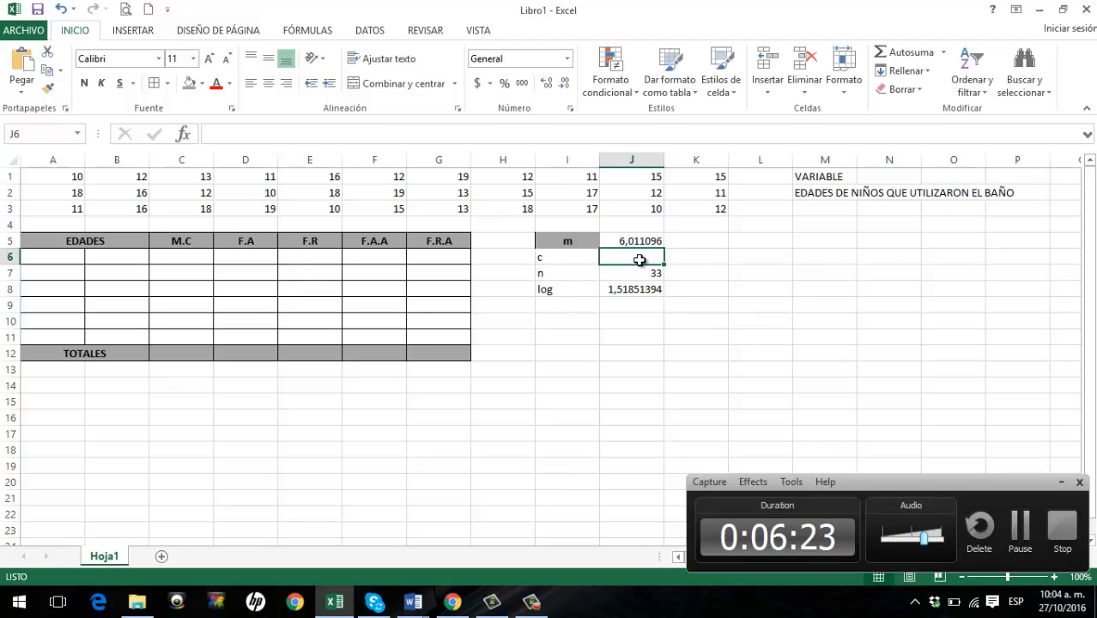
pyautogui.click(702, 241)
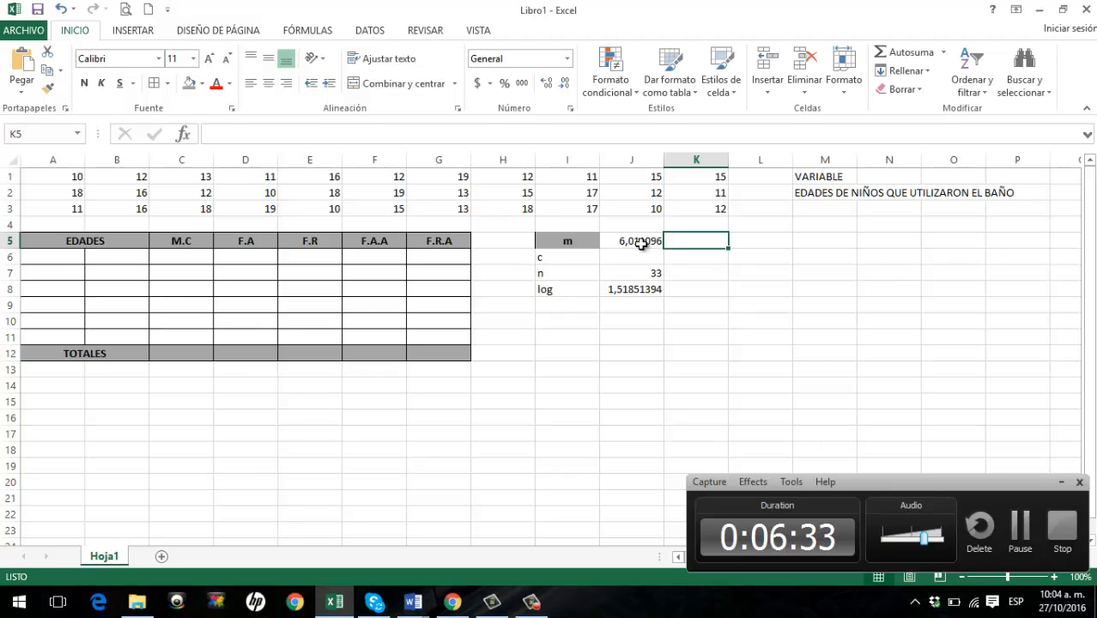
# - Format the m result in cell J5 to show no decimal places
pyautogui.click(641, 244)
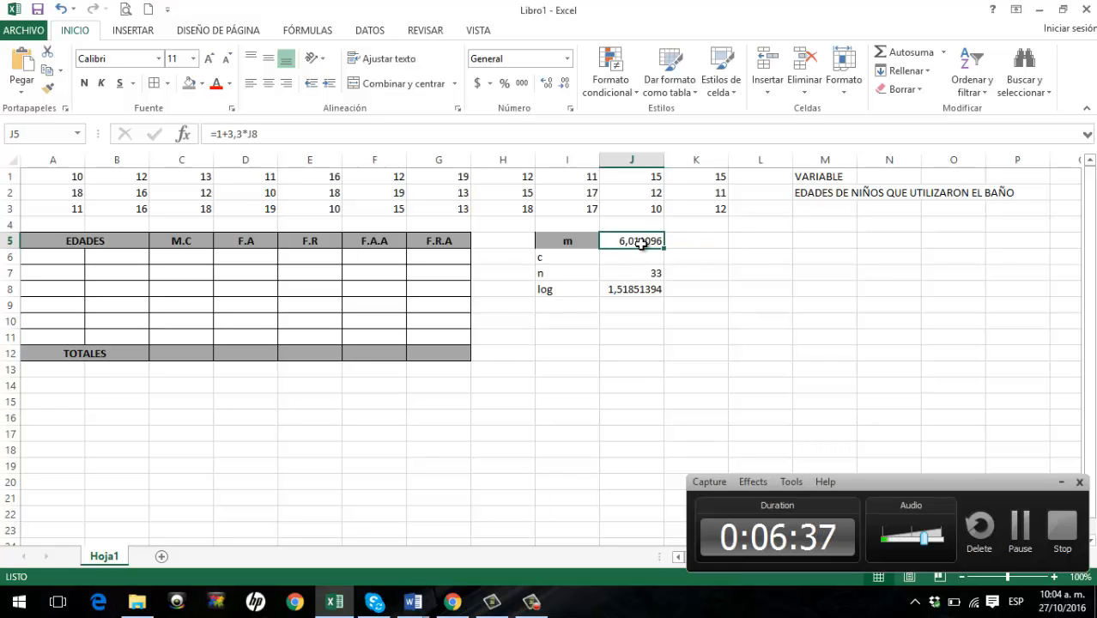
pyautogui.click(565, 83)
pyautogui.click(565, 84)
pyautogui.click(565, 83)
pyautogui.click(565, 83)
pyautogui.click(565, 83)
pyautogui.click(565, 83)
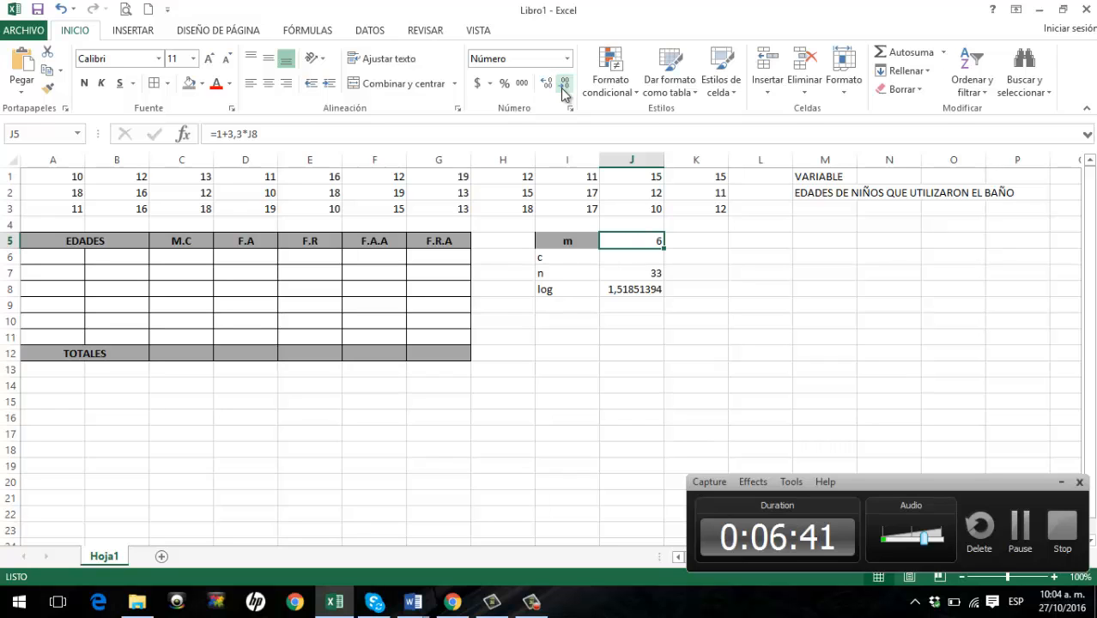
pyautogui.click(690, 271)
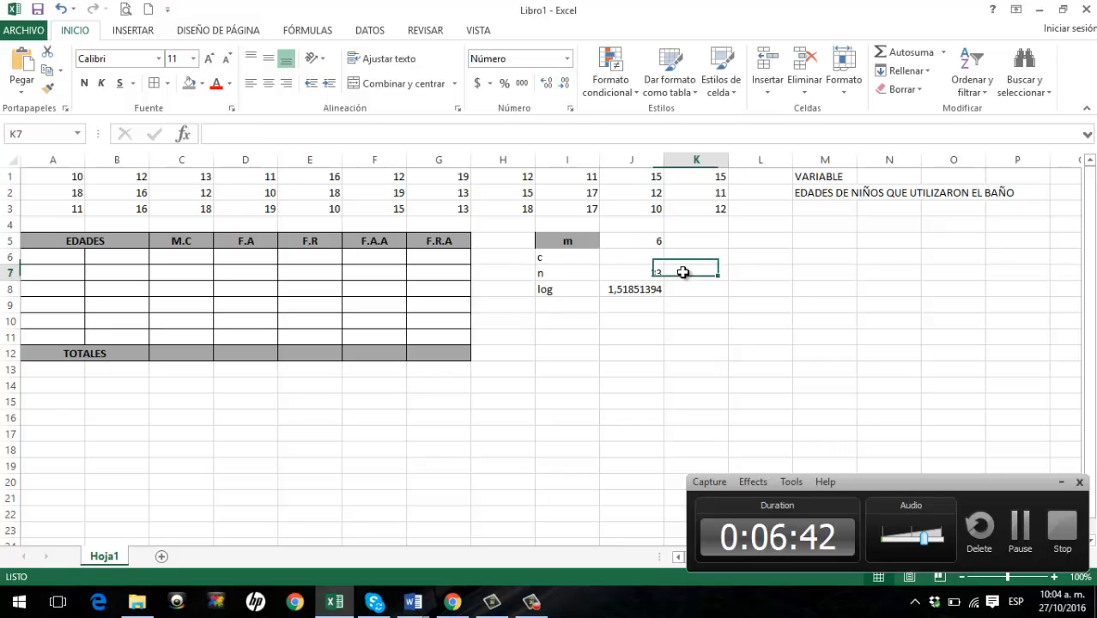
# - Increase the decimals of the m result in cell J5 to eight places
pyautogui.click(637, 243)
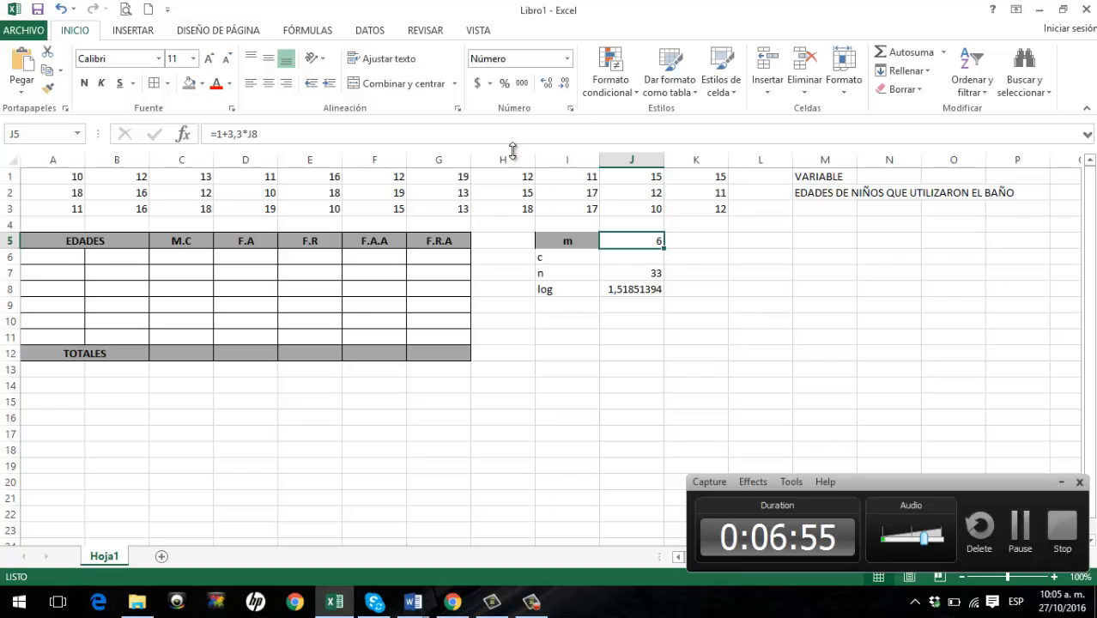
pyautogui.click(545, 84)
pyautogui.click(545, 85)
pyautogui.click(545, 85)
pyautogui.click(545, 84)
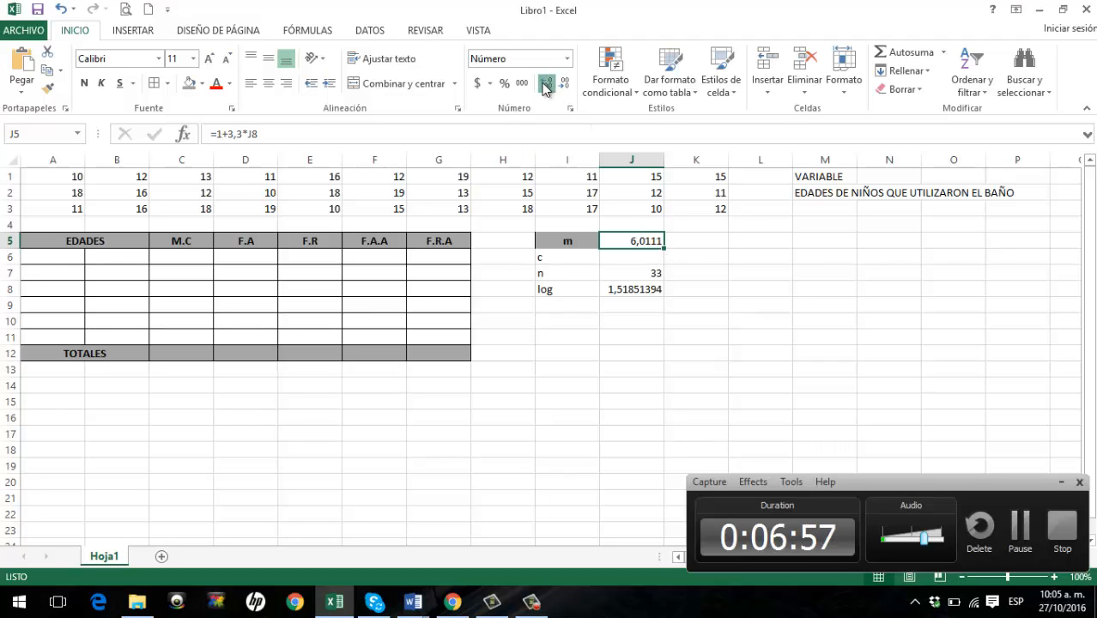
pyautogui.click(545, 85)
pyautogui.click(545, 84)
pyautogui.click(545, 84)
pyautogui.click(545, 84)
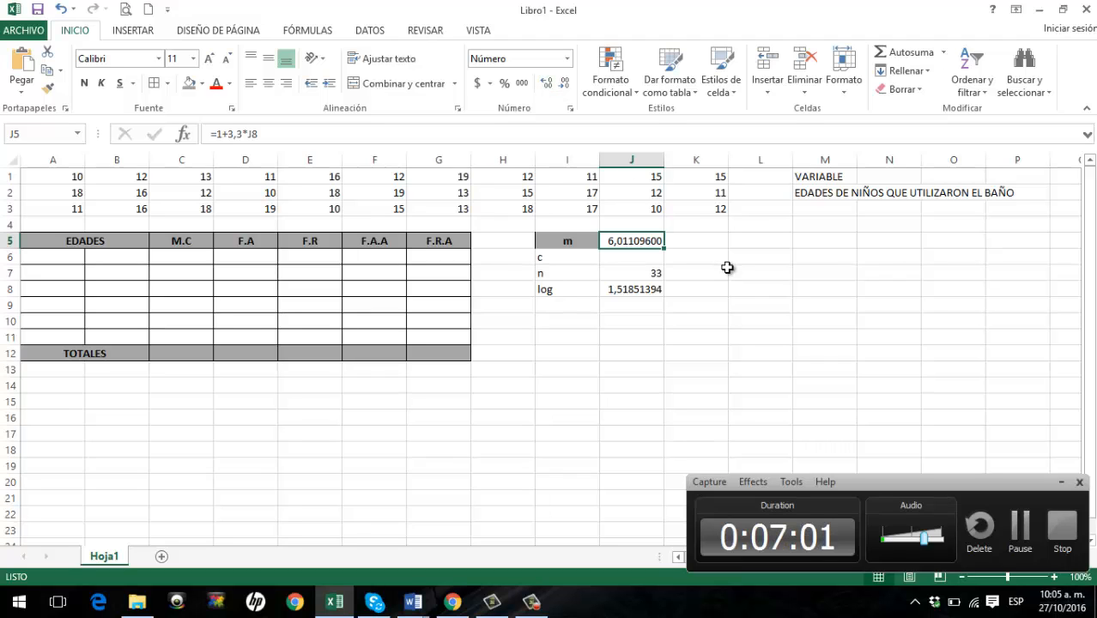
# - Decrease the decimals of m in cell J5 until it displays as a whole number again
pyautogui.click(565, 85)
pyautogui.click(565, 85)
pyautogui.click(565, 85)
pyautogui.click(565, 85)
pyautogui.click(564, 85)
pyautogui.click(564, 85)
pyautogui.click(565, 85)
pyautogui.click(565, 85)
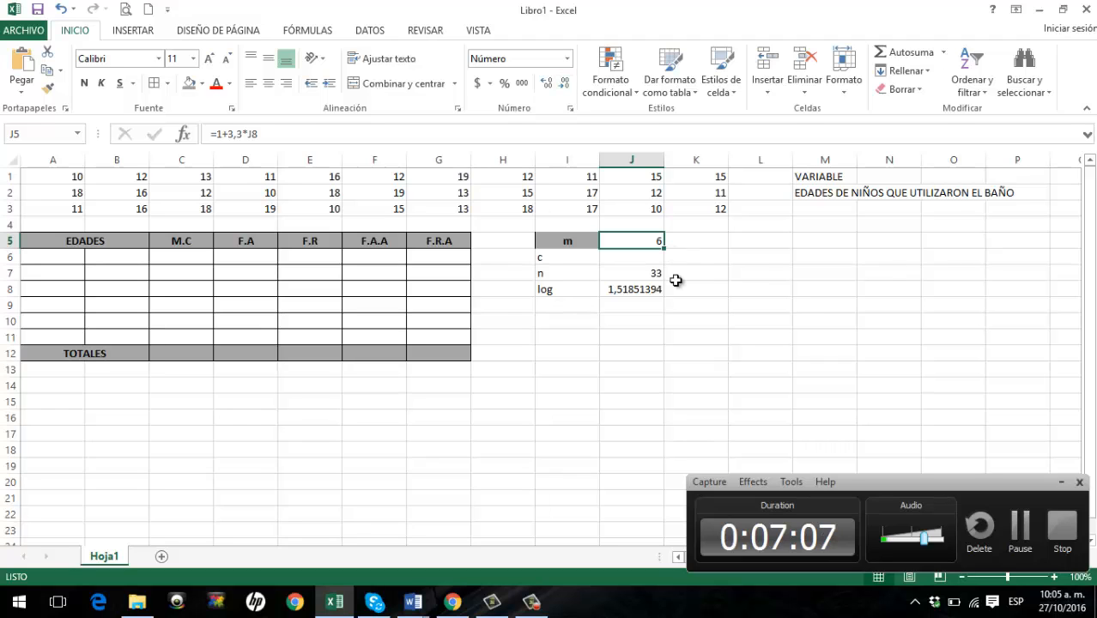
# - Enter the rounded m value 6 as a plain number in cell K5, beside the calculated result
pyautogui.click(713, 243)
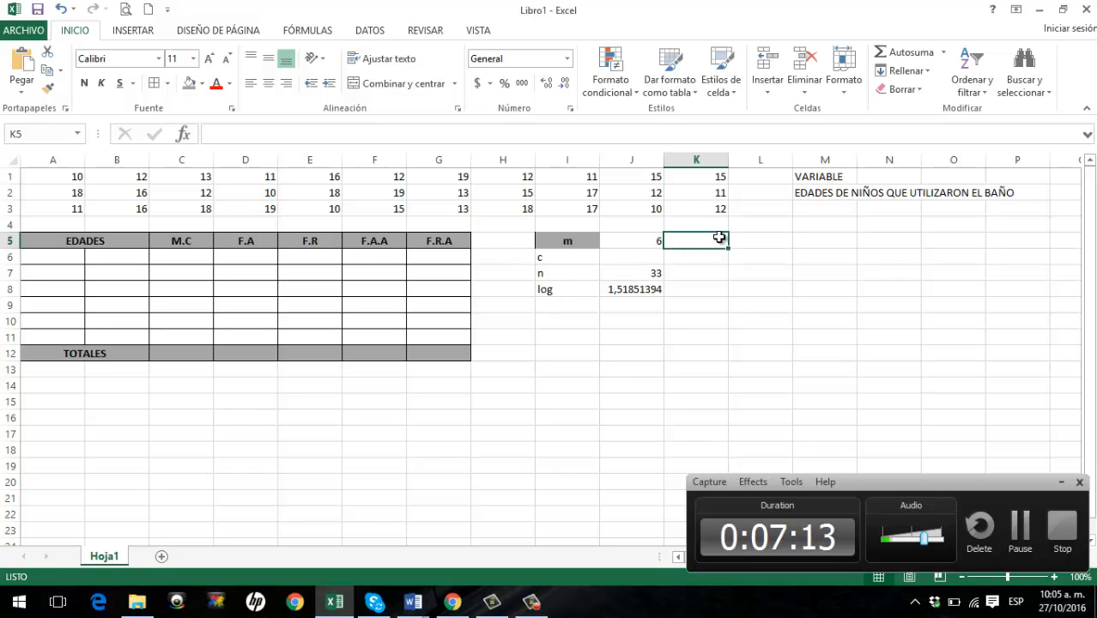
pyautogui.write('6')
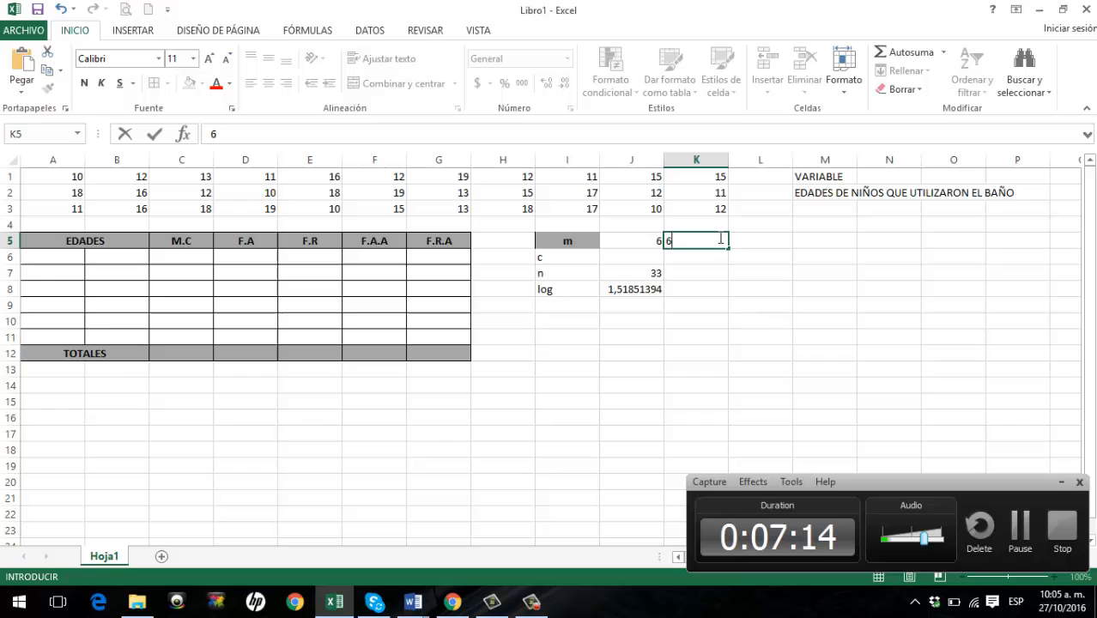
pyautogui.click(697, 304)
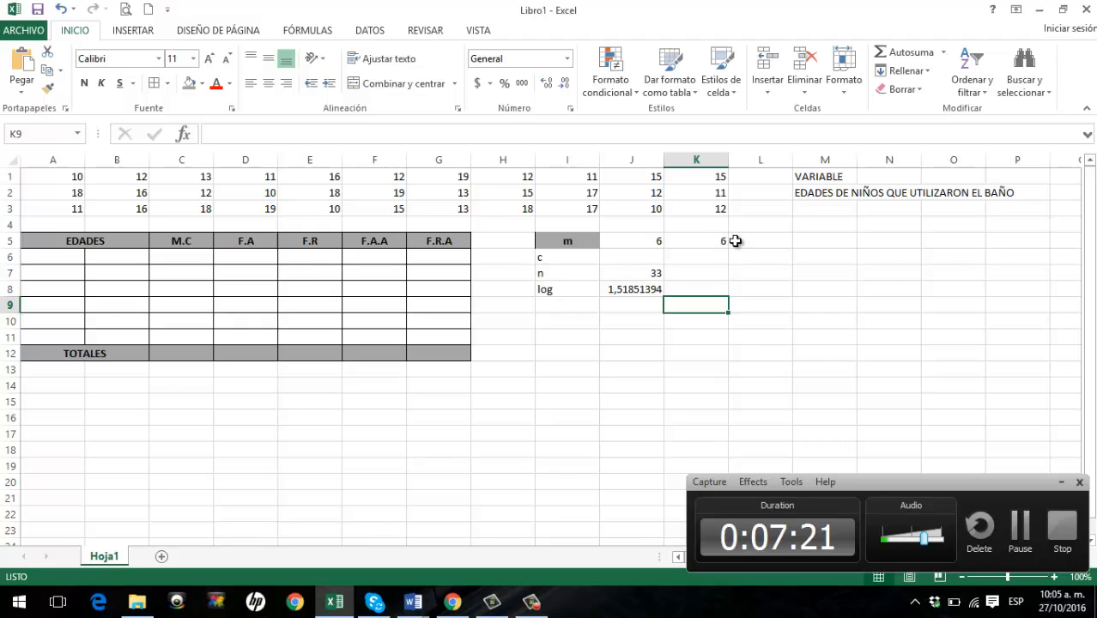
# - Add the label Vmax in cell I9 and the label Vmin in cell I10, below the log label
pyautogui.click(642, 257)
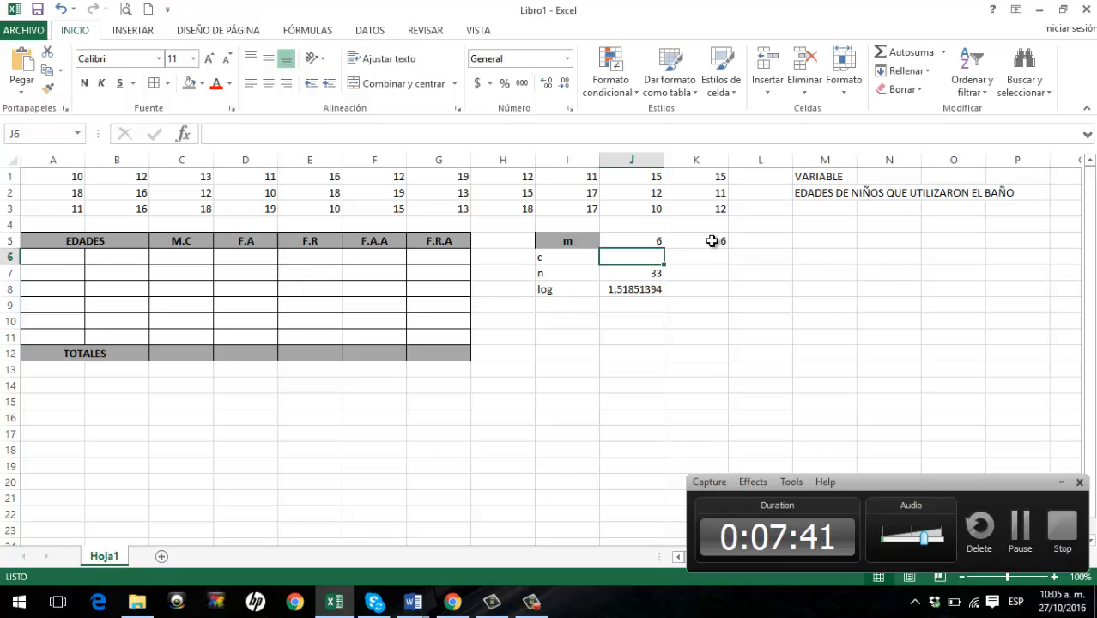
pyautogui.click(580, 313)
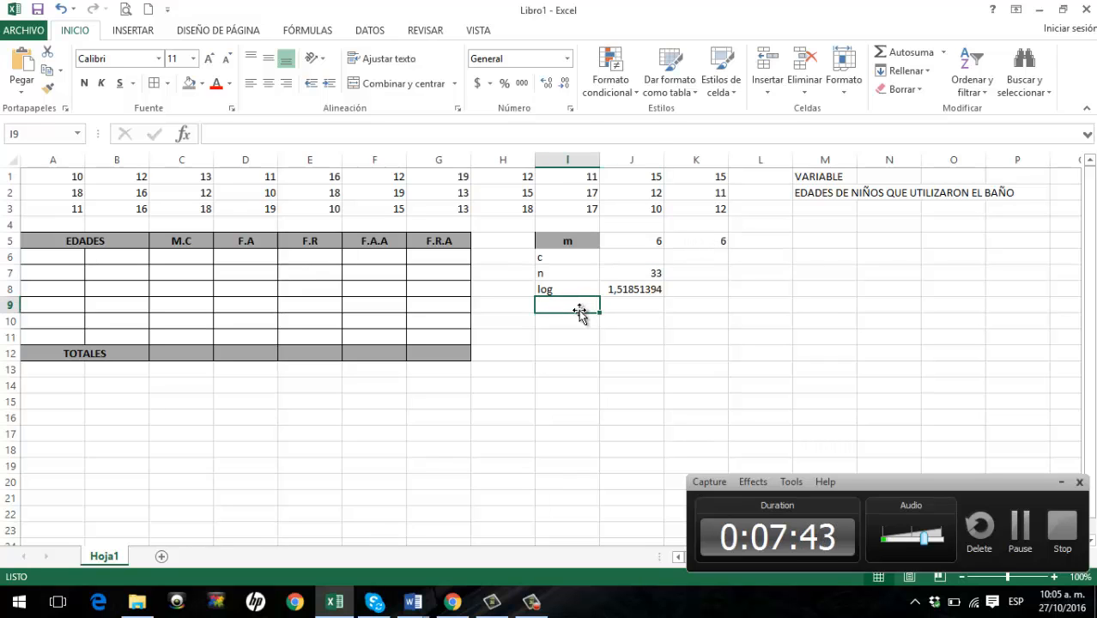
pyautogui.write('Vmax')
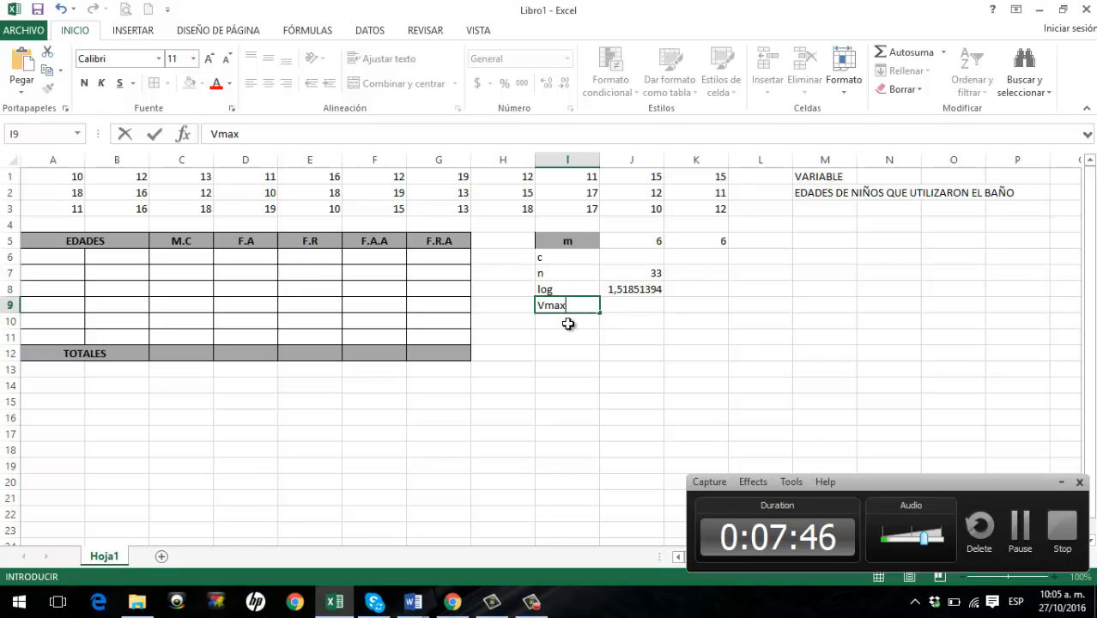
pyautogui.click(568, 322)
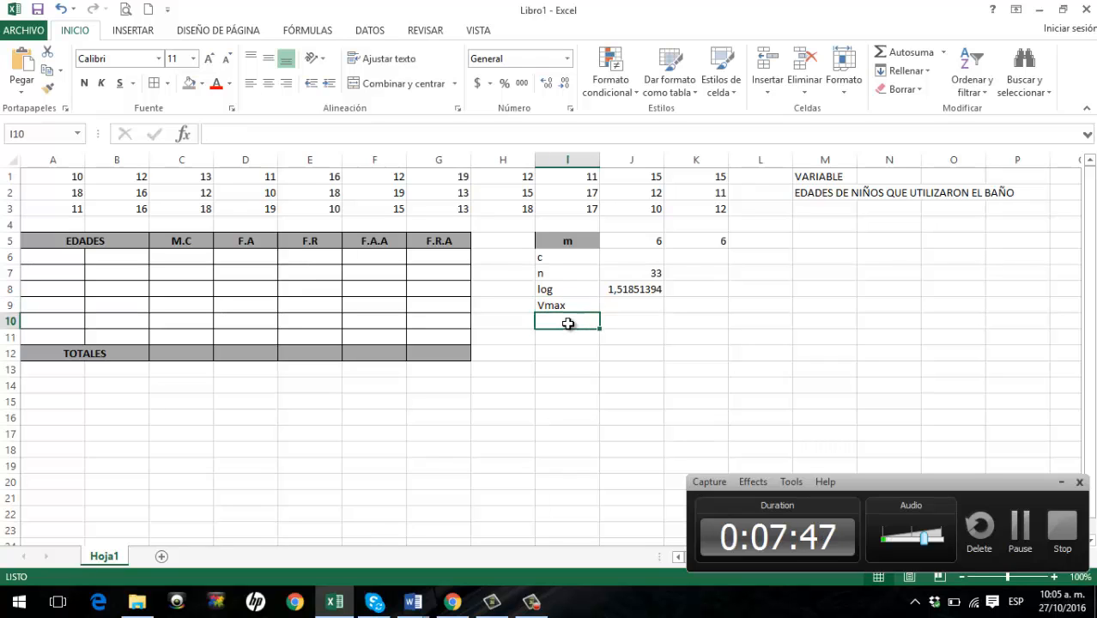
pyautogui.write('Vmin')
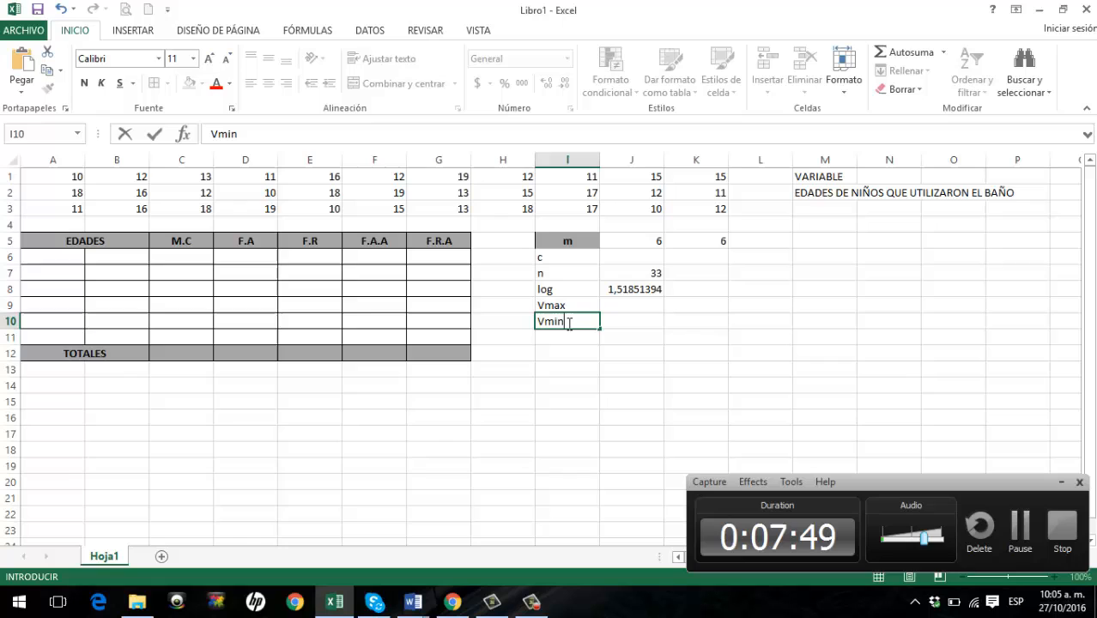
pyautogui.click(566, 367)
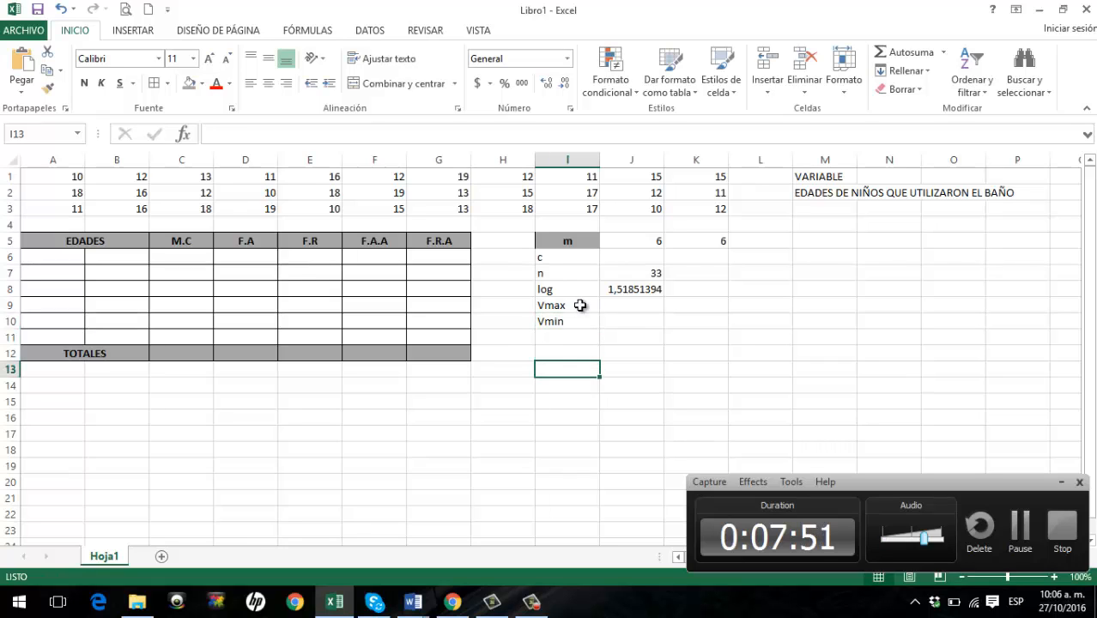
# - Enter the maximum age 19 beside Vmax in J9 and the minimum age 10 beside Vmin in J10
pyautogui.click(619, 311)
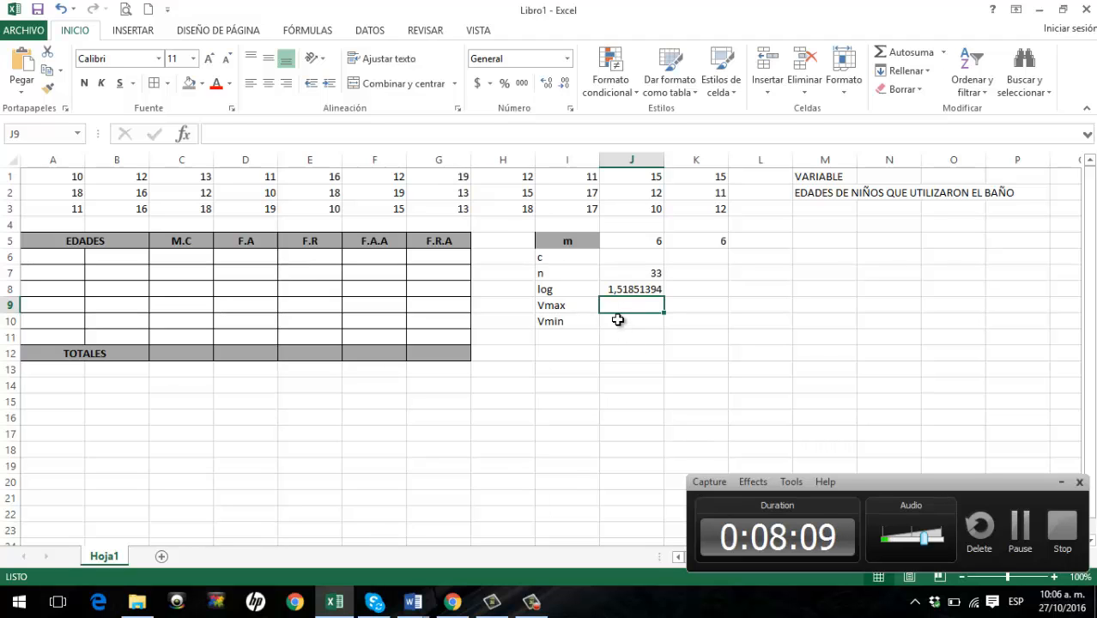
pyautogui.write('1')
pyautogui.press('BackSpace')
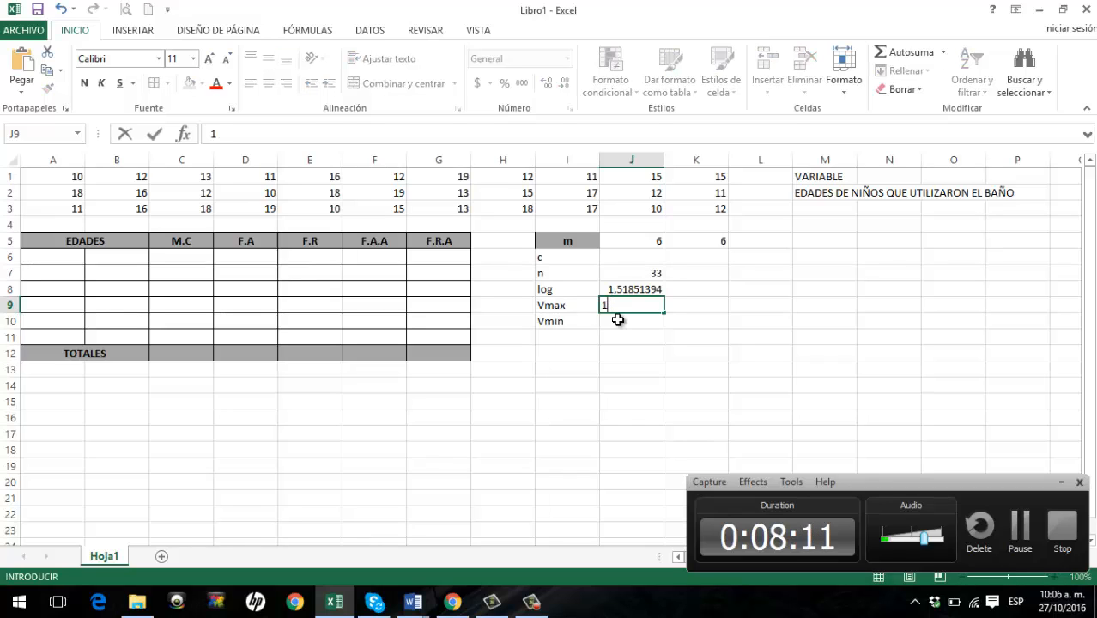
pyautogui.press('Return')
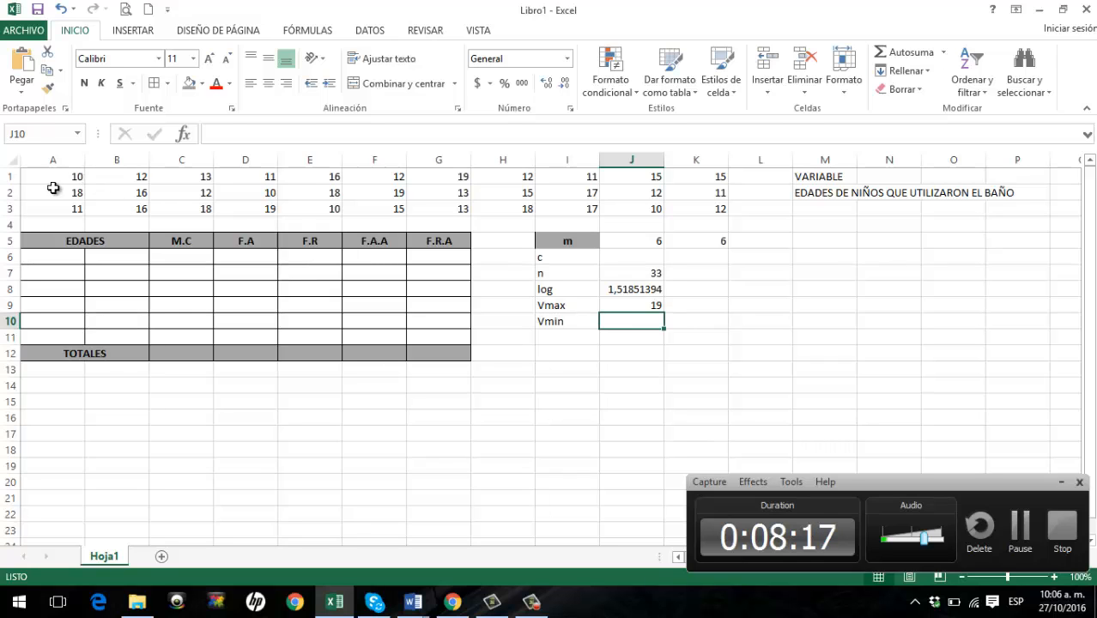
pyautogui.write('10')
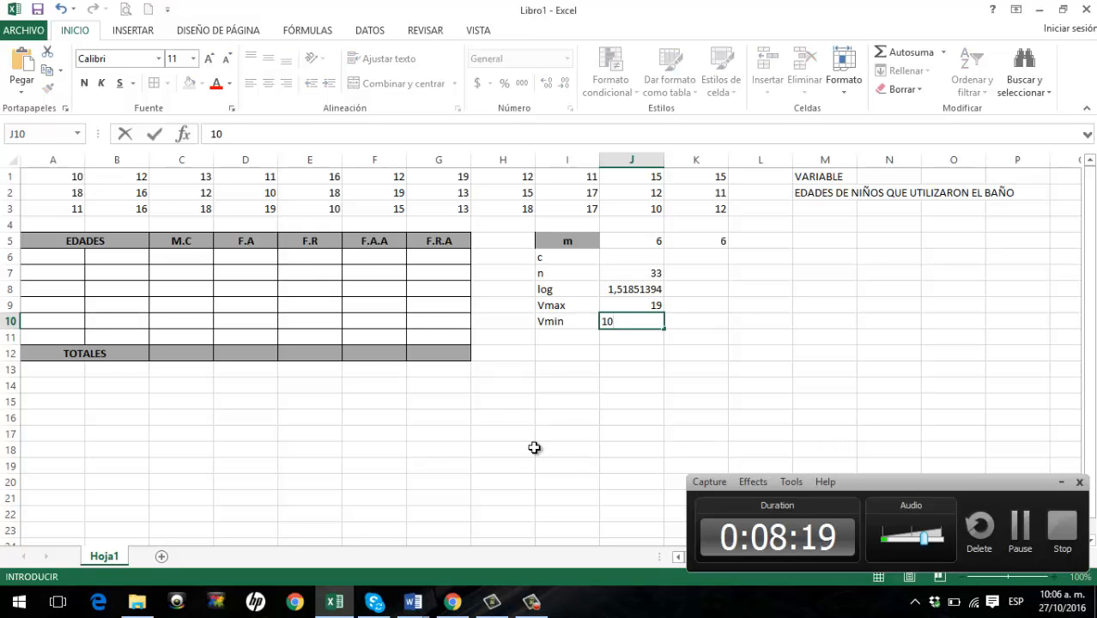
pyautogui.click(623, 402)
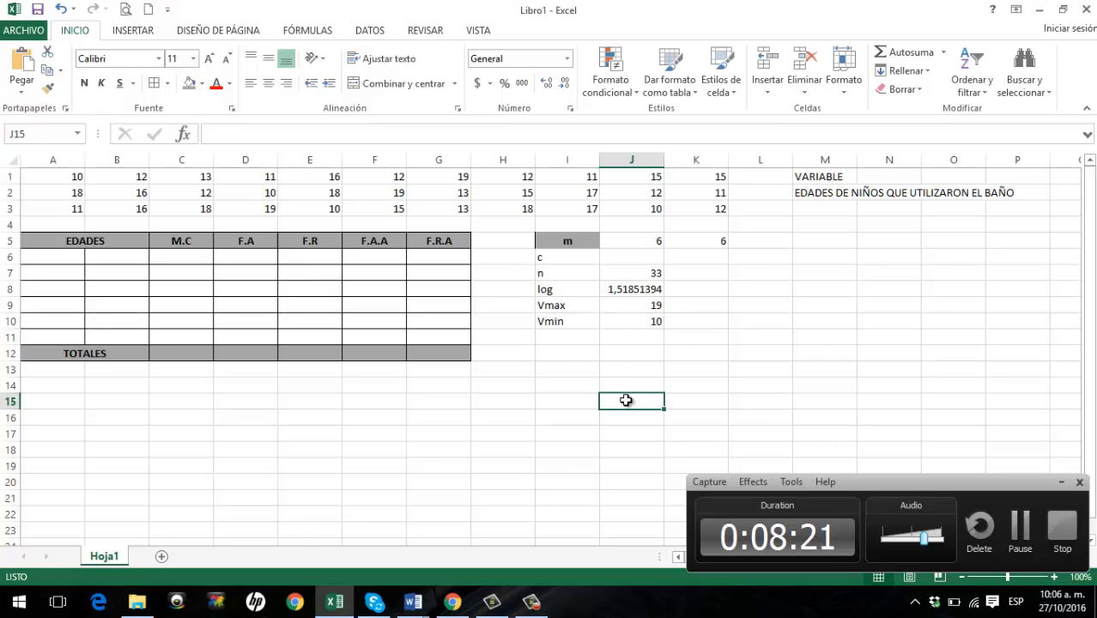
# - Calculate c in cell J6 with the formula +(J9-J10)/K5, dividing the Vmax and Vmin difference by the rounded m
pyautogui.click(635, 258)
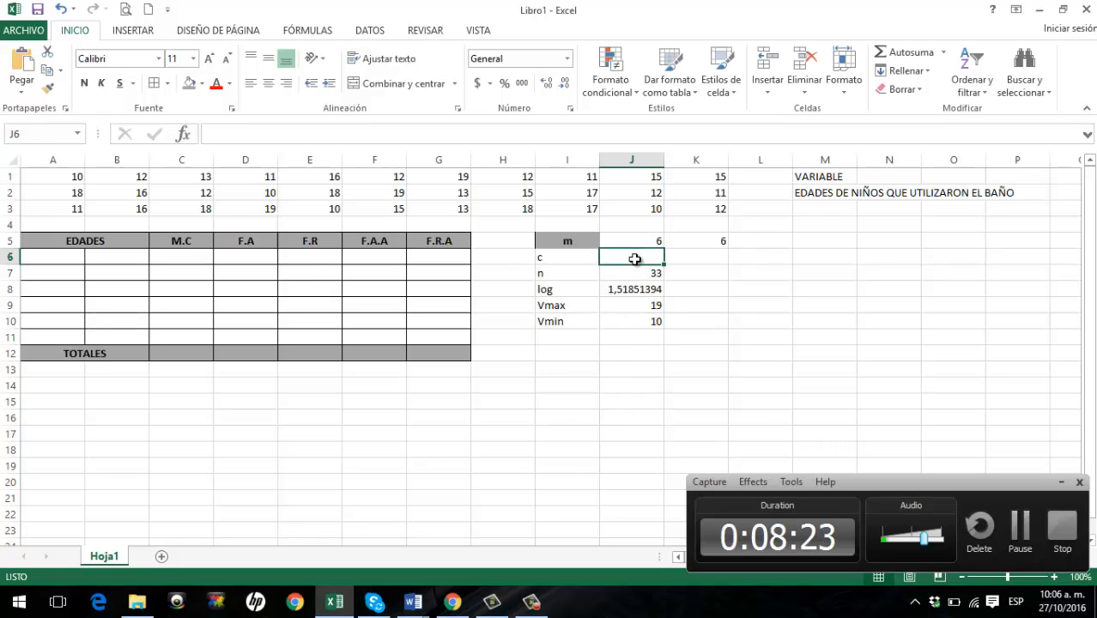
pyautogui.write('+')
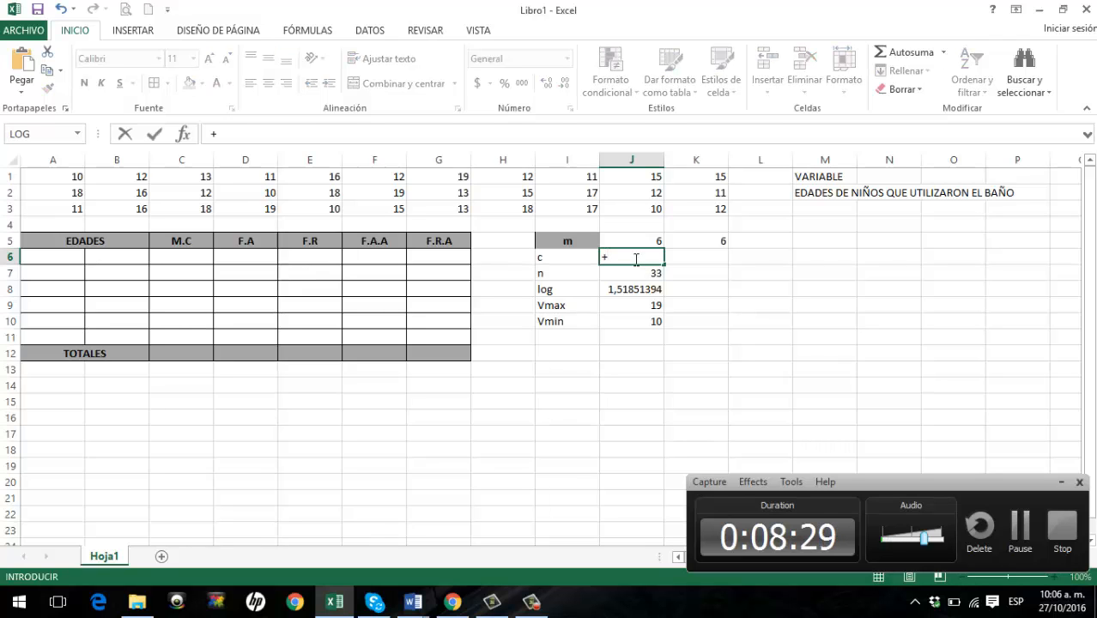
pyautogui.write('(')
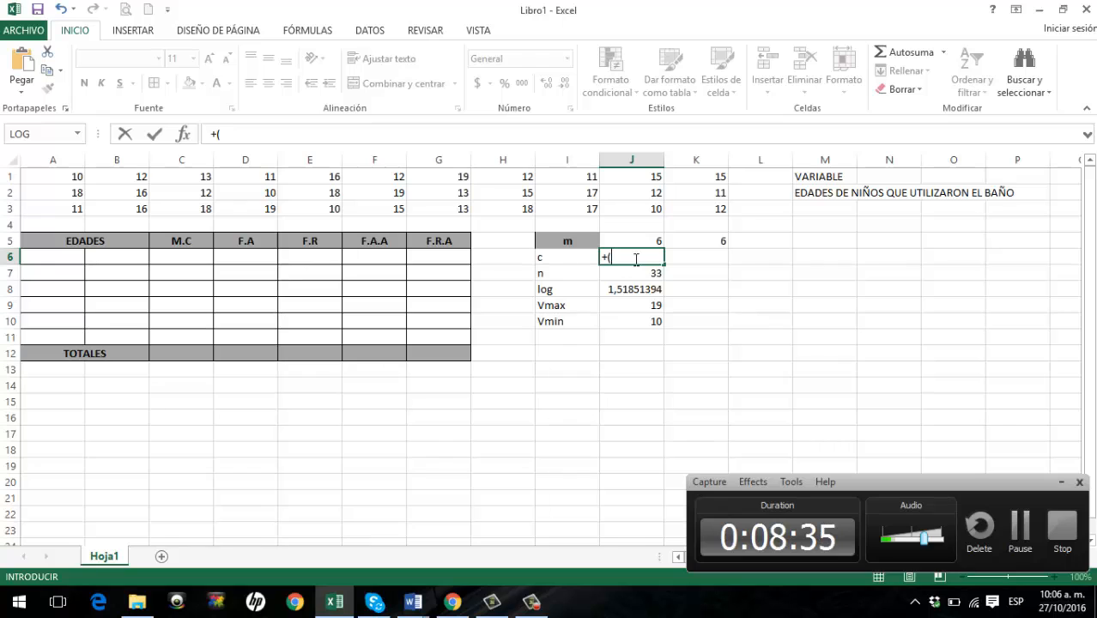
pyautogui.click(645, 305)
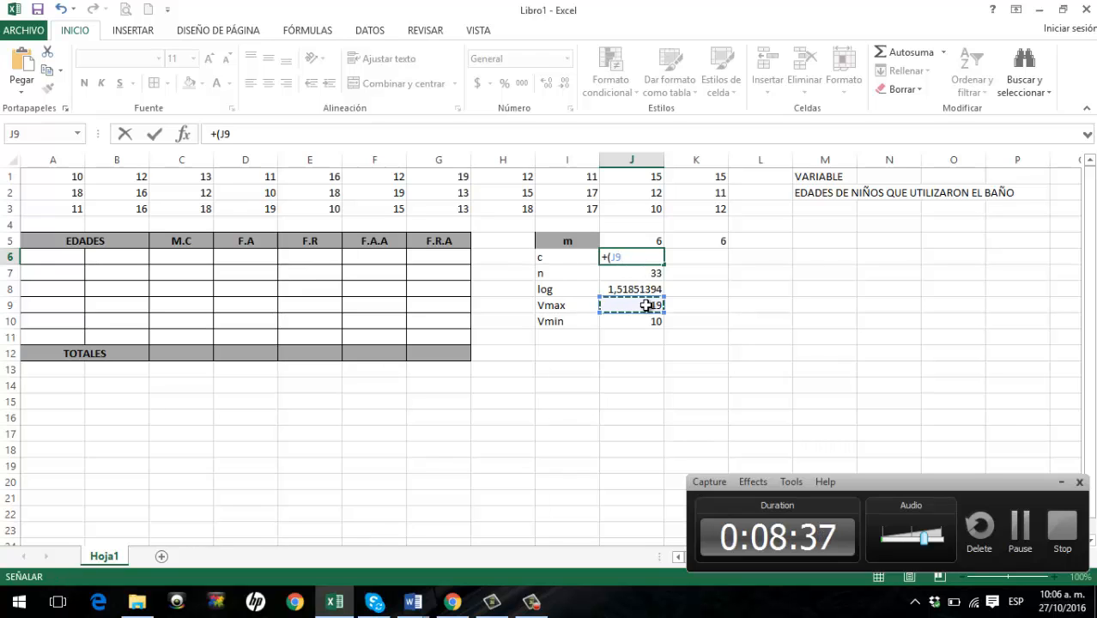
pyautogui.write('-')
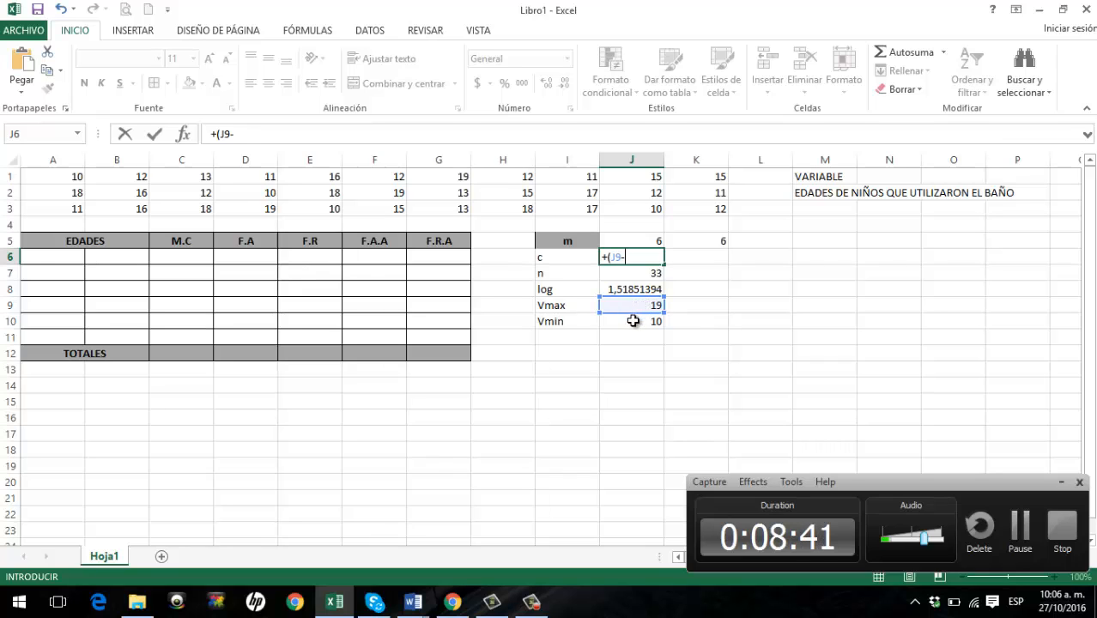
pyautogui.click(633, 321)
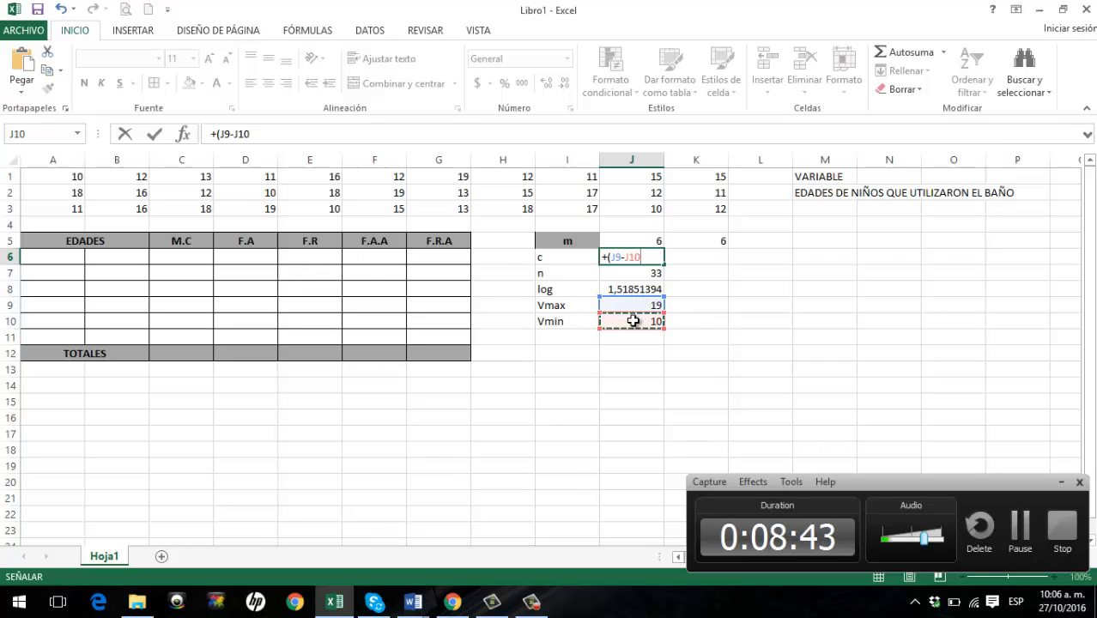
pyautogui.write(')/')
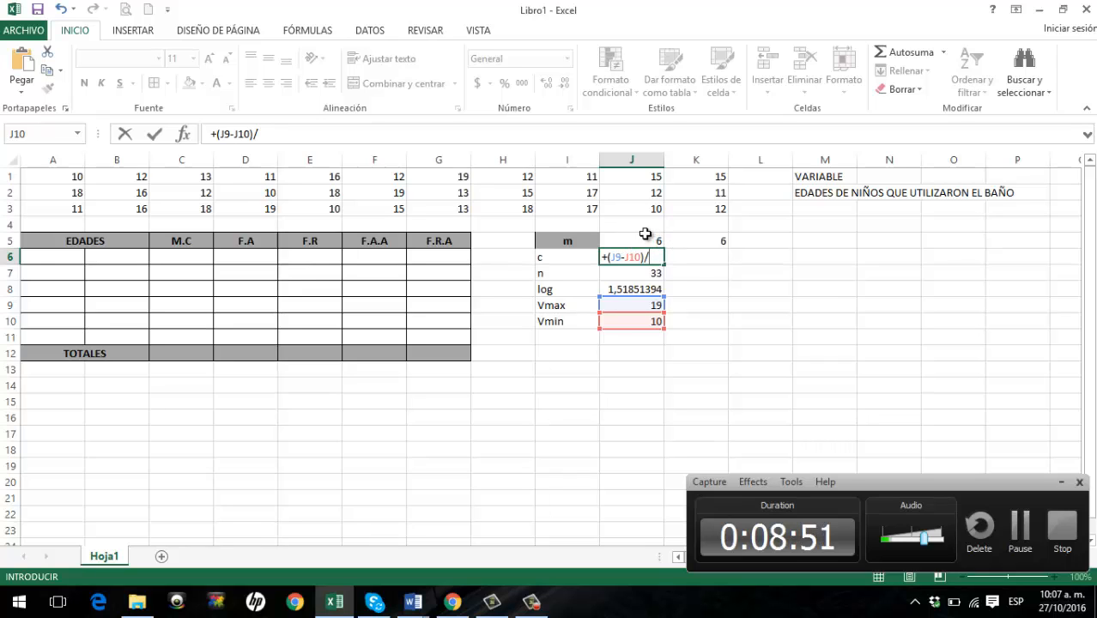
pyautogui.click(705, 241)
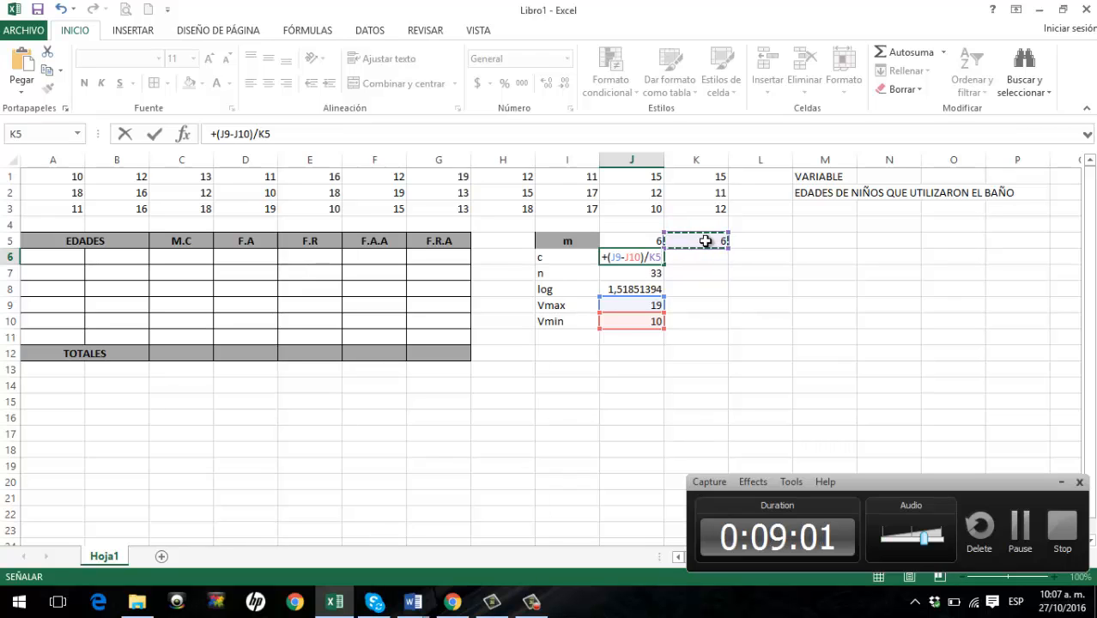
pyautogui.press('Return')
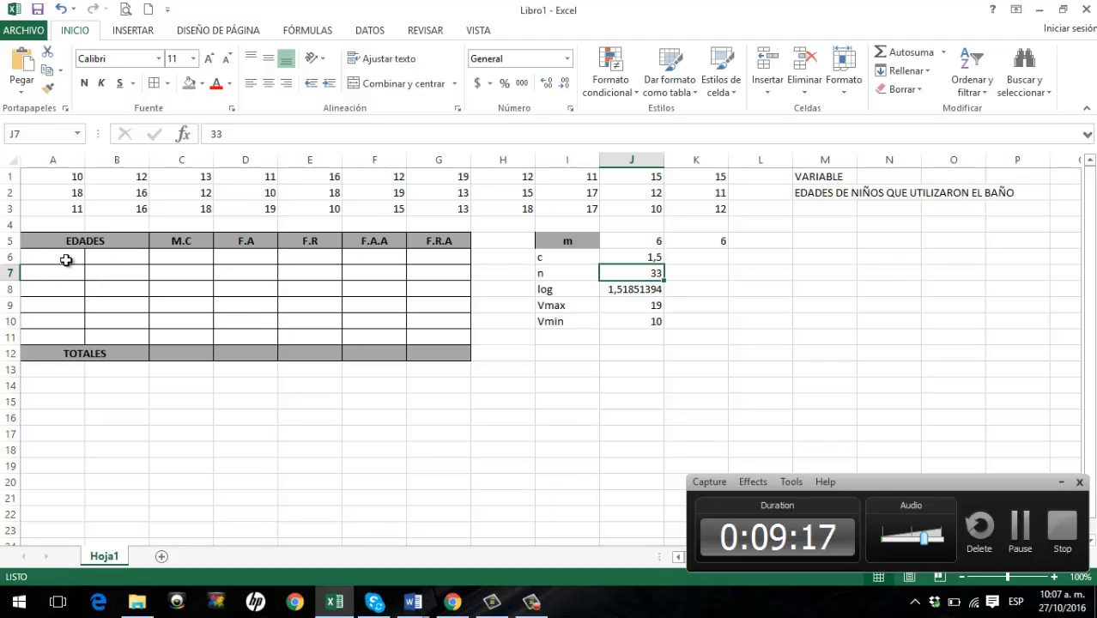
# - Set the first class's lower limit in A6 to the minimum age with the formula +J10
pyautogui.click(47, 261)
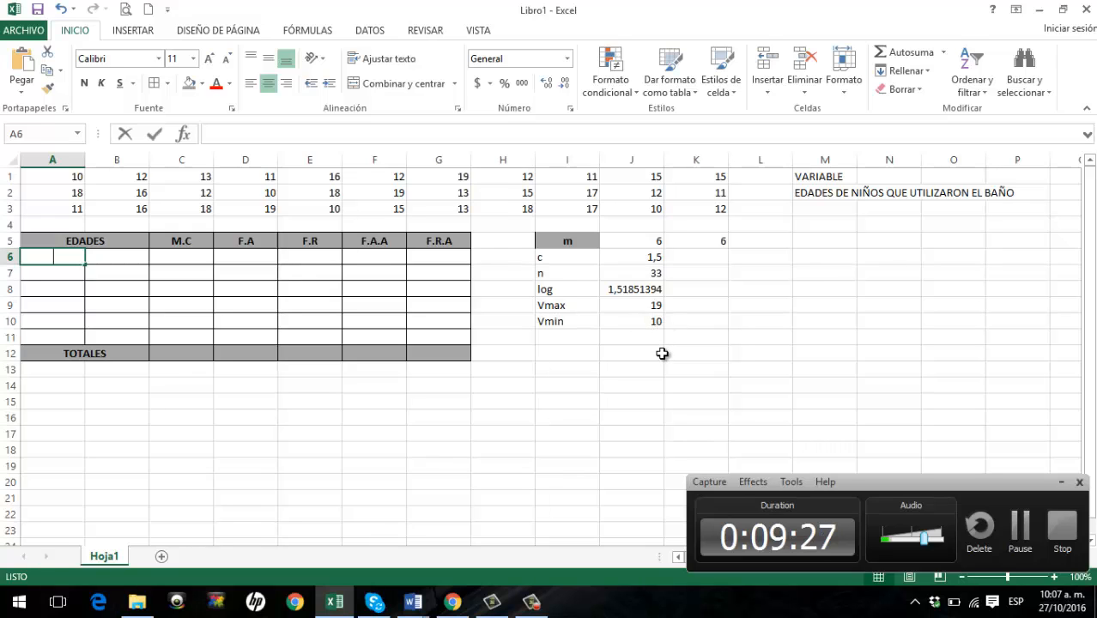
pyautogui.write('+')
pyautogui.click(643, 324)
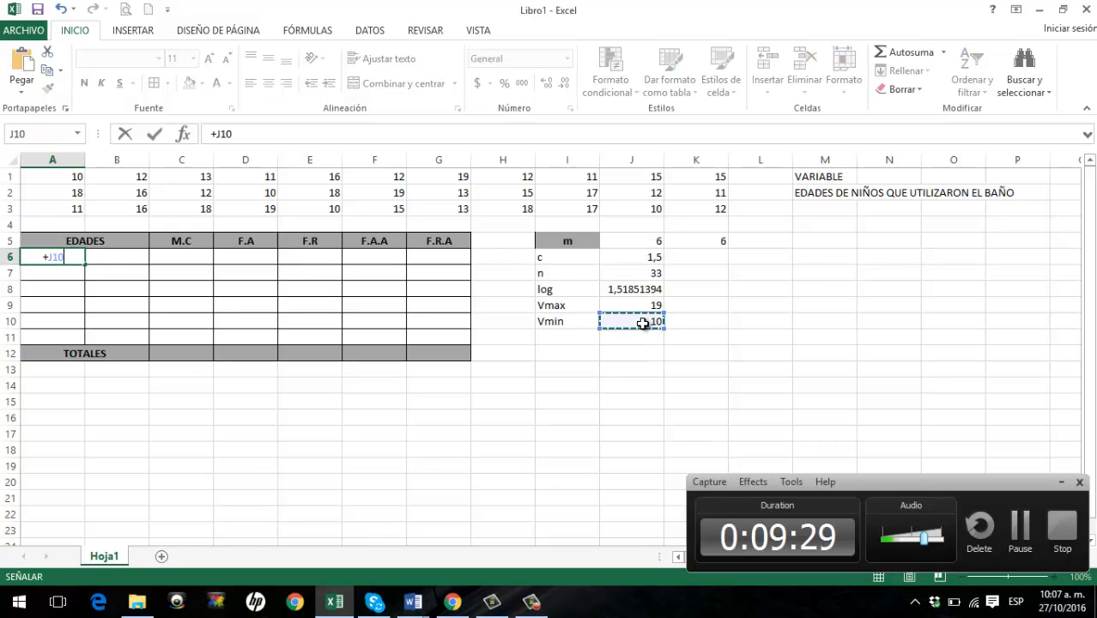
pyautogui.press('Return')
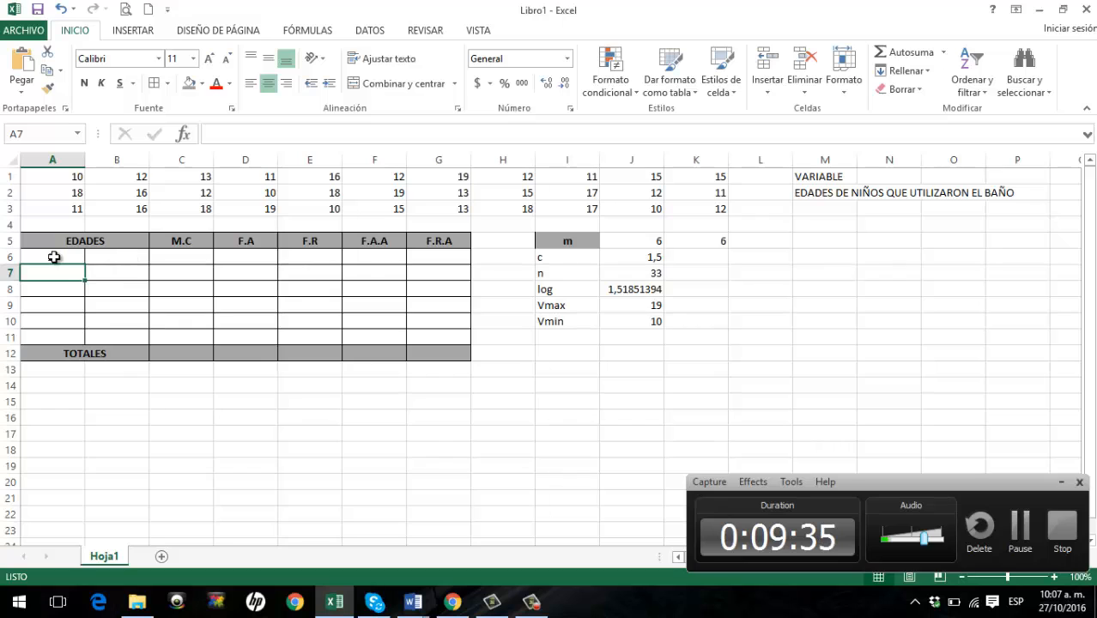
pyautogui.click(55, 258)
pyautogui.write('10')
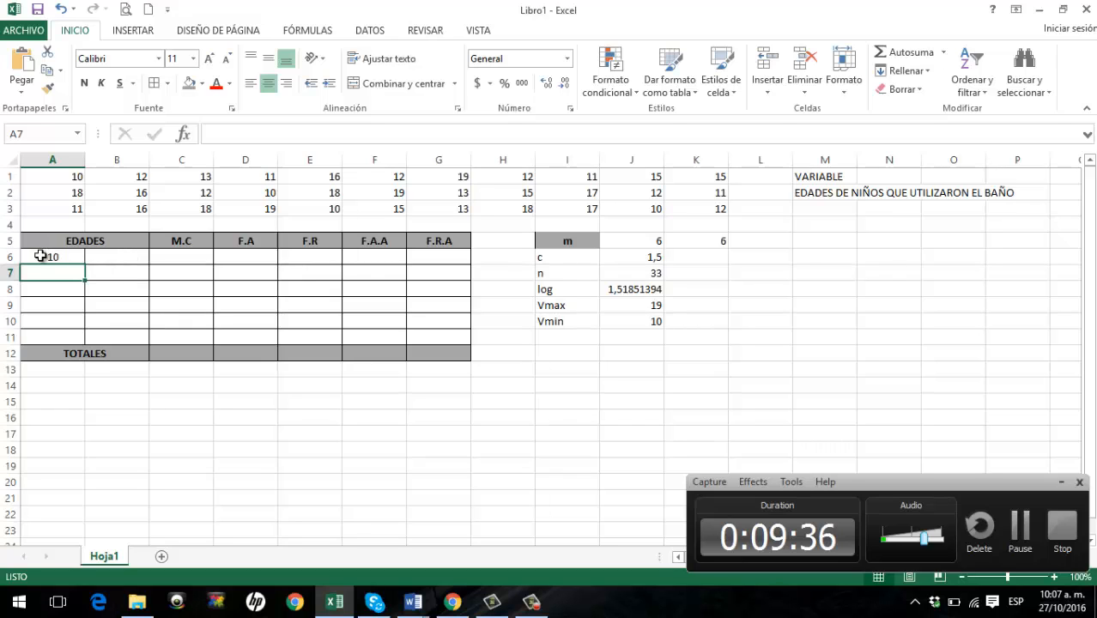
# - Calculate the first class's upper limit in B6 with the formula +A6+$J$6, keeping the reference to c absolute
pyautogui.doubleClick(107, 260)
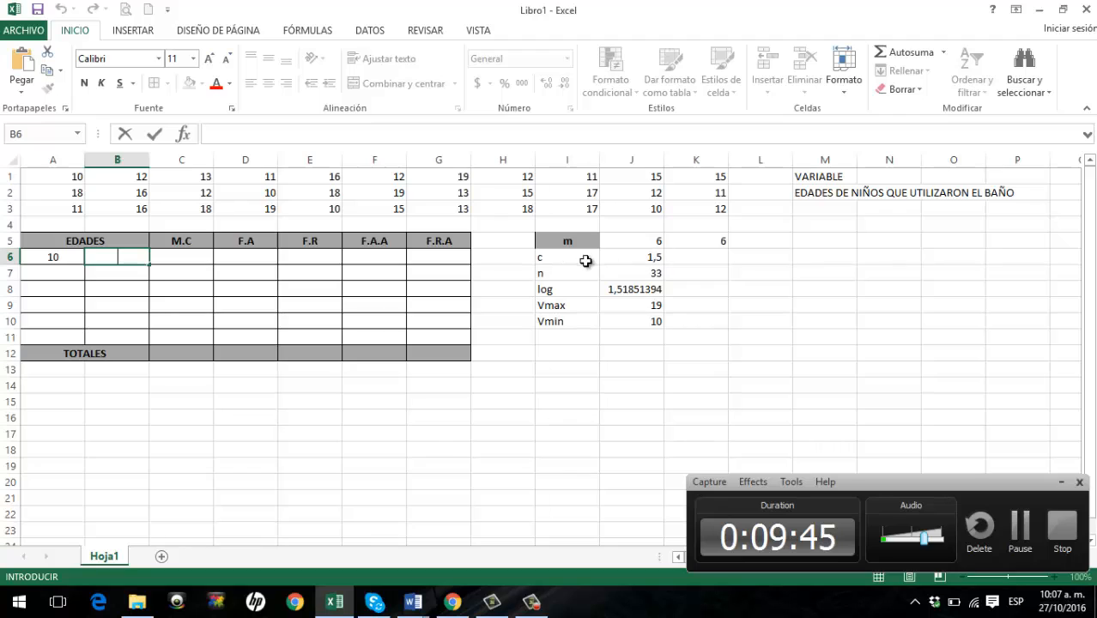
pyautogui.write('+')
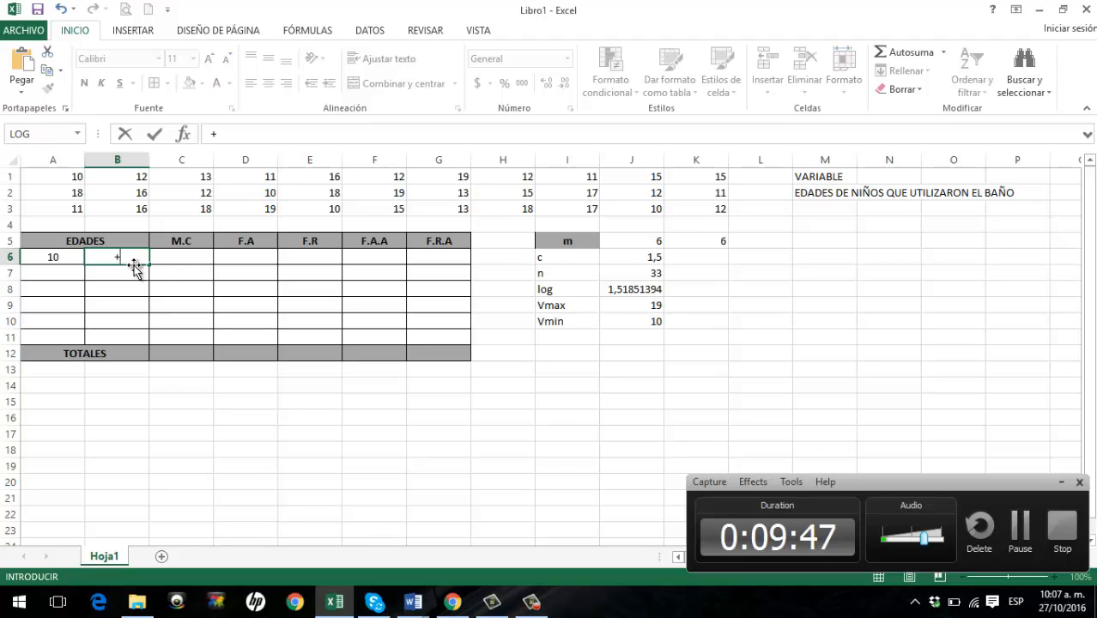
pyautogui.click(56, 258)
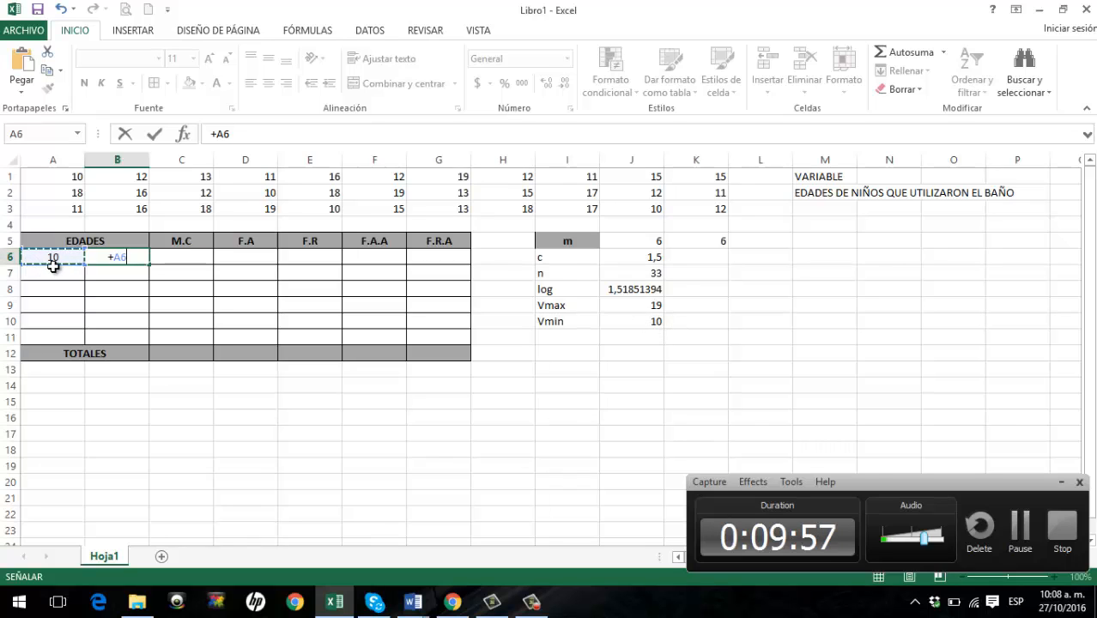
pyautogui.write('+')
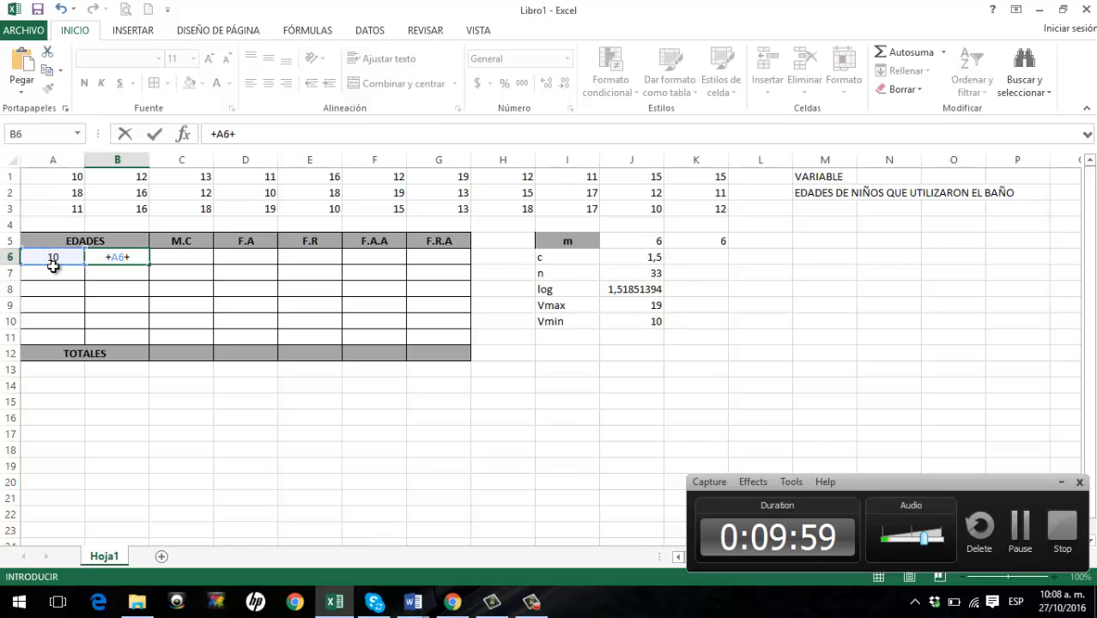
pyautogui.click(638, 258)
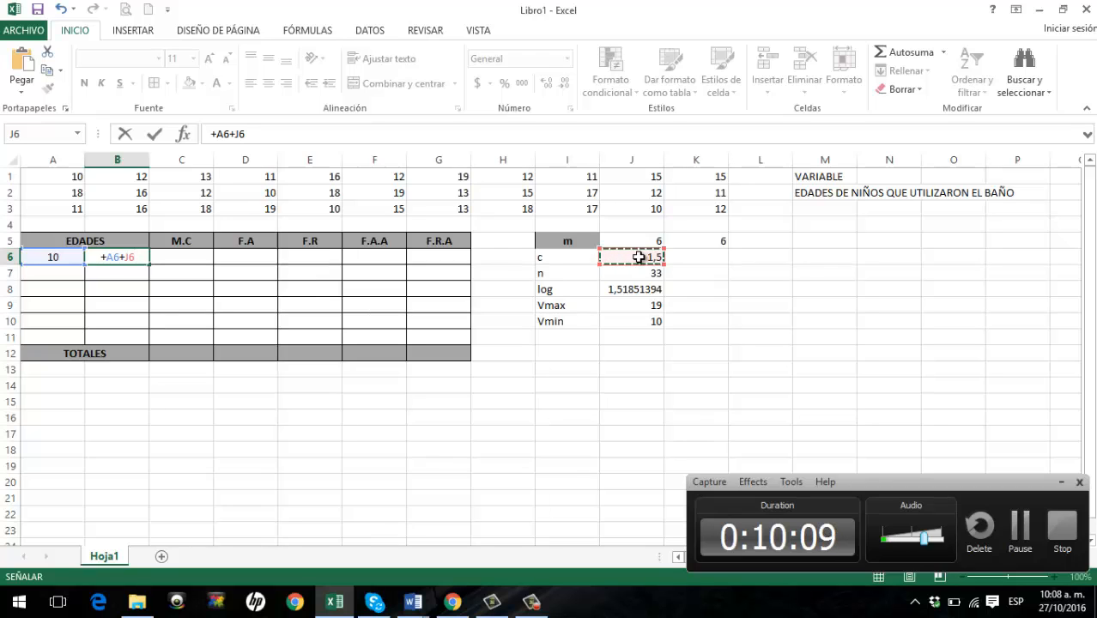
pyautogui.press('F4')
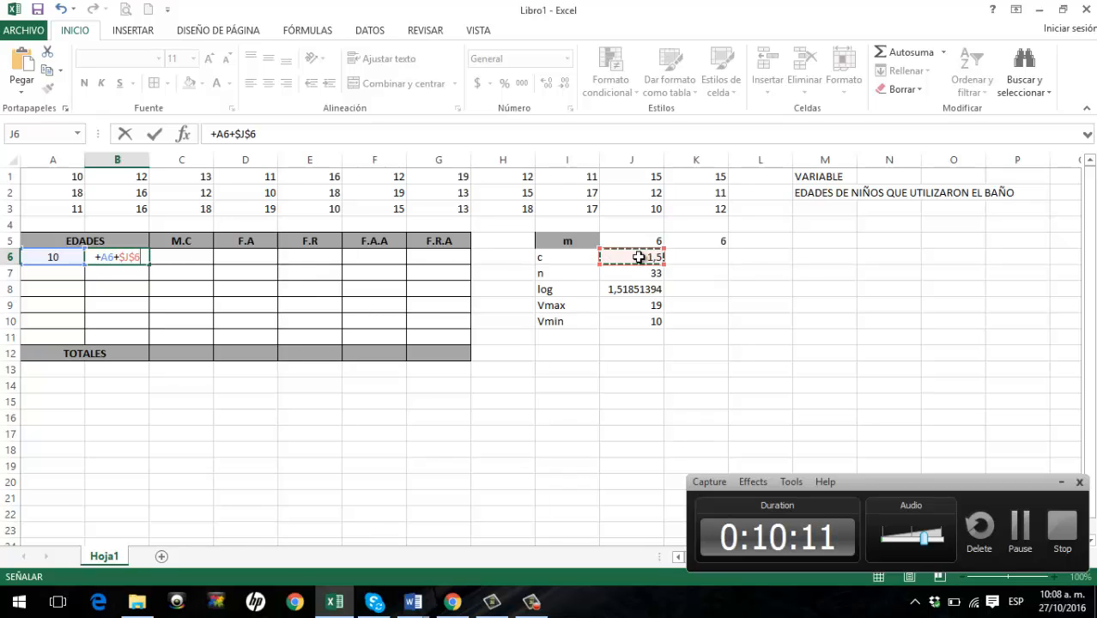
pyautogui.press('Return')
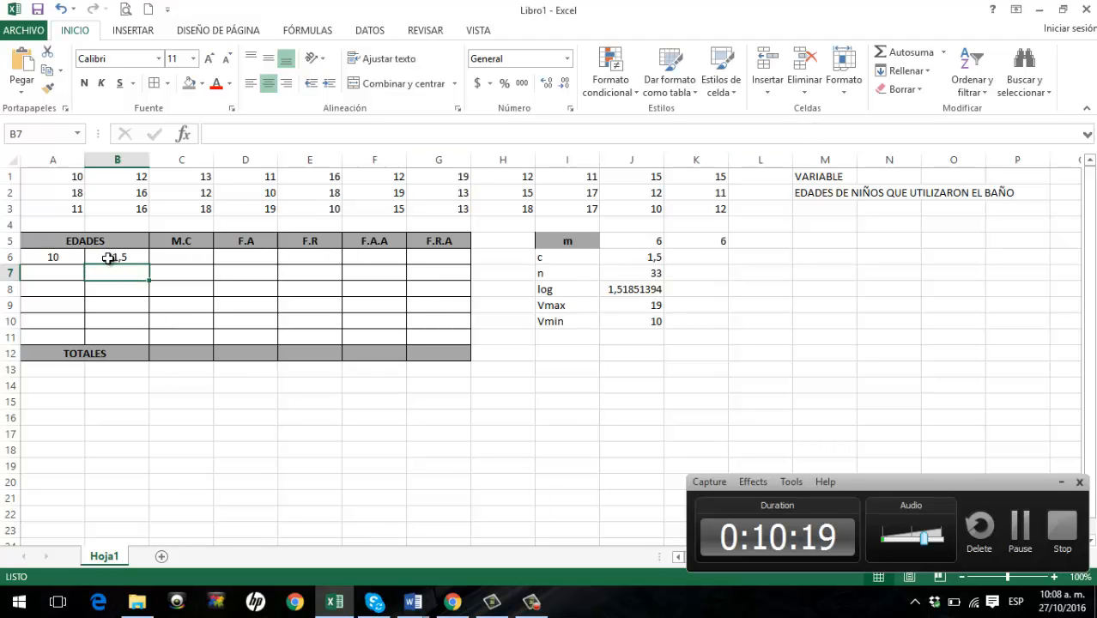
# - Set the second class's lower limit in A7 to the previous upper limit with the formula +B6
pyautogui.click(66, 270)
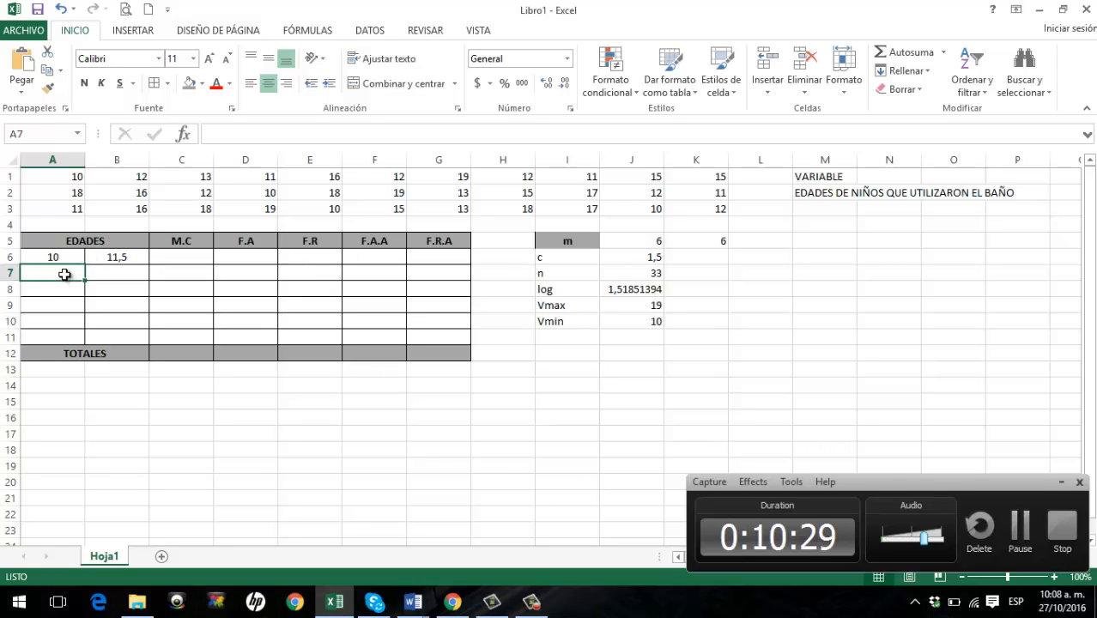
pyautogui.write('+')
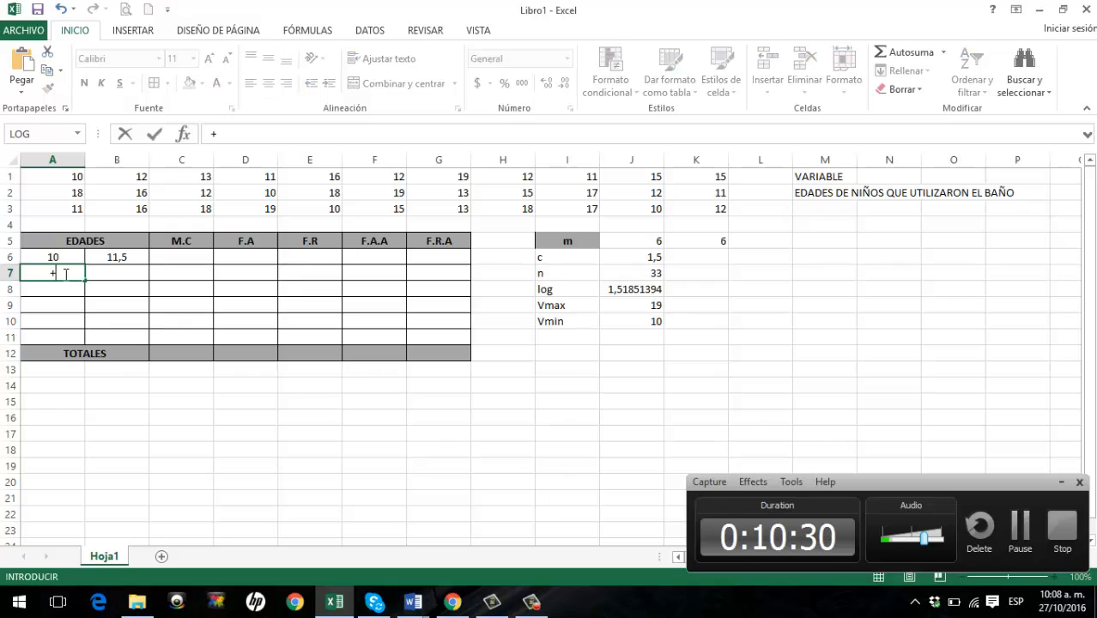
pyautogui.click(115, 256)
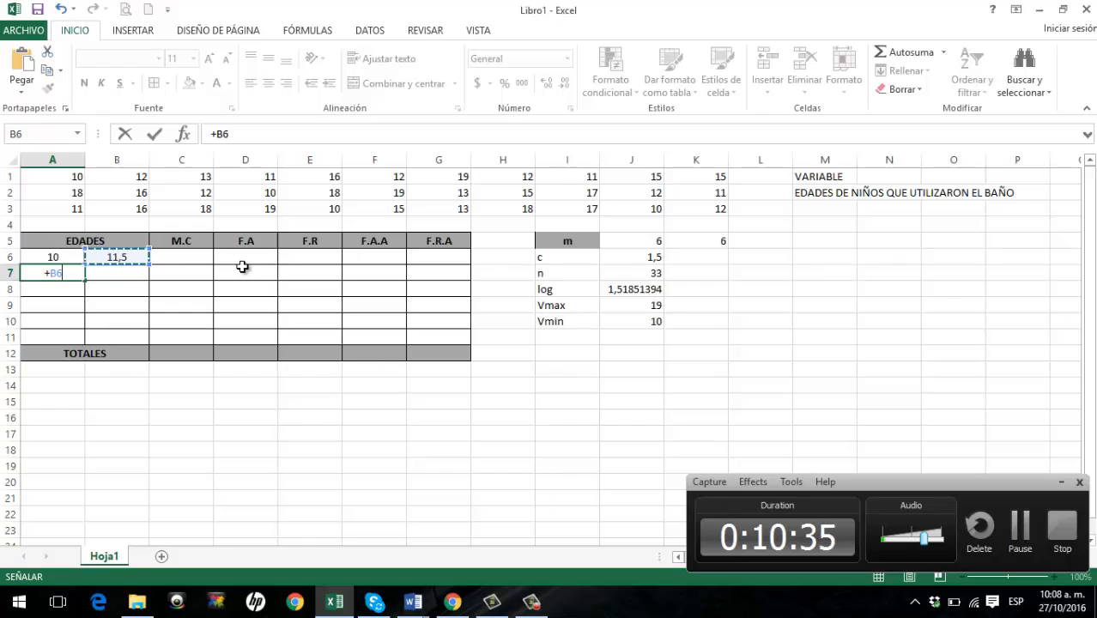
pyautogui.press('Return')
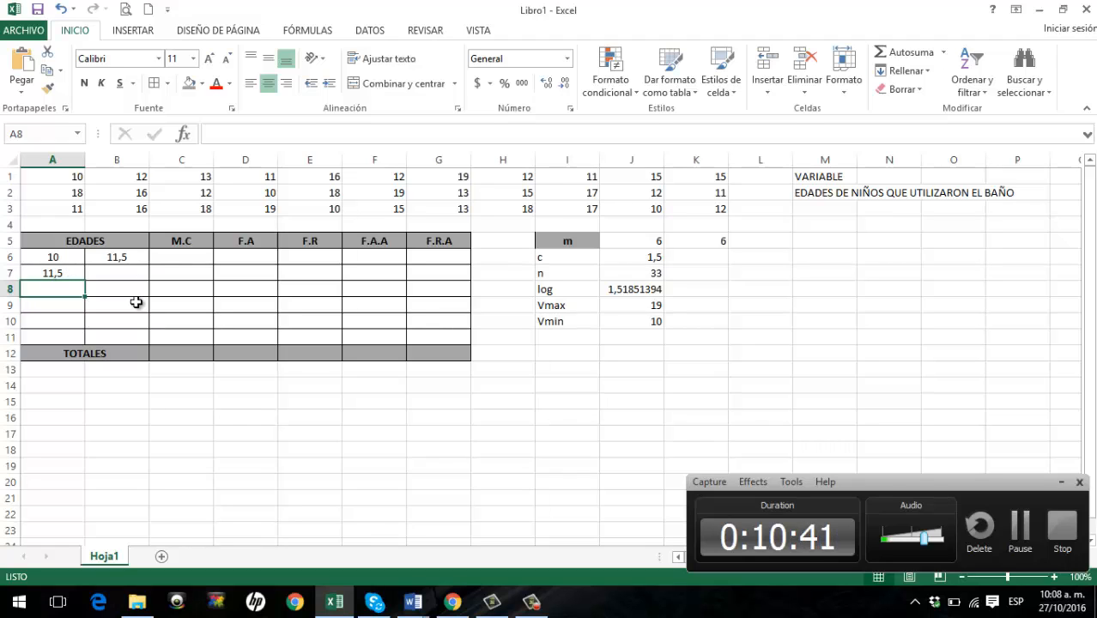
# - Fill the lower-limit formula from A7 down to A11 and the upper-limit formula from B6 down to B11
pyautogui.click(72, 274)
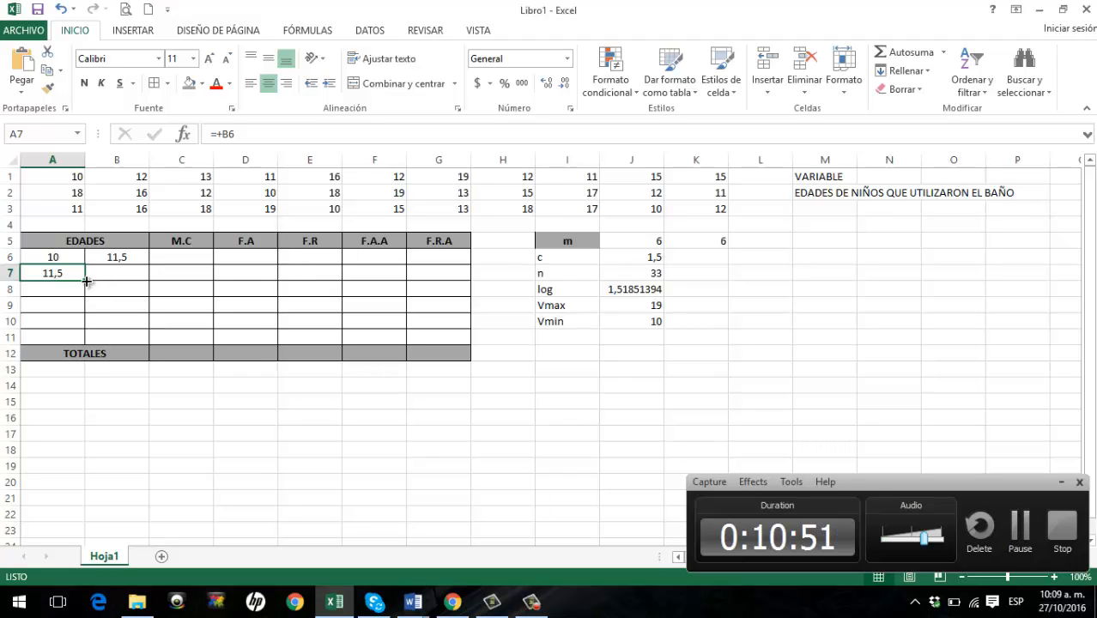
pyautogui.moveTo(87, 280); pyautogui.dragTo(83, 339)
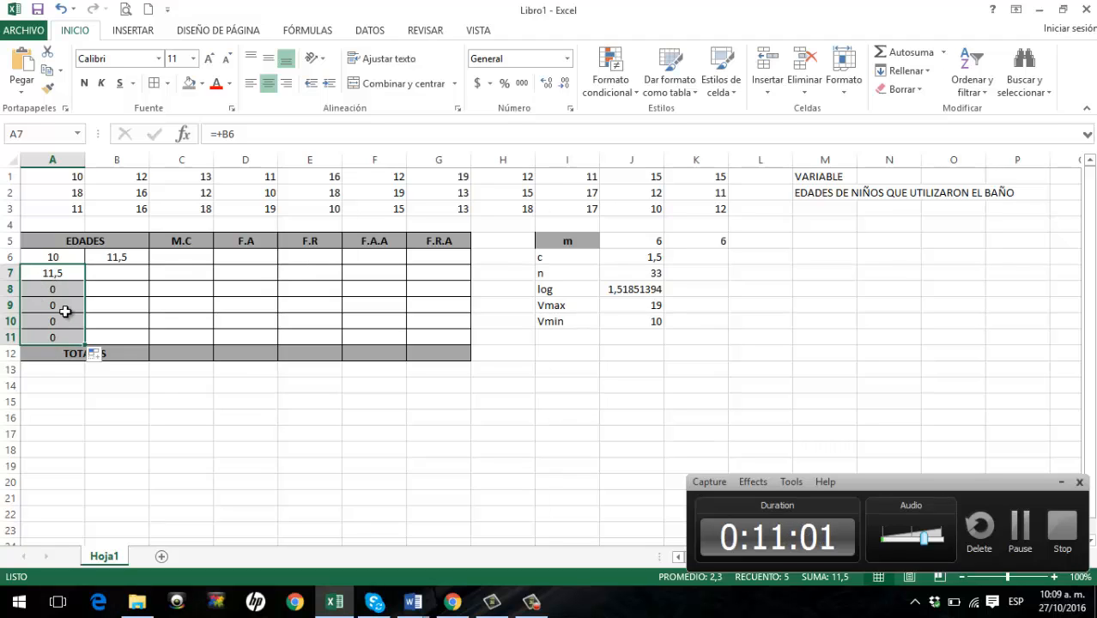
pyautogui.click(114, 257)
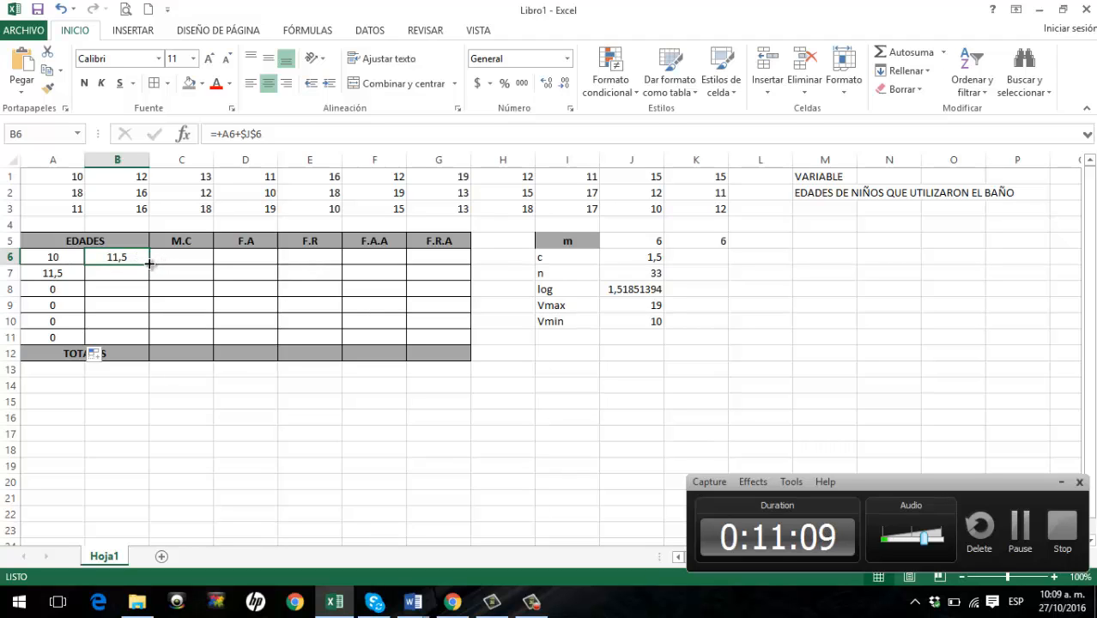
pyautogui.moveTo(149, 265); pyautogui.dragTo(146, 338)
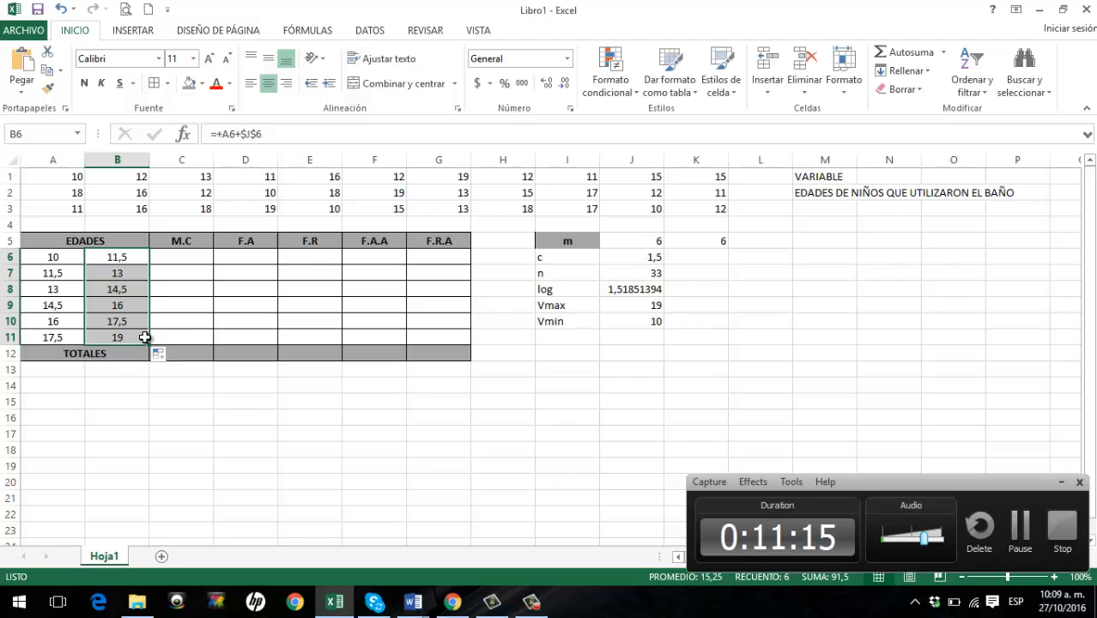
pyautogui.click(166, 306)
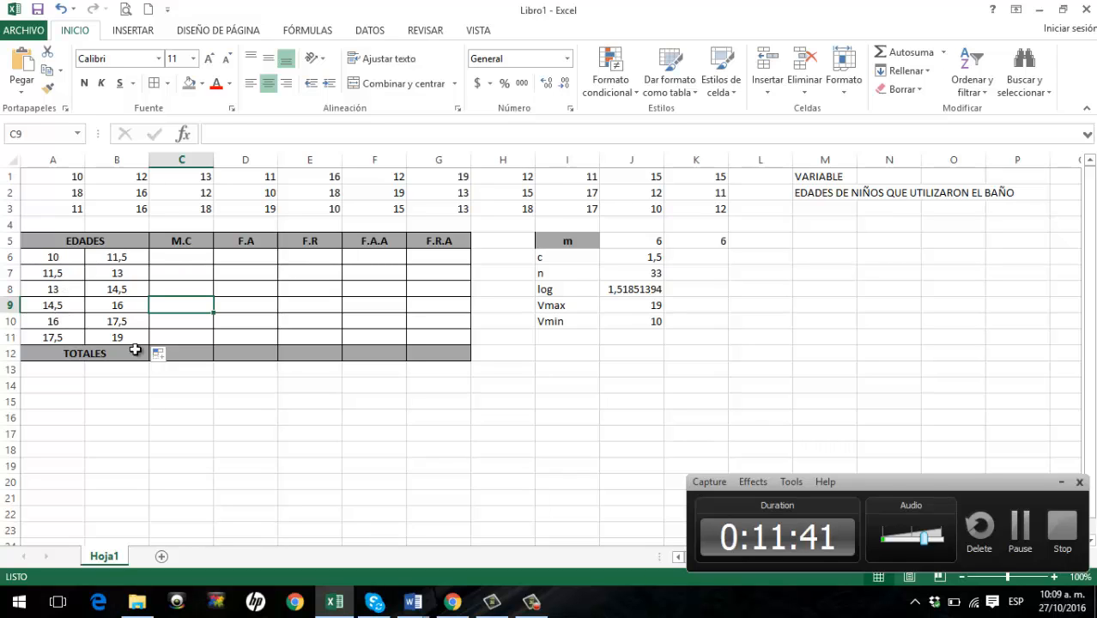
# - Calculate the first class mark in C6 with the formula +(A6+B6)/2
pyautogui.click(191, 252)
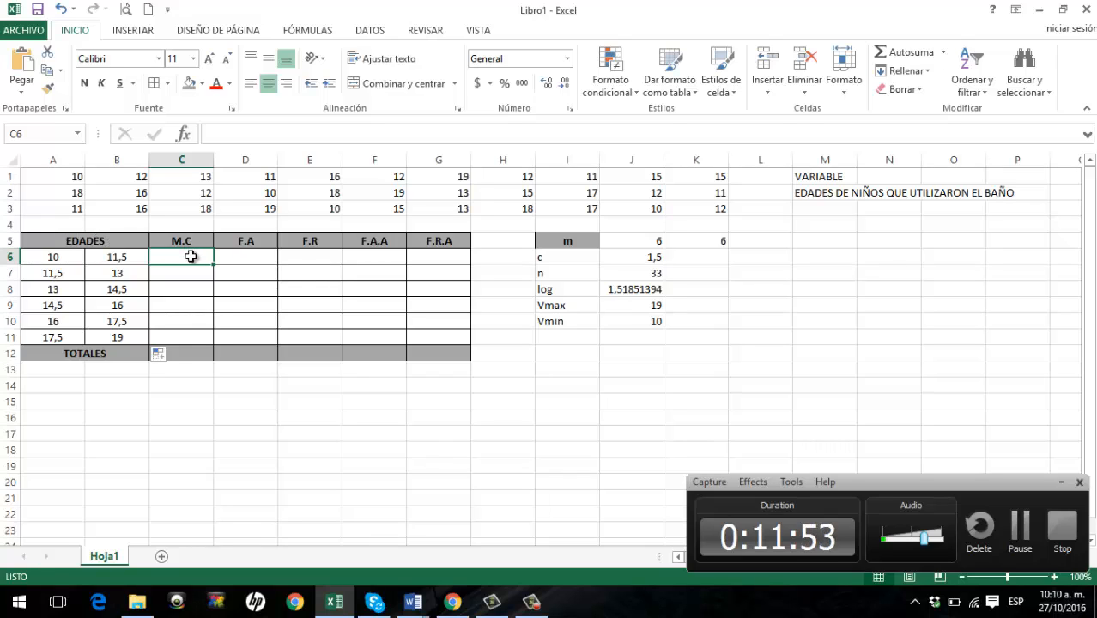
pyautogui.write('+(')
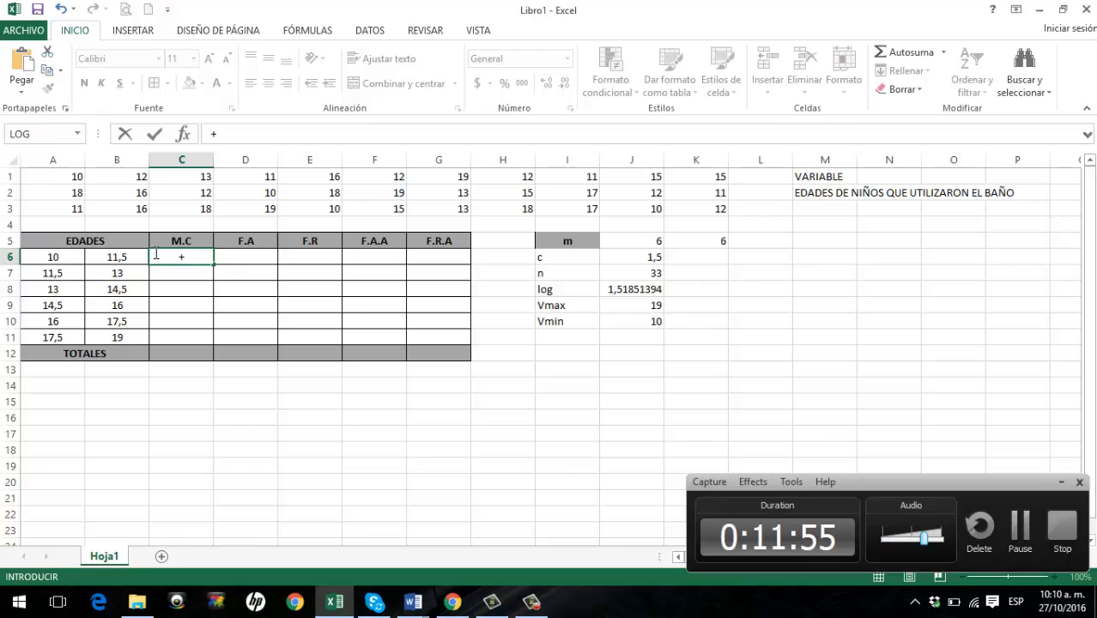
pyautogui.click(59, 256)
pyautogui.write('+')
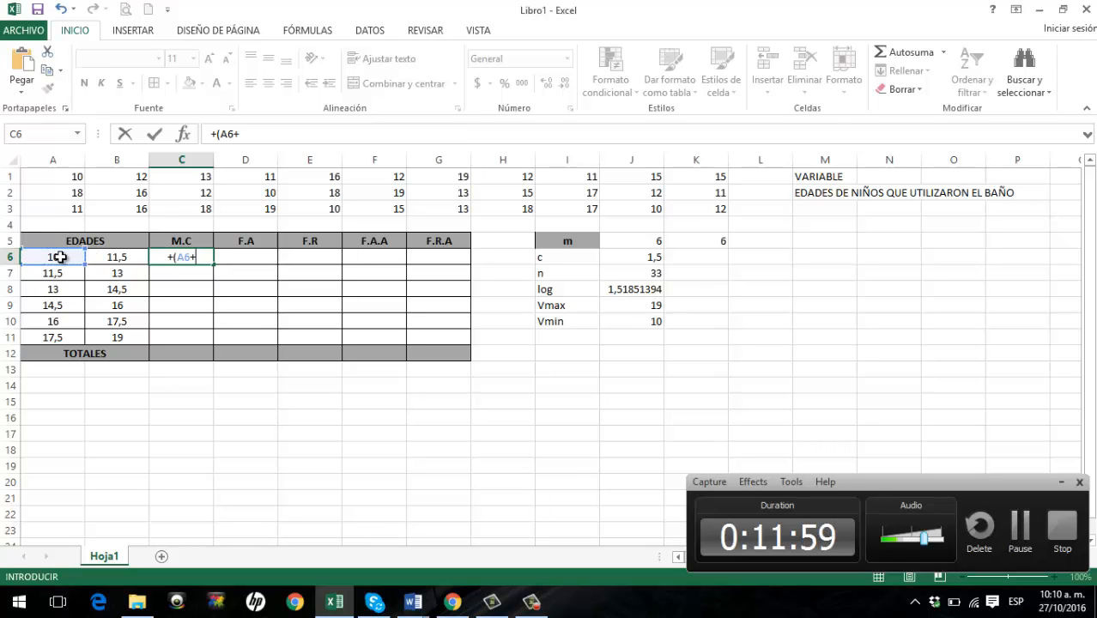
pyautogui.click(118, 256)
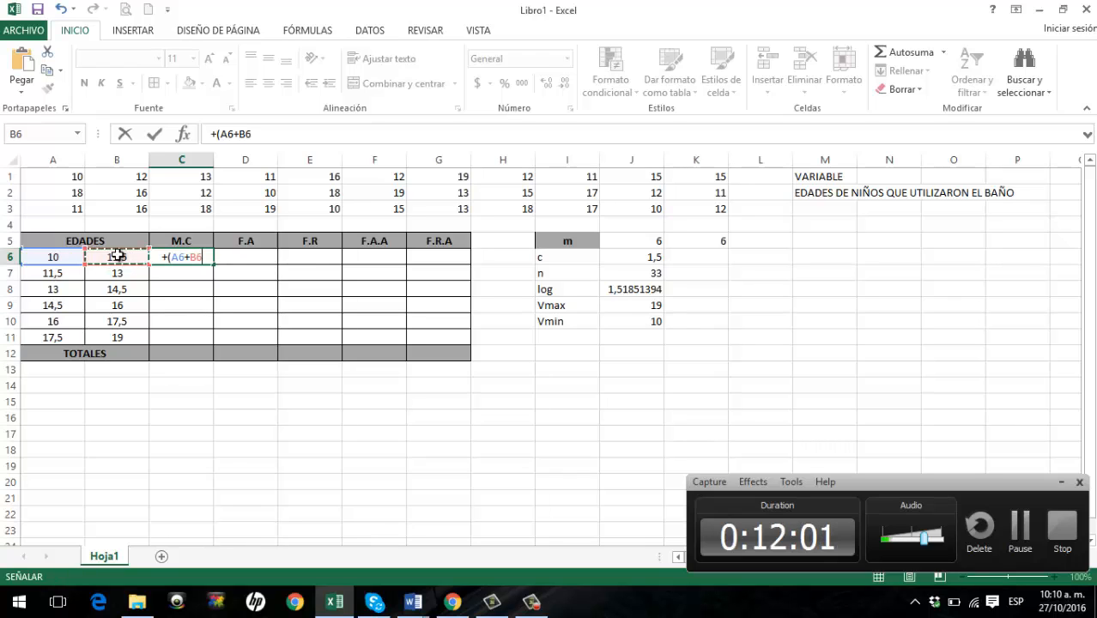
pyautogui.write(')')
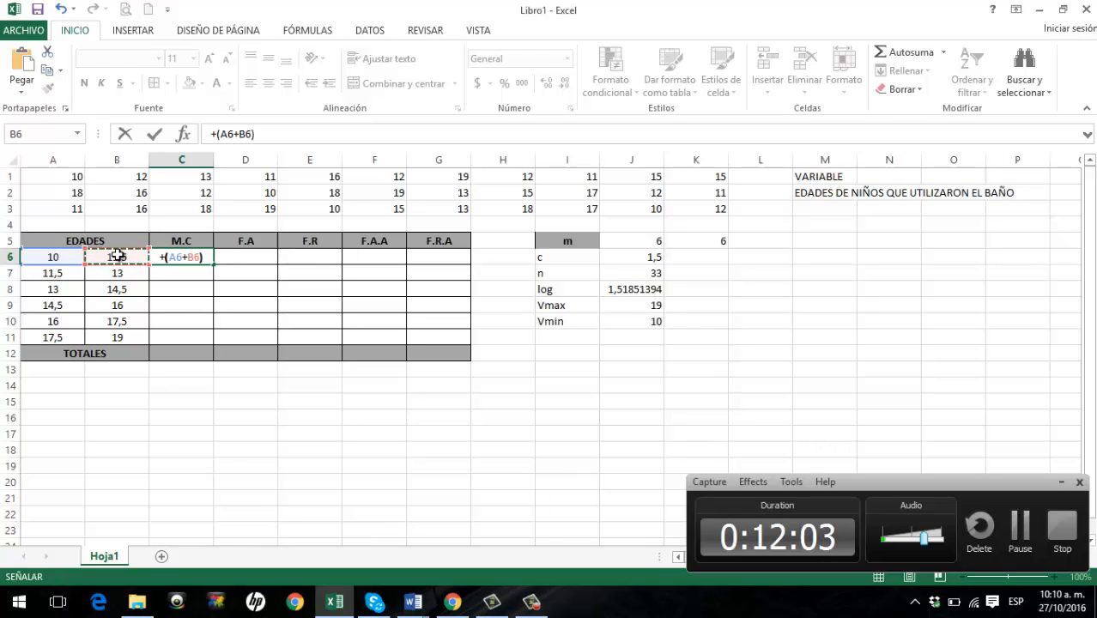
pyautogui.write('/')
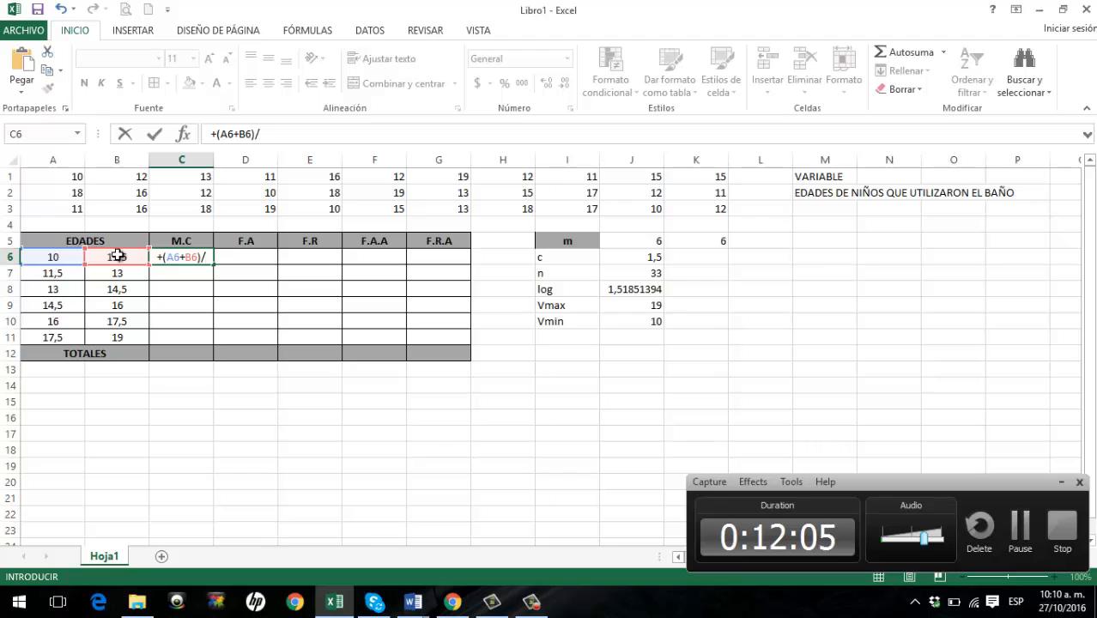
pyautogui.write('2')
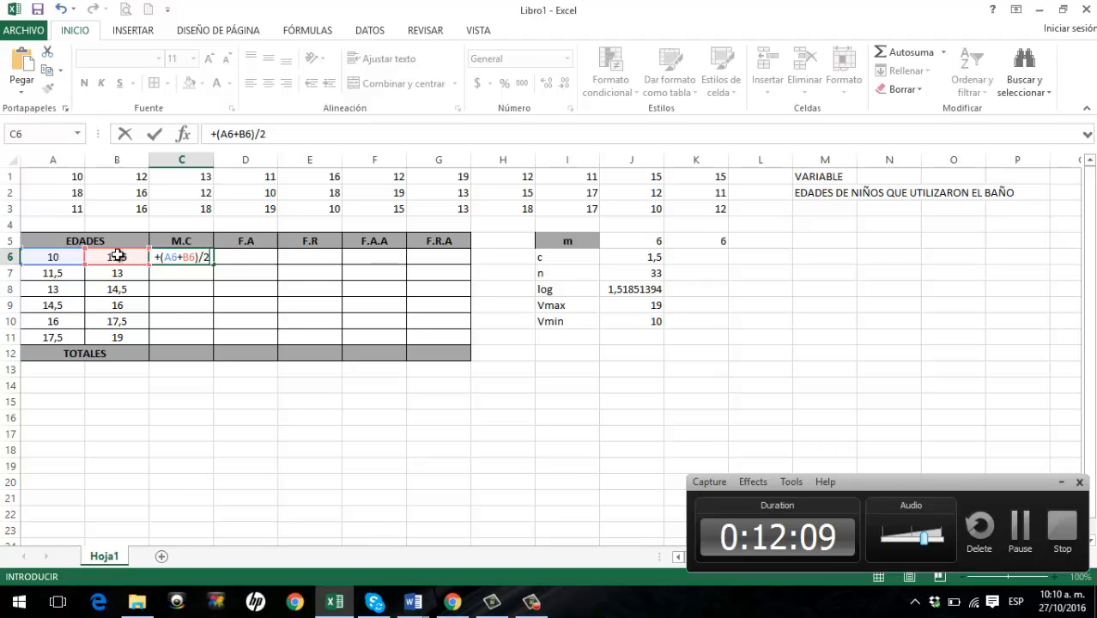
pyautogui.press('Return')
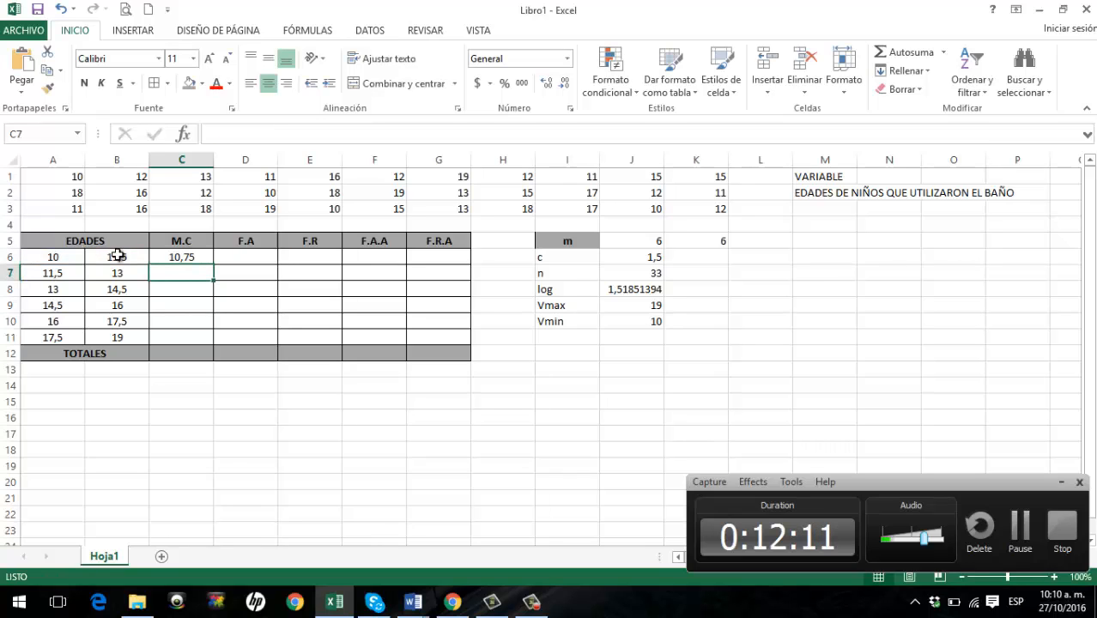
# - Fill the class mark formula from C6 down to C11
pyautogui.click(187, 257)
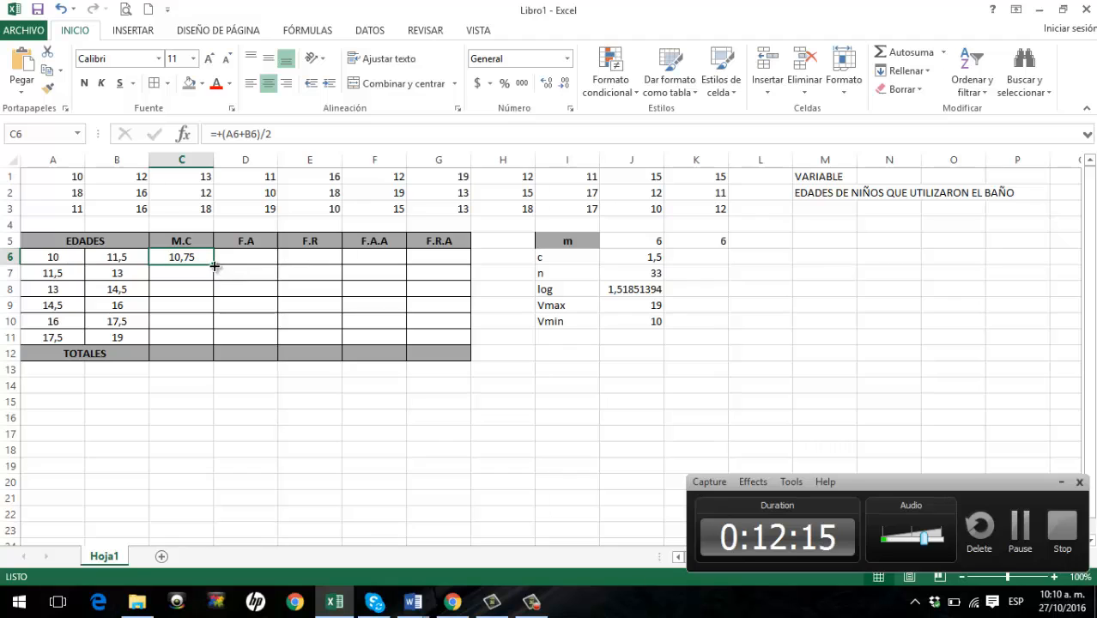
pyautogui.moveTo(215, 265); pyautogui.dragTo(212, 340)
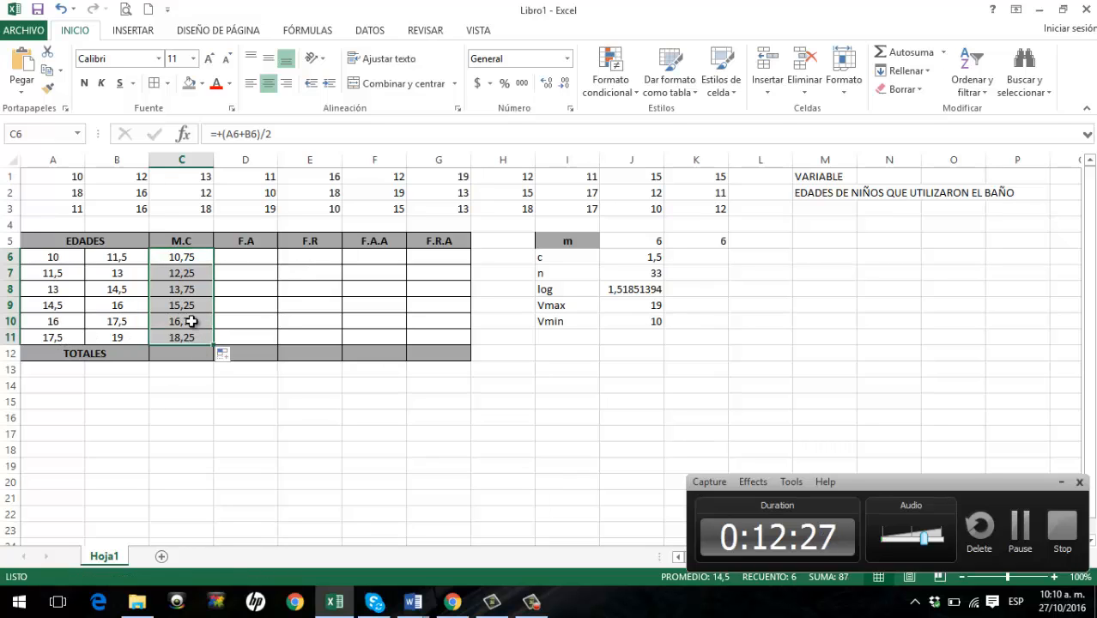
pyautogui.click(237, 284)
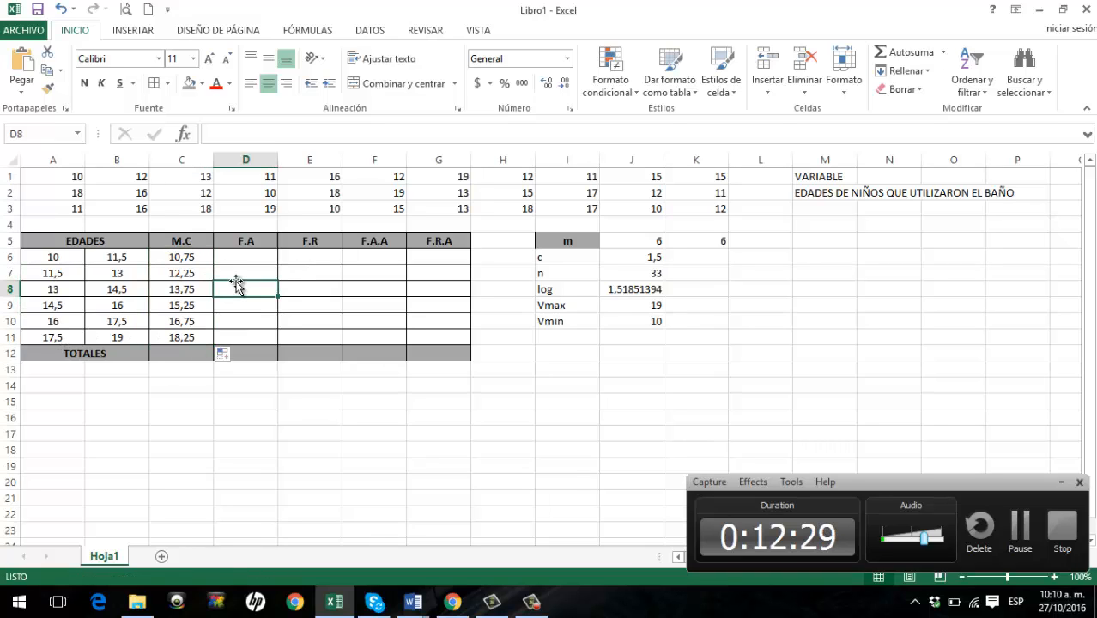
# - Insert the FRECUENCIA function from the Estadísticas category in D6, the first cell of the F.A column
pyautogui.click(258, 258)
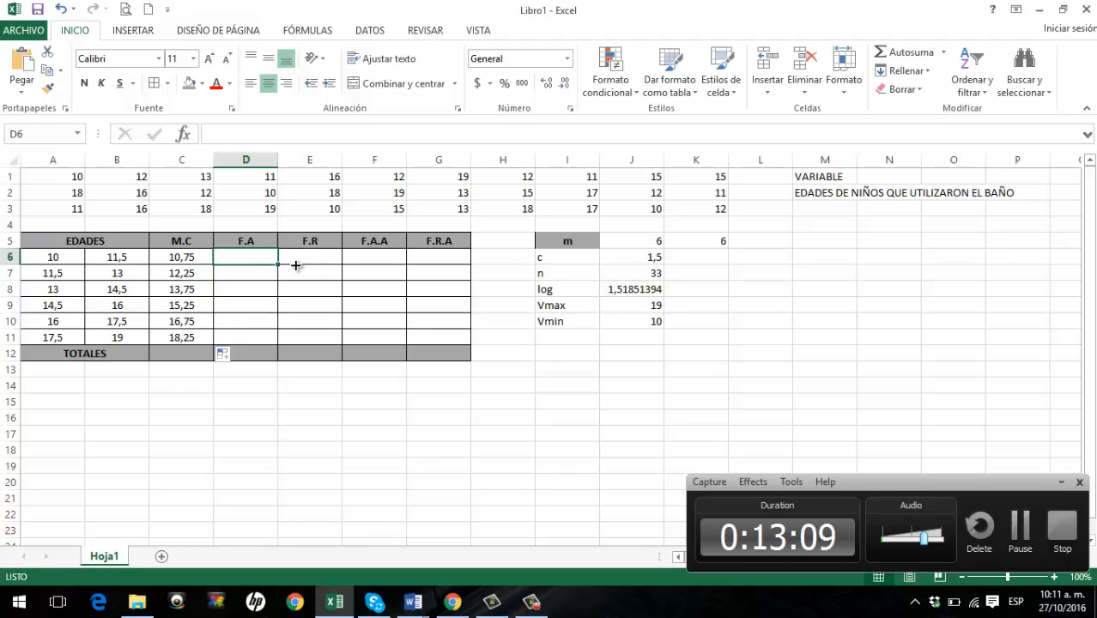
pyautogui.click(183, 134)
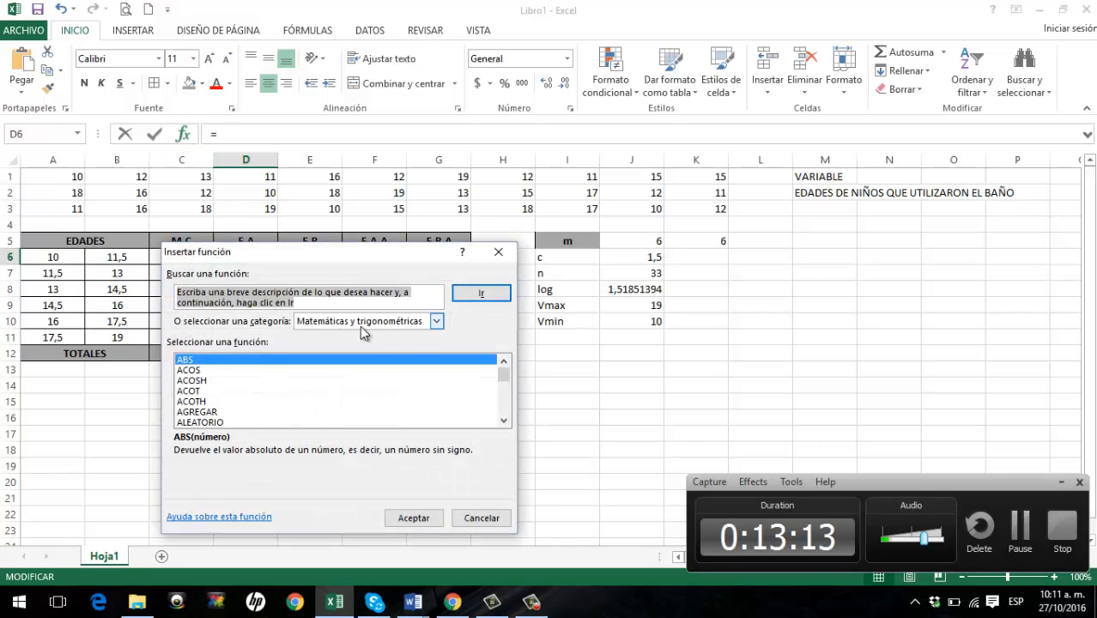
pyautogui.click(437, 321)
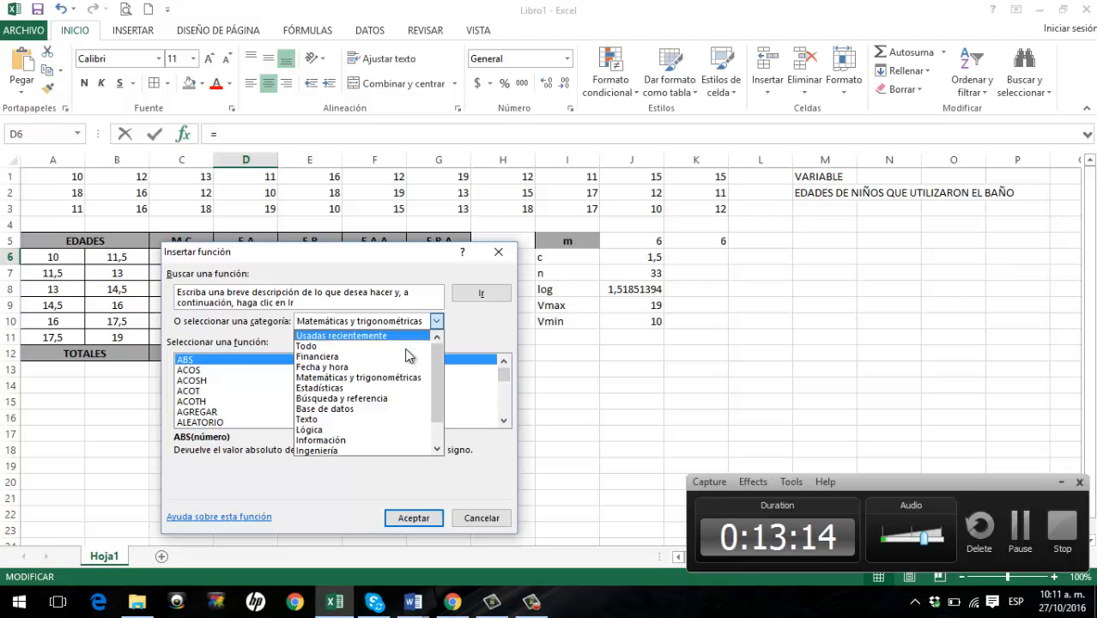
pyautogui.click(380, 389)
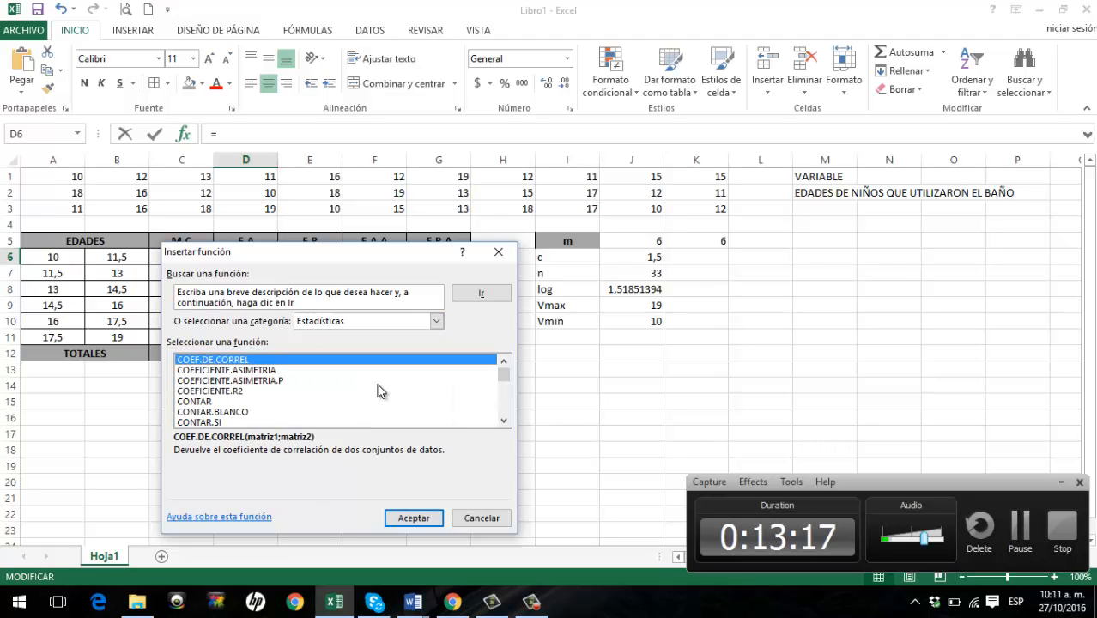
pyautogui.press('f')
pyautogui.click(504, 421)
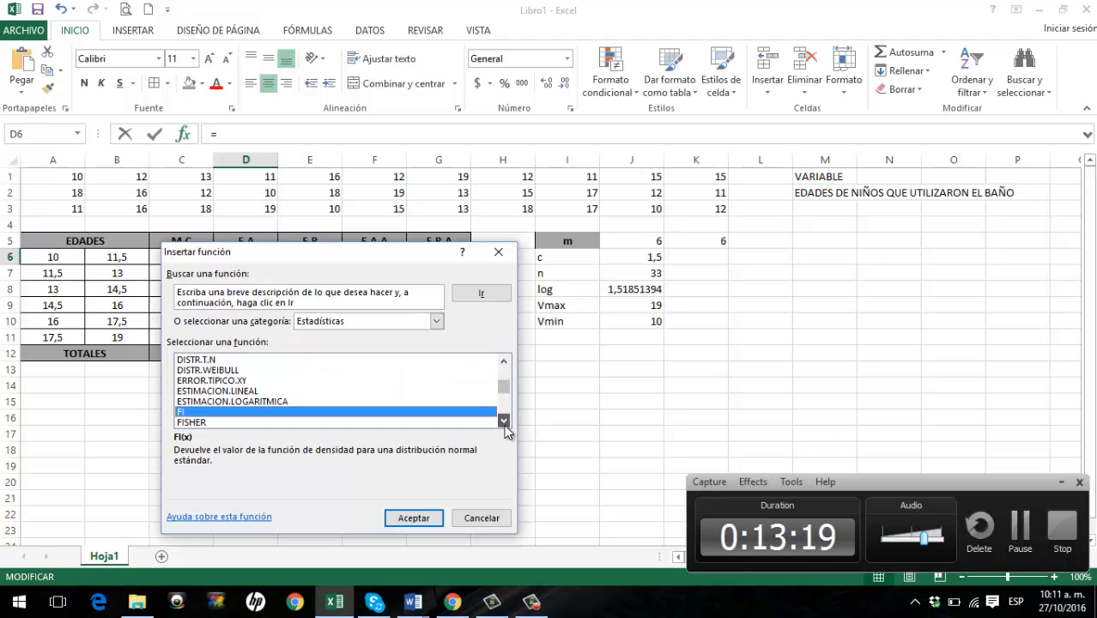
pyautogui.click(505, 420)
pyautogui.click(505, 420)
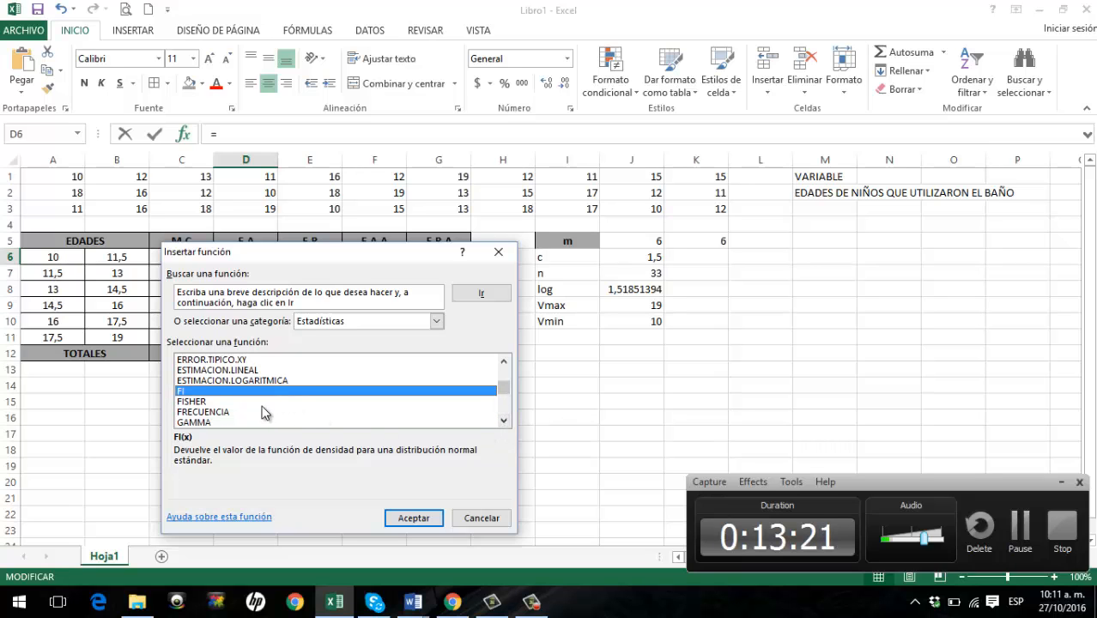
pyautogui.click(226, 413)
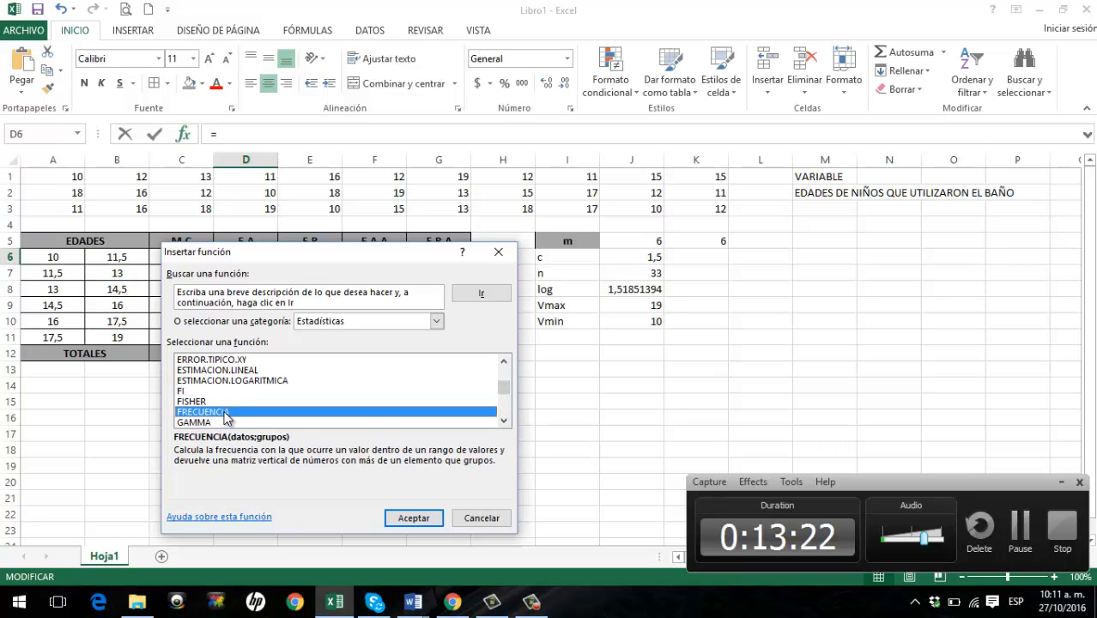
pyautogui.click(396, 518)
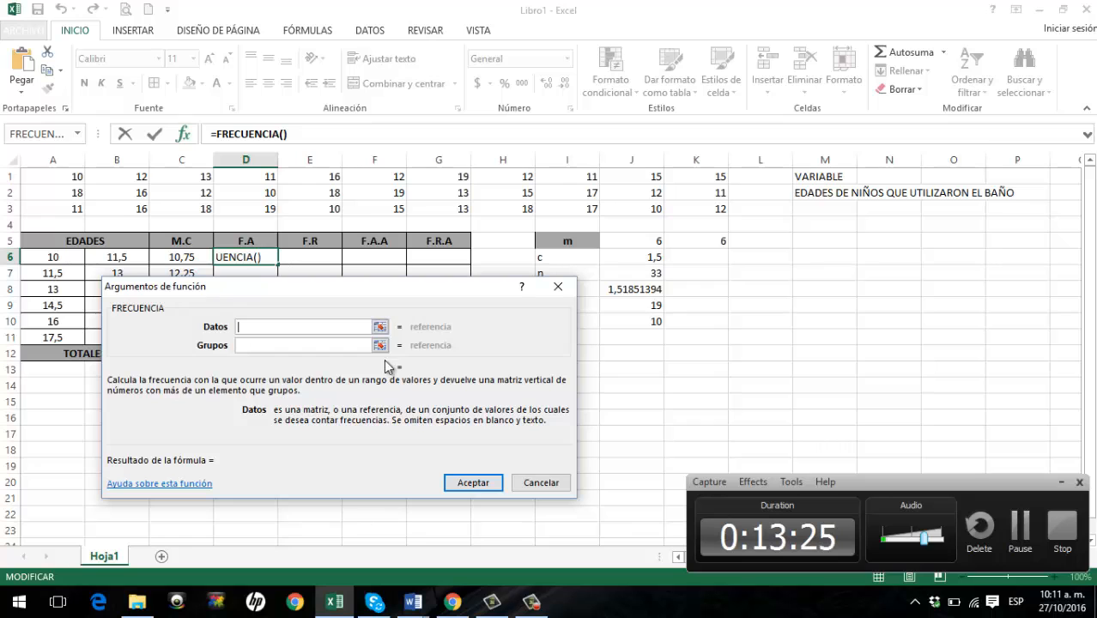
# - Set the function's Datos argument to the age data as the absolute range $A$1:$K$3
pyautogui.click(57, 174)
pyautogui.moveTo(57, 174); pyautogui.dragTo(687, 203)
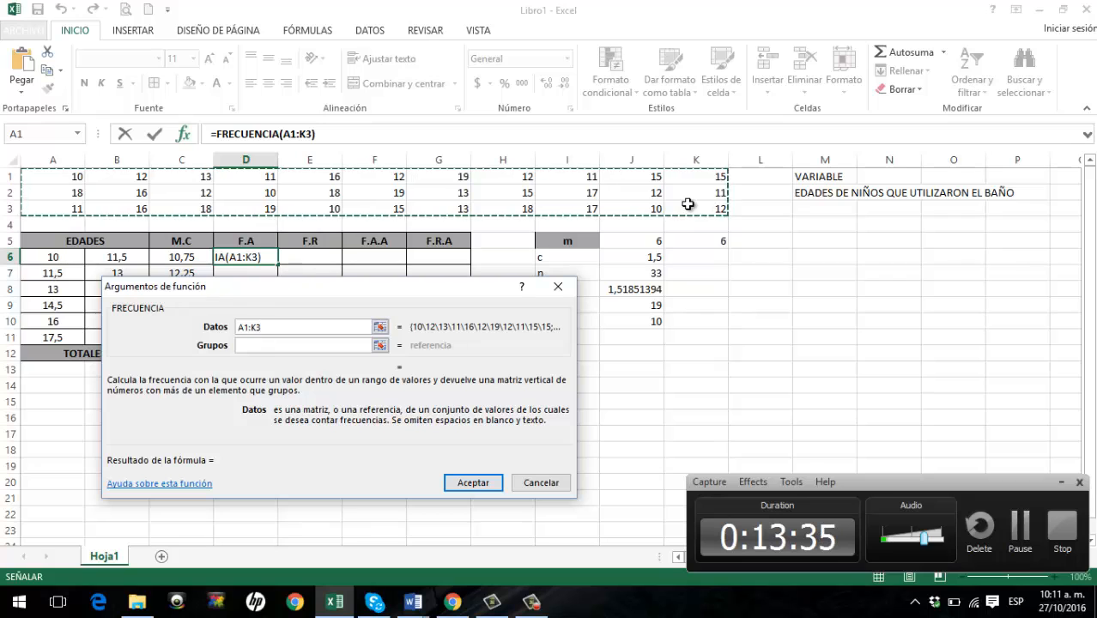
pyautogui.press('F4')
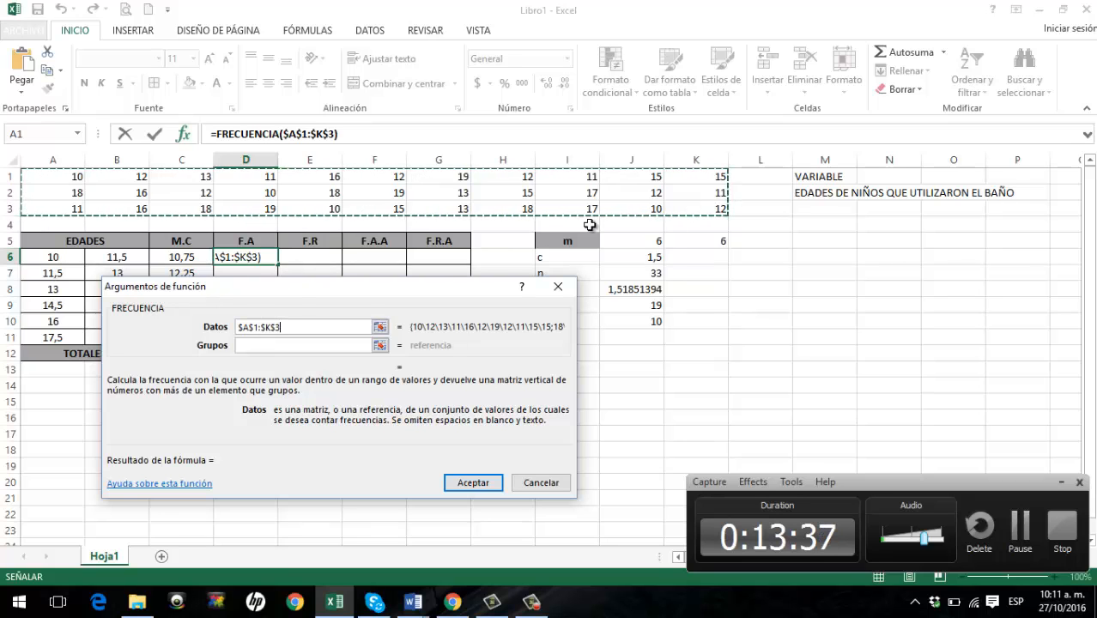
# - Set the function's Grupos argument to the upper class limits B6:B11 and accept the function
pyautogui.click(269, 345)
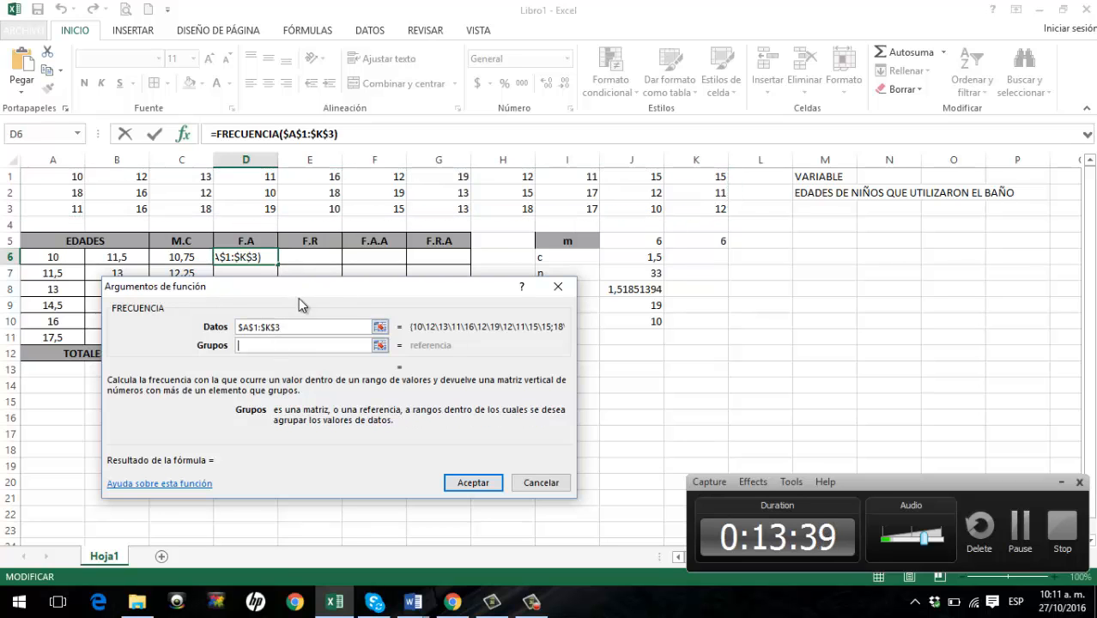
pyautogui.moveTo(292, 296); pyautogui.dragTo(685, 244)
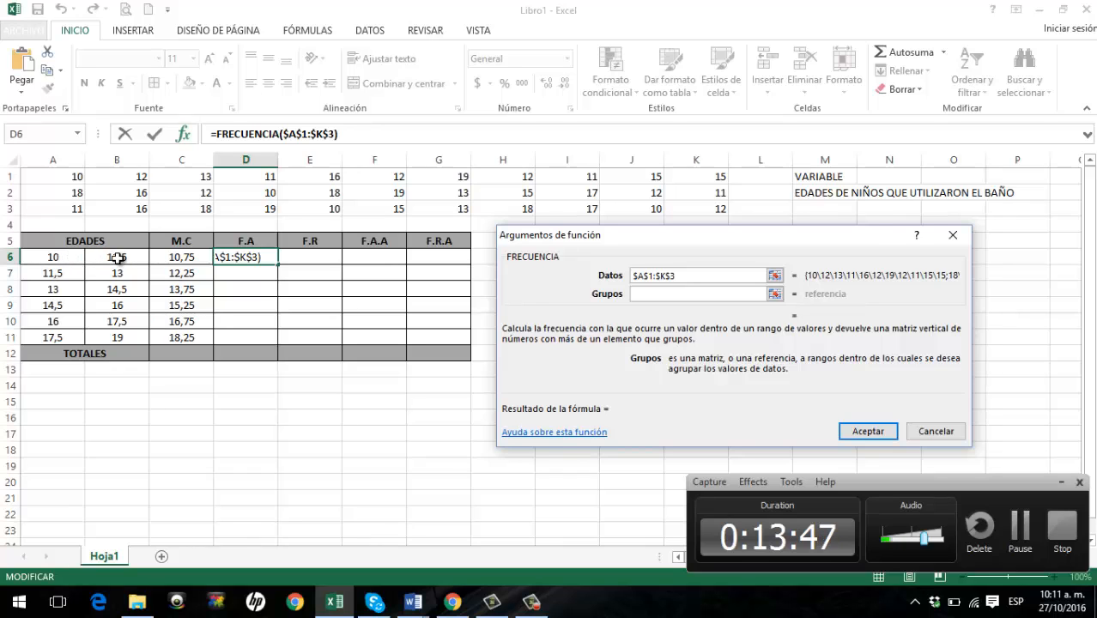
pyautogui.moveTo(116, 259); pyautogui.dragTo(117, 339)
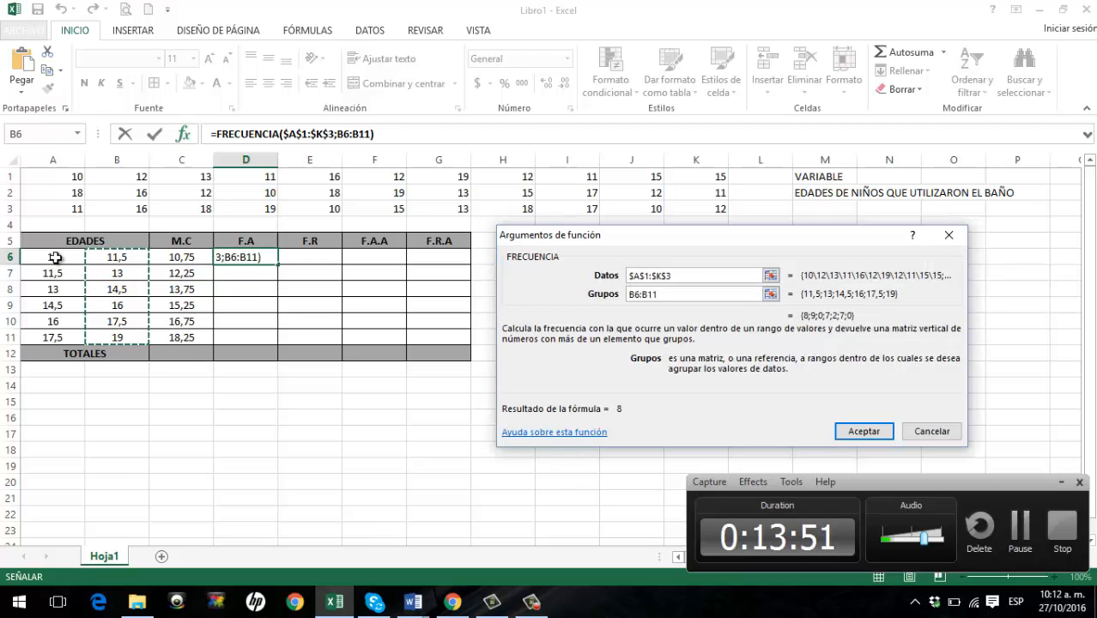
pyautogui.moveTo(53, 257); pyautogui.dragTo(47, 338)
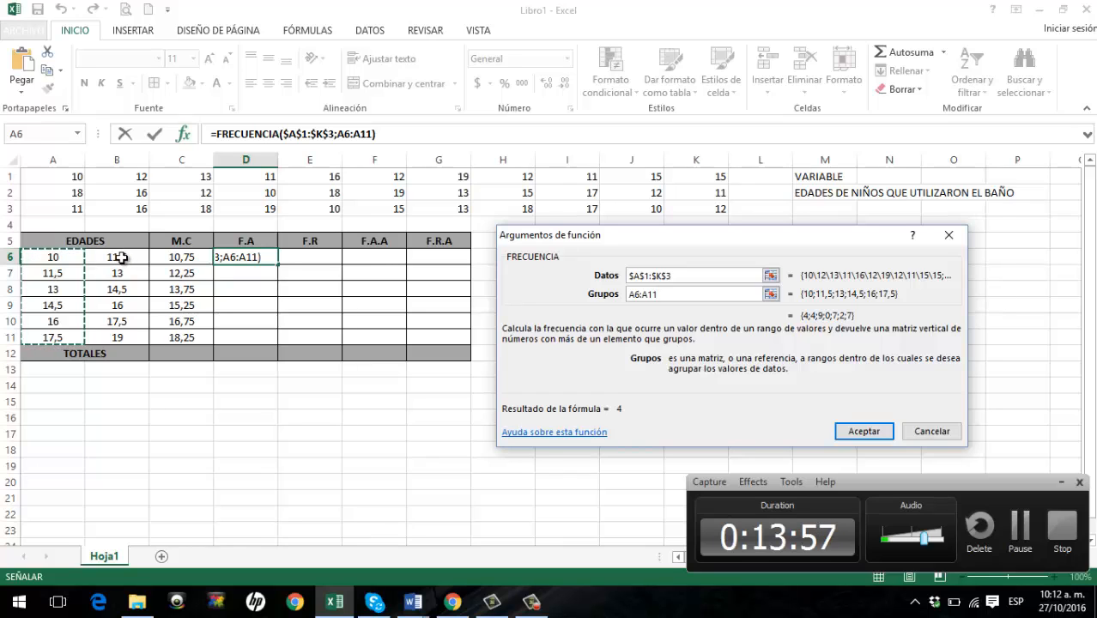
pyautogui.moveTo(122, 258); pyautogui.dragTo(119, 336)
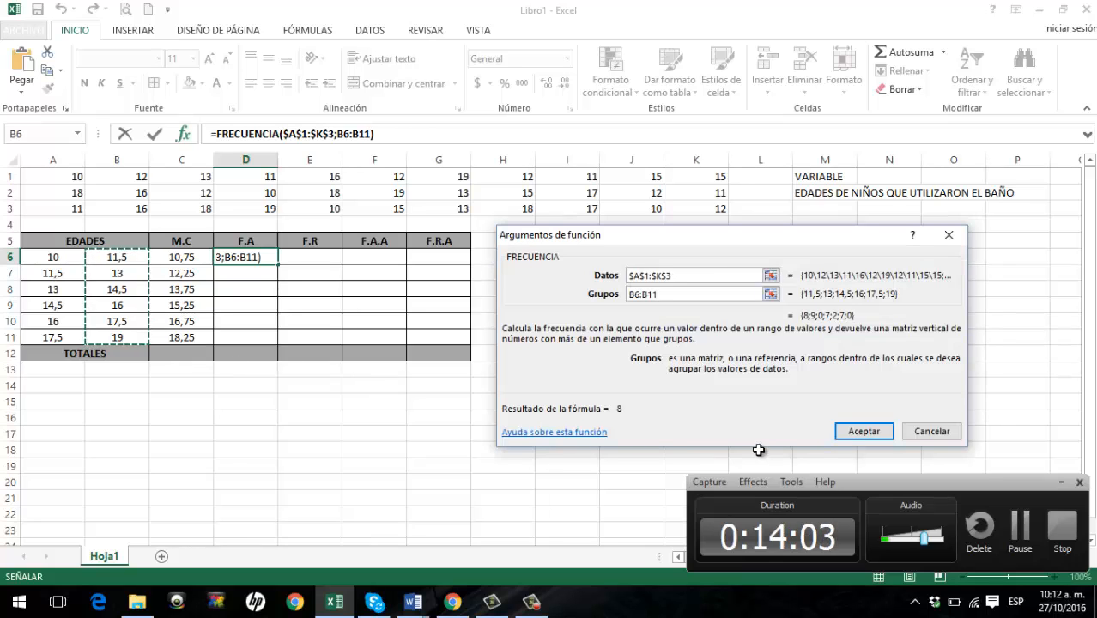
pyautogui.click(863, 431)
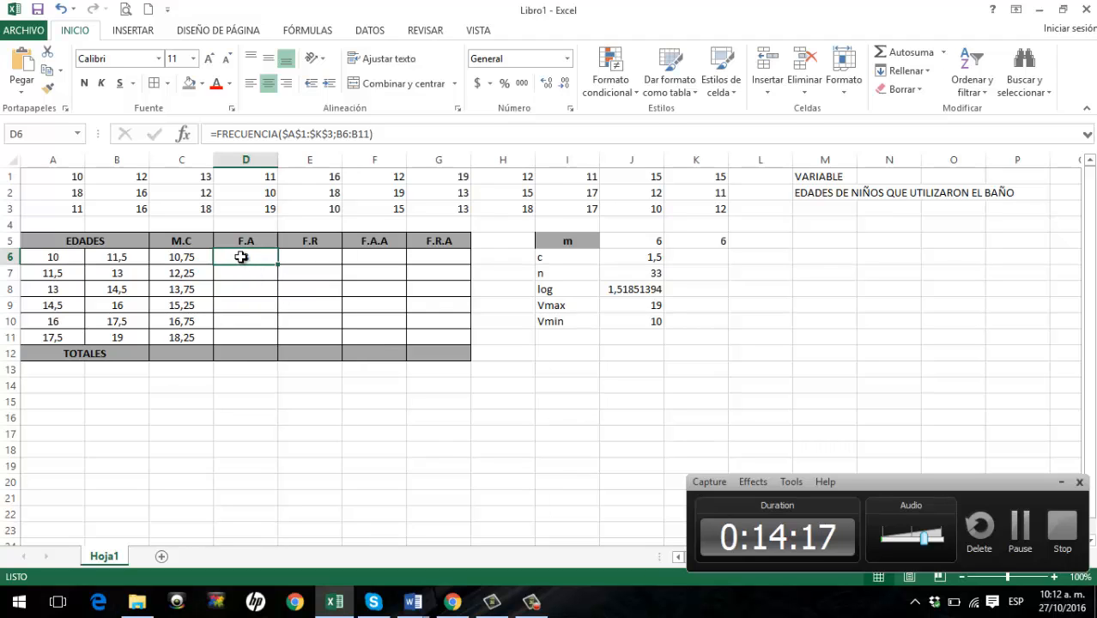
# - Enter the FRECUENCIA formula as an array formula across D6:D11 to obtain every class's absolute frequency
pyautogui.moveTo(241, 257); pyautogui.dragTo(238, 334)
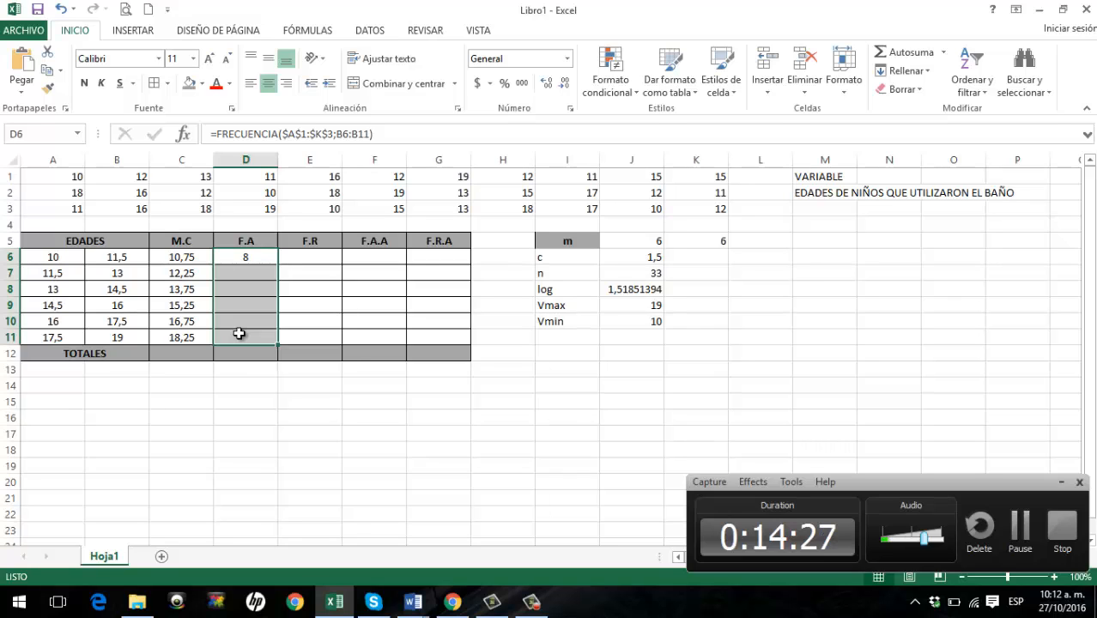
pyautogui.press('F2')
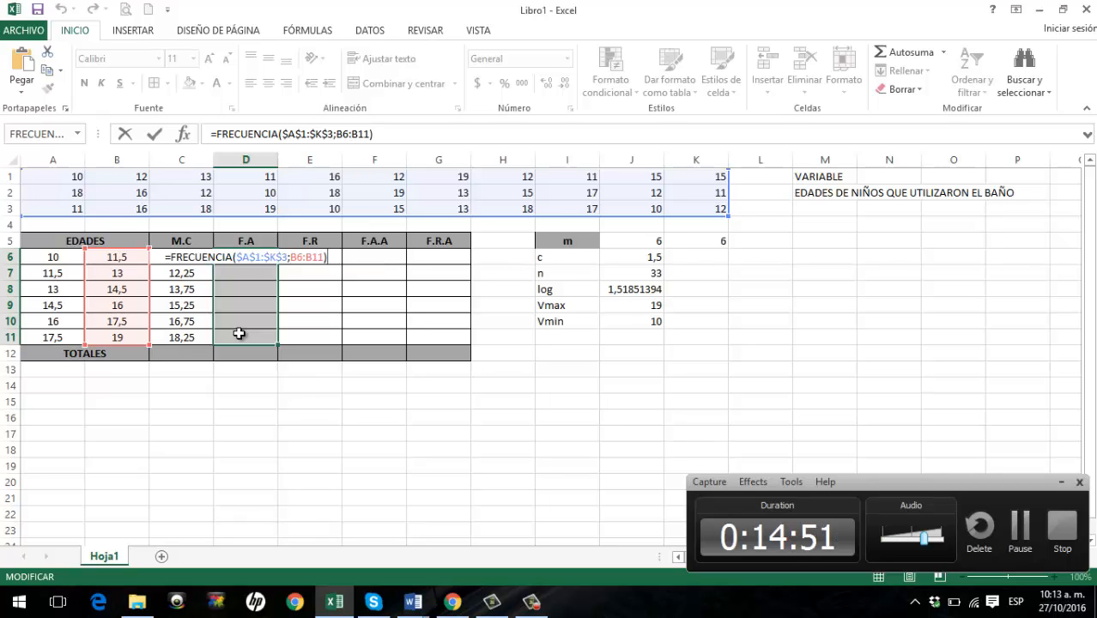
pyautogui.hotkey('ctrl', 'shift', 'Return')
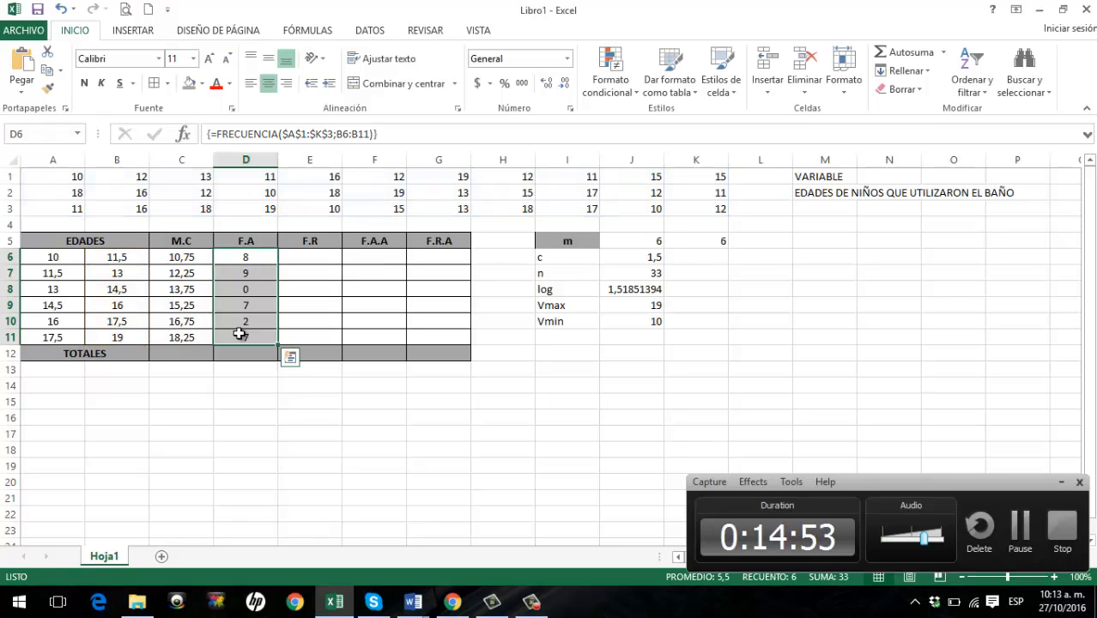
pyautogui.click(303, 300)
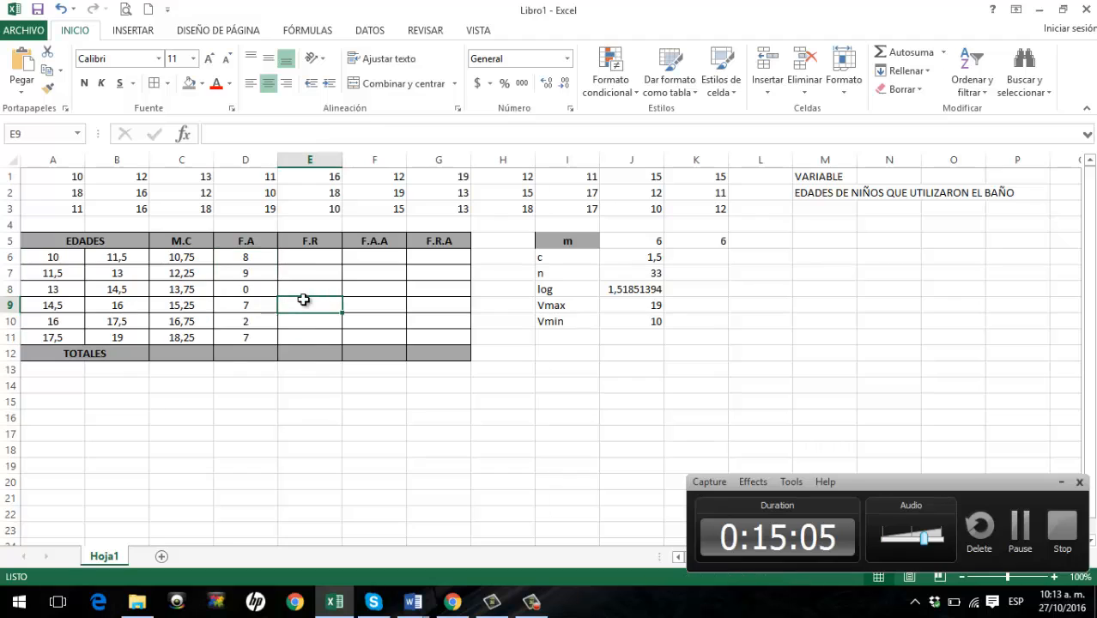
# - Total the absolute frequencies D6:D11 in D12 with SUMA and compare the total with n
pyautogui.click(245, 349)
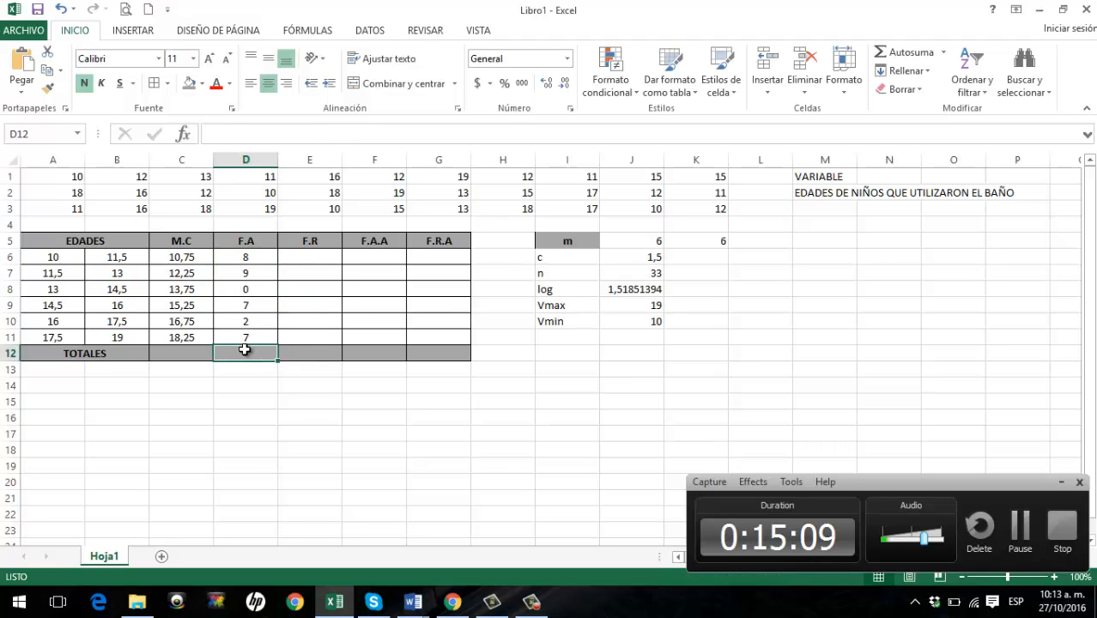
pyautogui.click(907, 53)
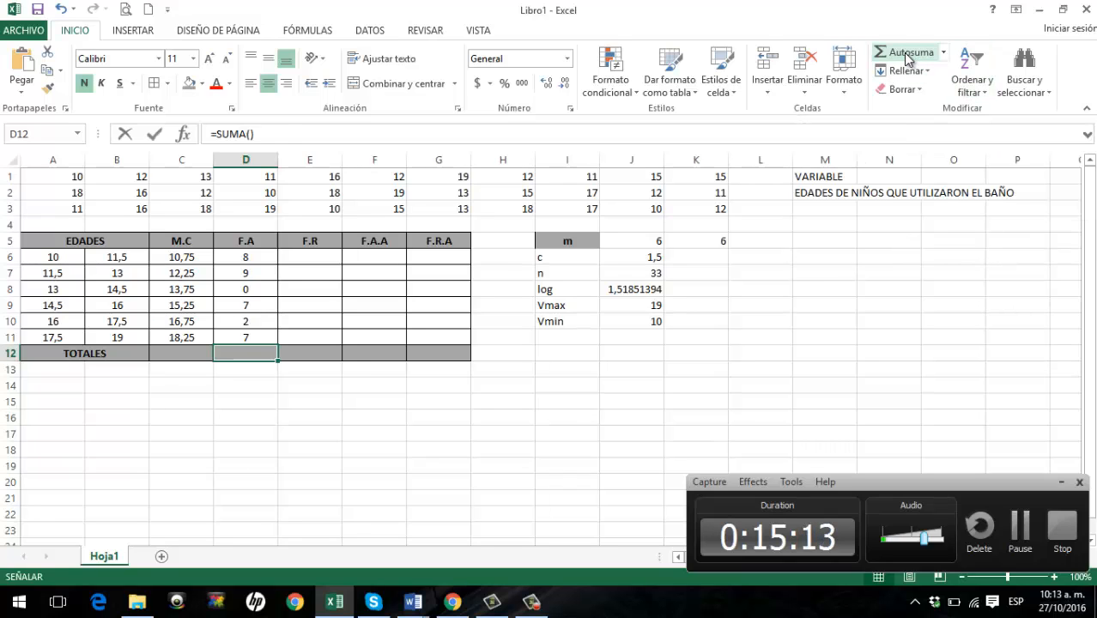
pyautogui.press('Return')
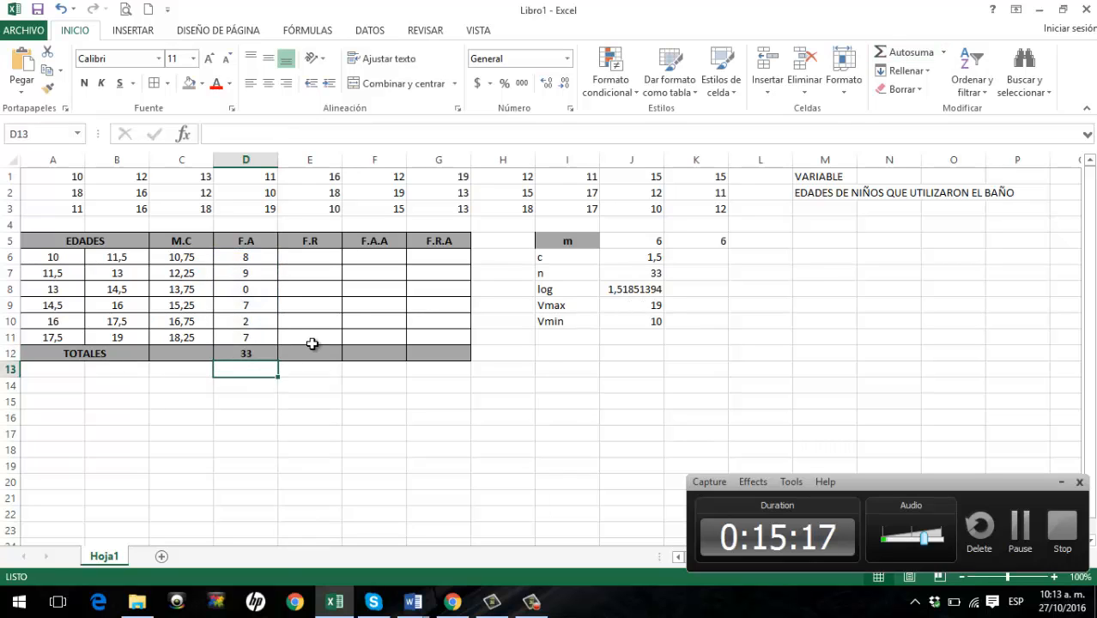
pyautogui.click(648, 275)
pyautogui.click(247, 360)
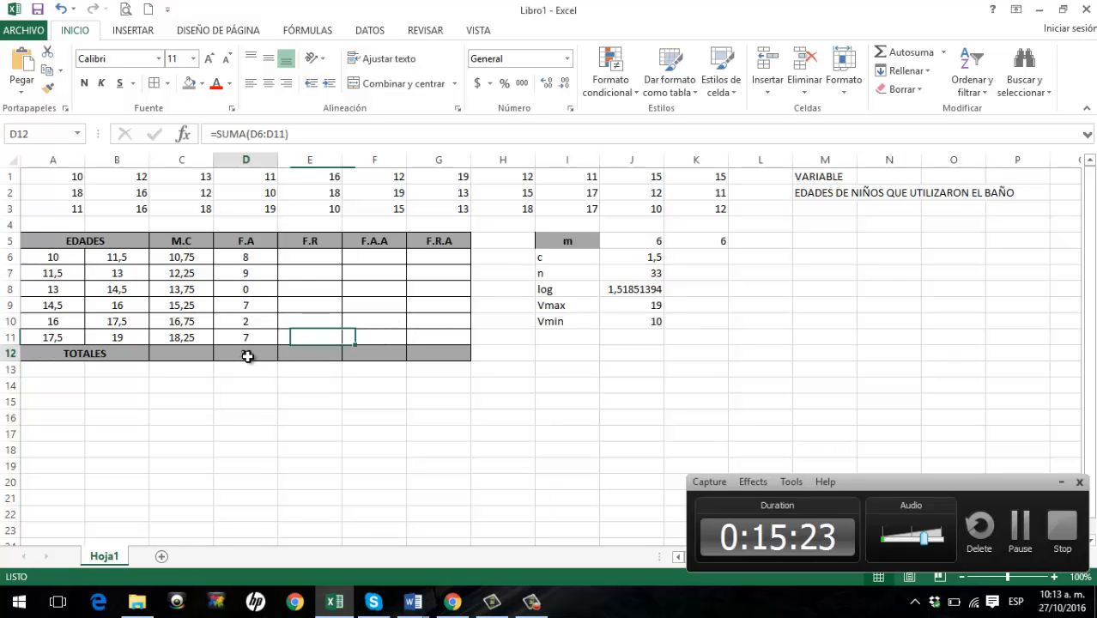
pyautogui.click(326, 258)
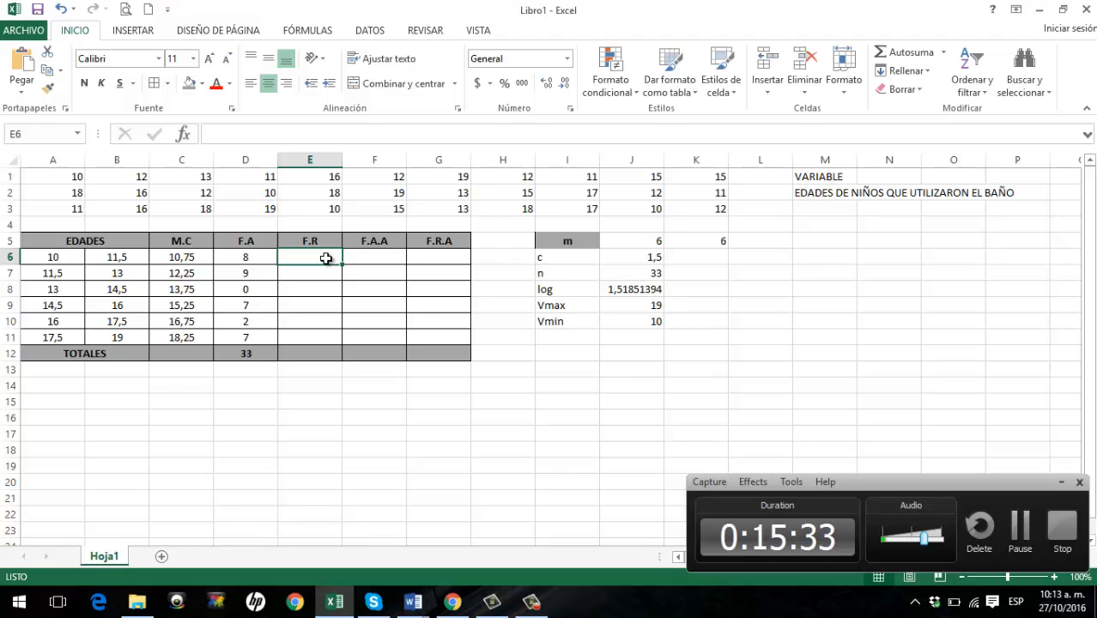
pyautogui.write('+')
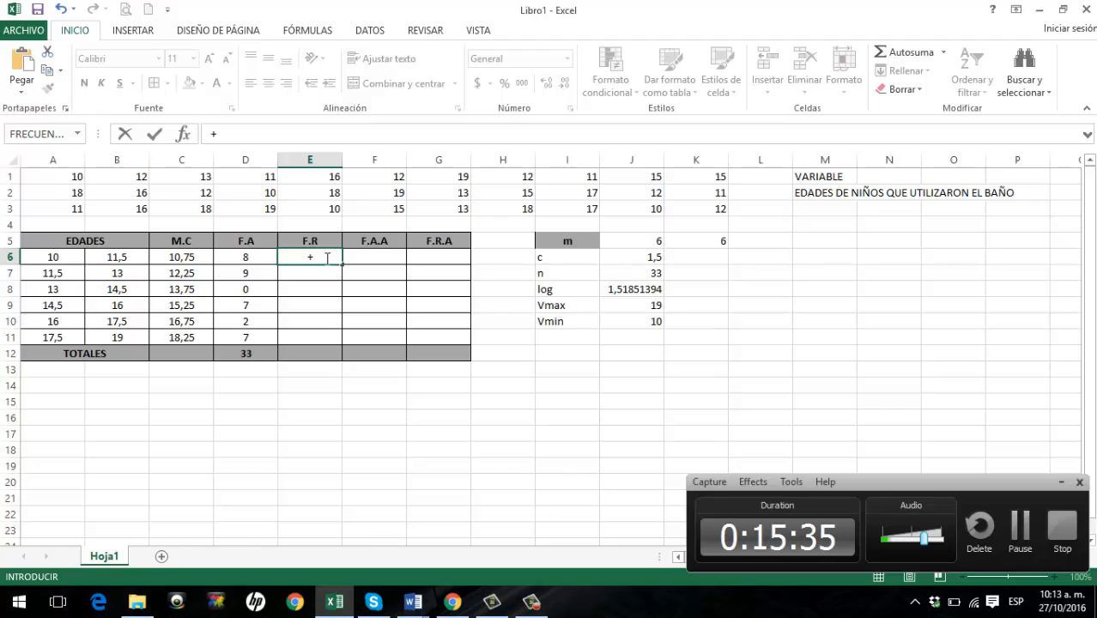
pyautogui.click(236, 256)
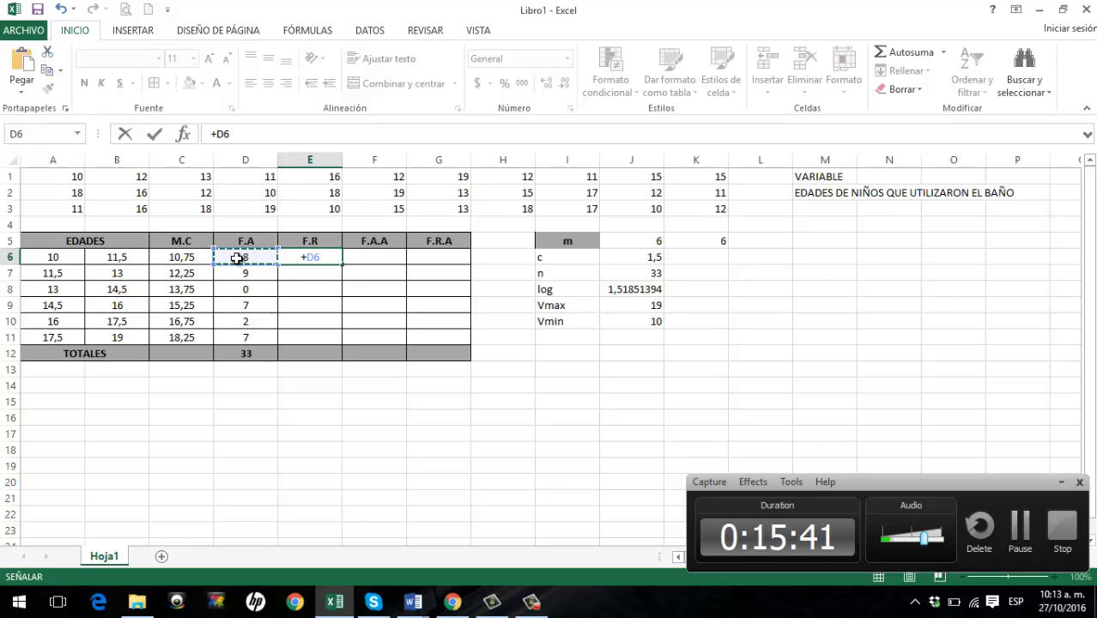
pyautogui.write('/')
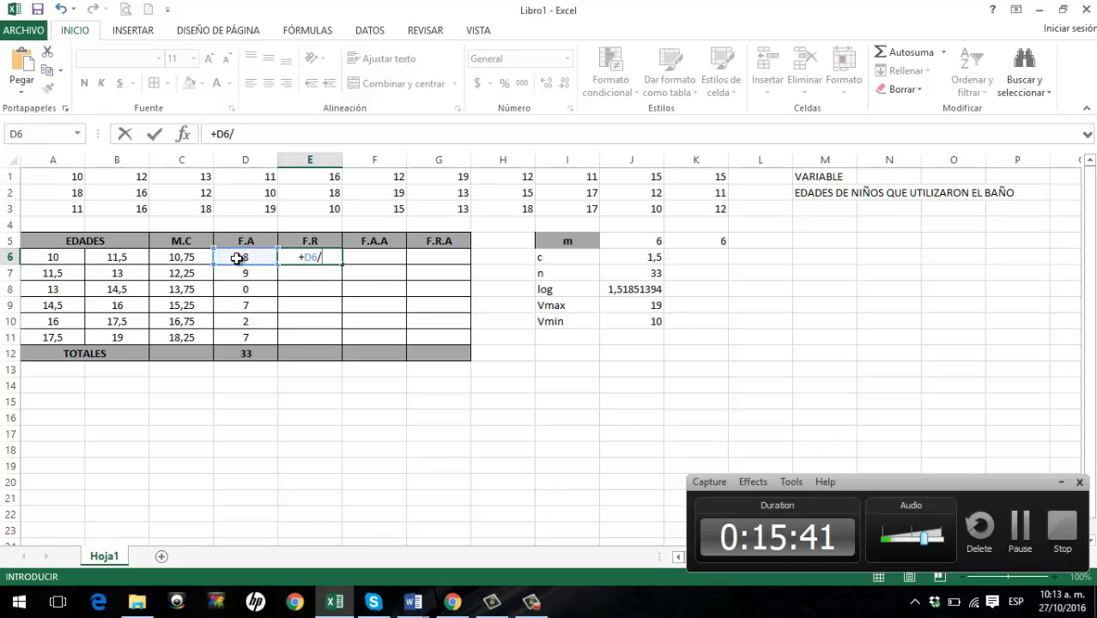
pyautogui.click(250, 353)
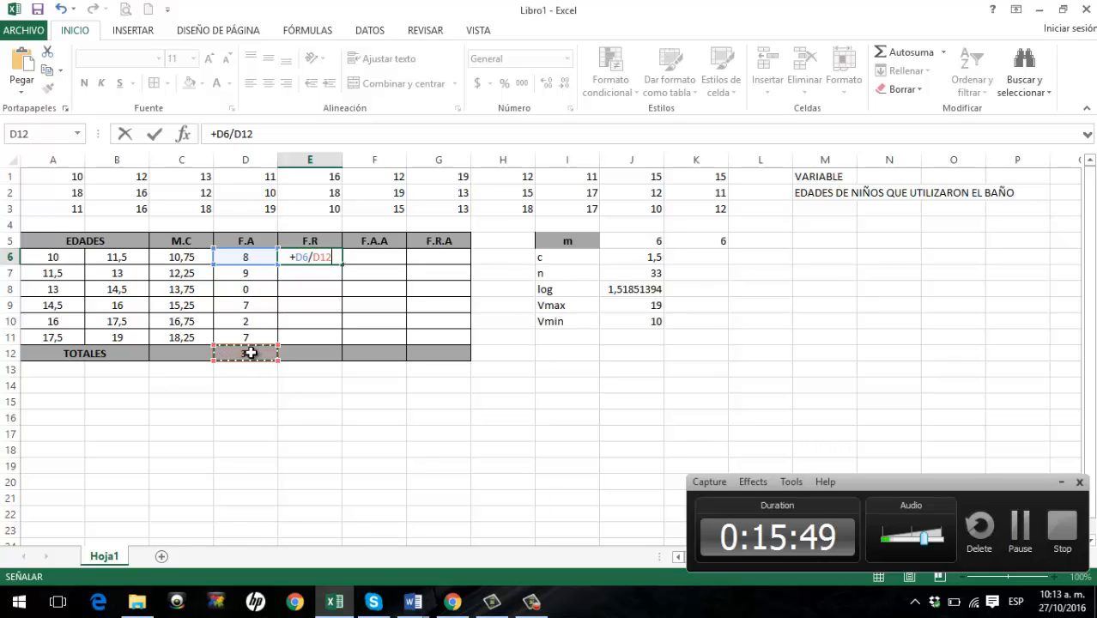
pyautogui.hotkey('alt', 'F4')
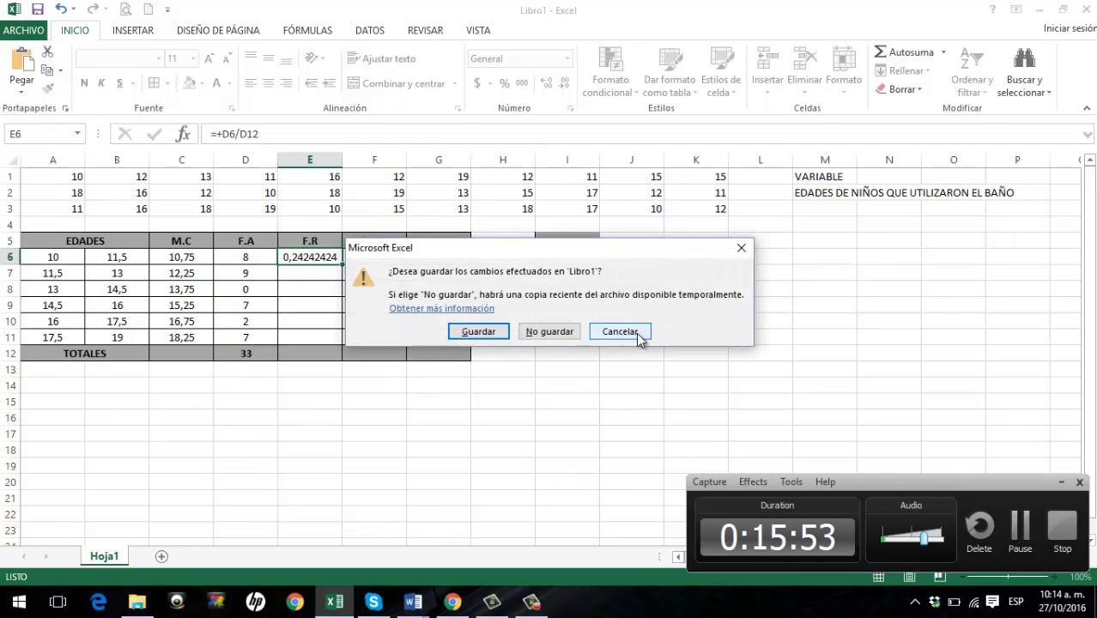
pyautogui.click(634, 333)
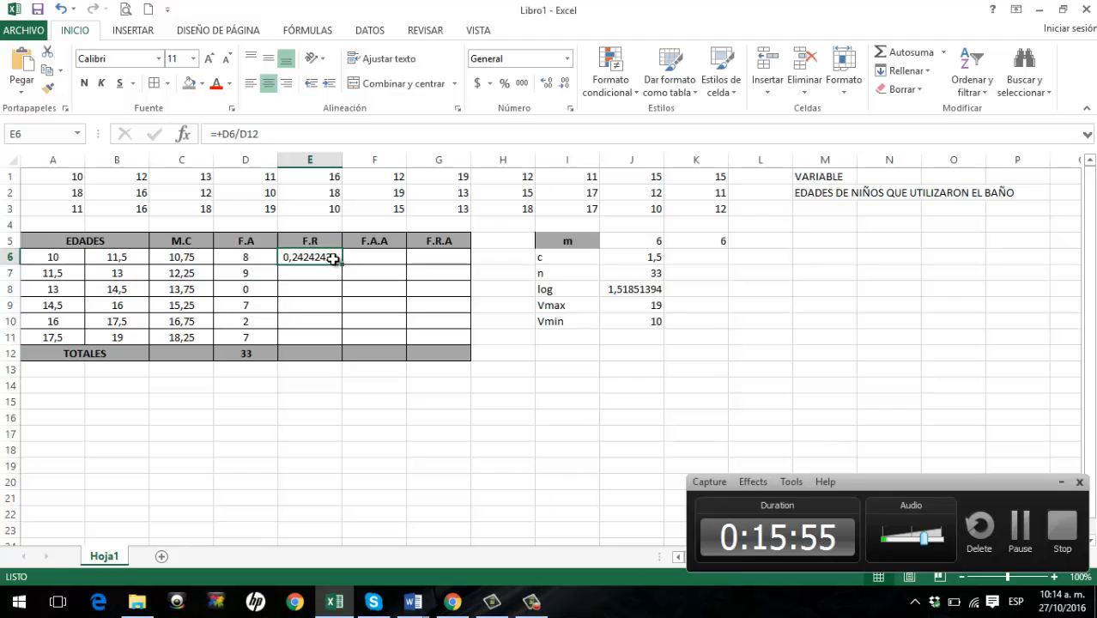
pyautogui.press('Delete')
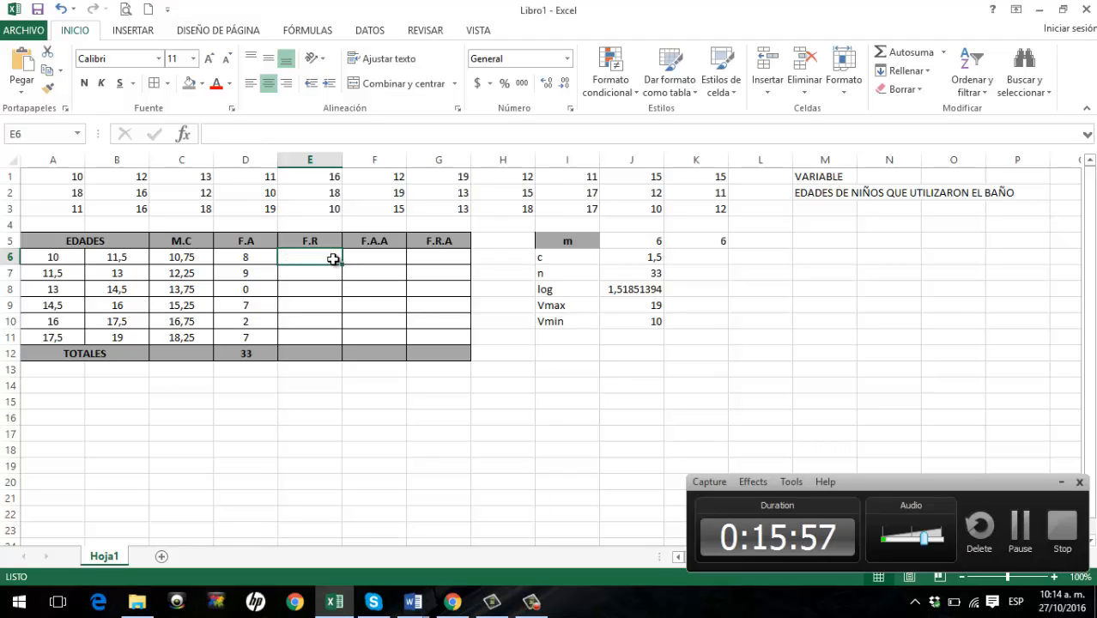
# - Enter the first class's relative frequency in E6 as the percentage formula +D6/$D$12*100
pyautogui.write('+')
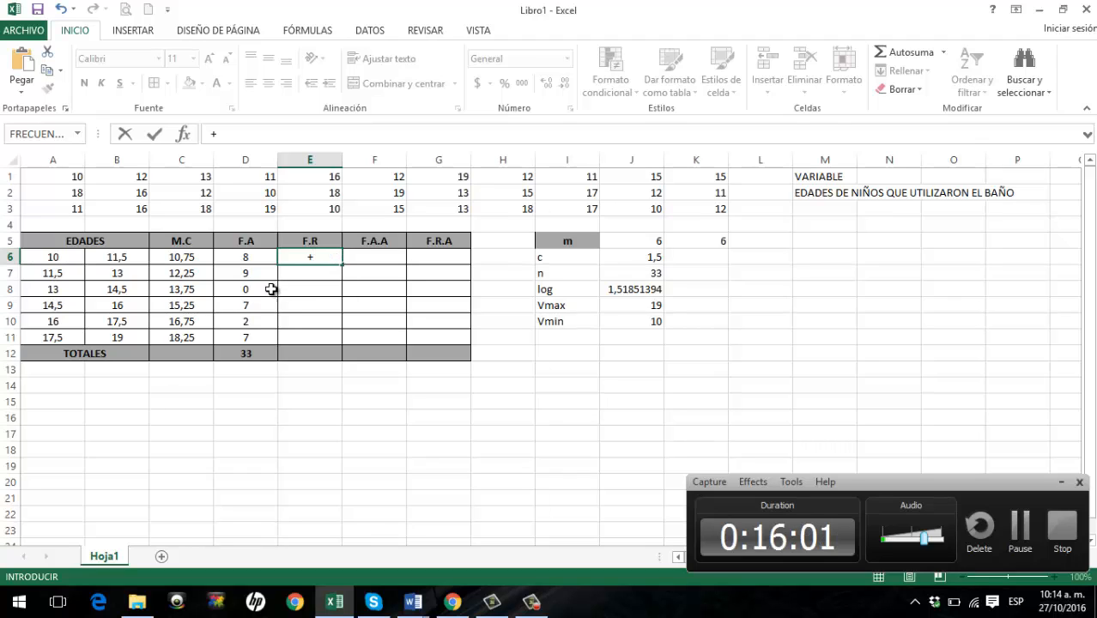
pyautogui.click(248, 257)
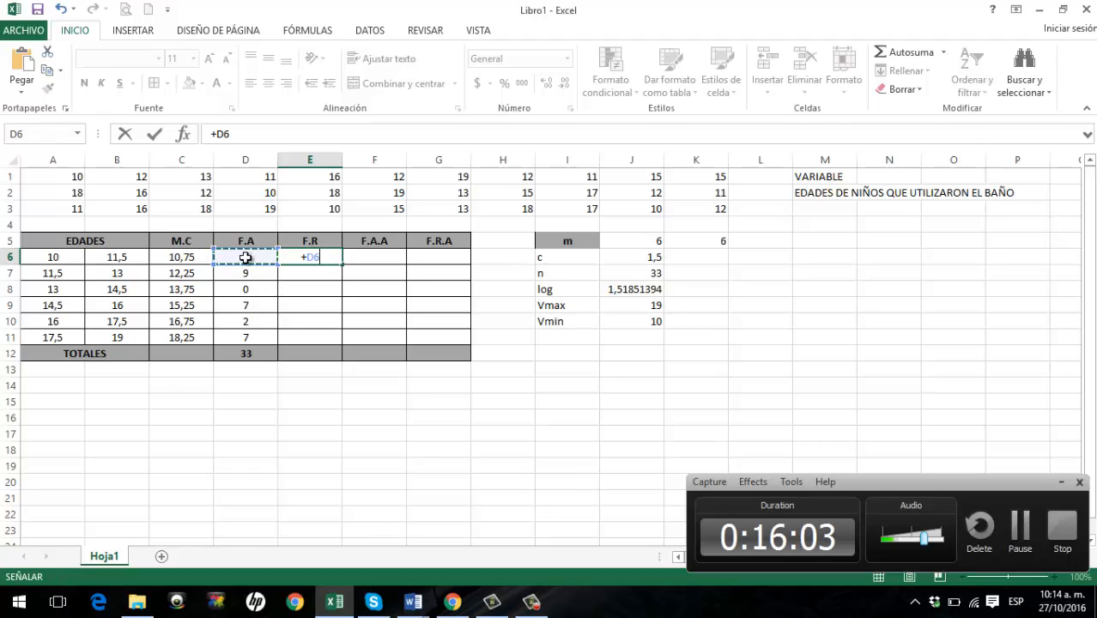
pyautogui.write('/')
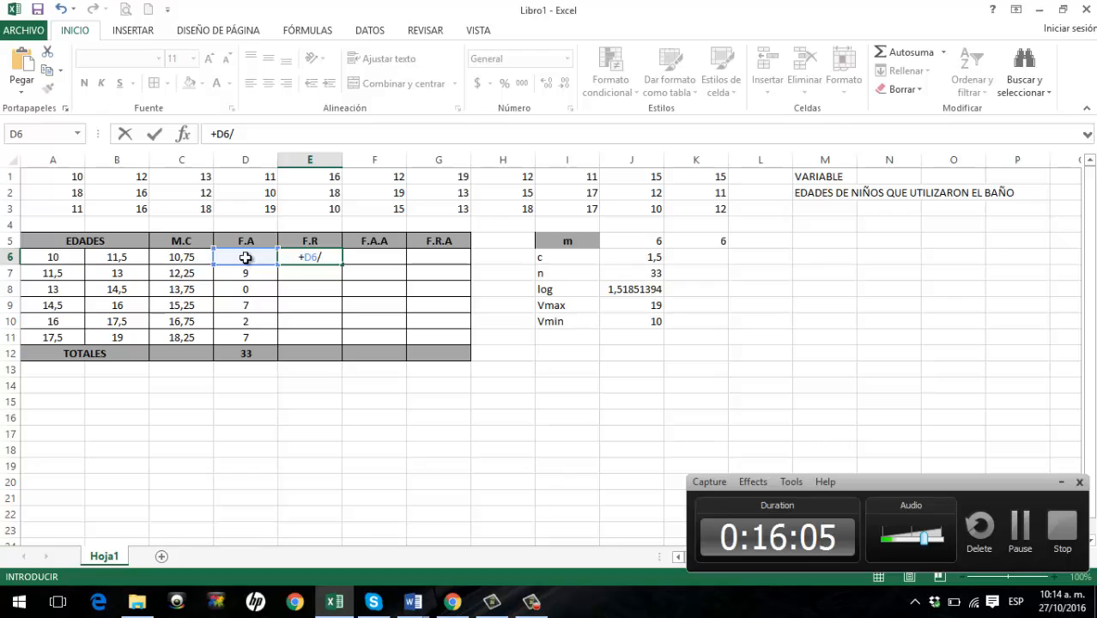
pyautogui.click(244, 353)
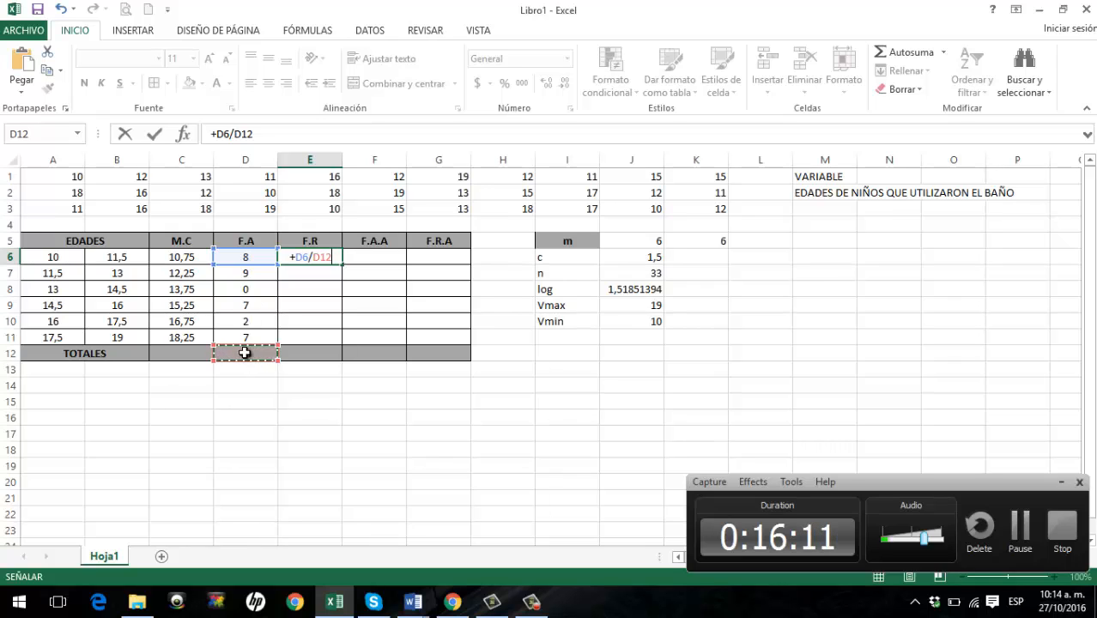
pyautogui.press('F4')
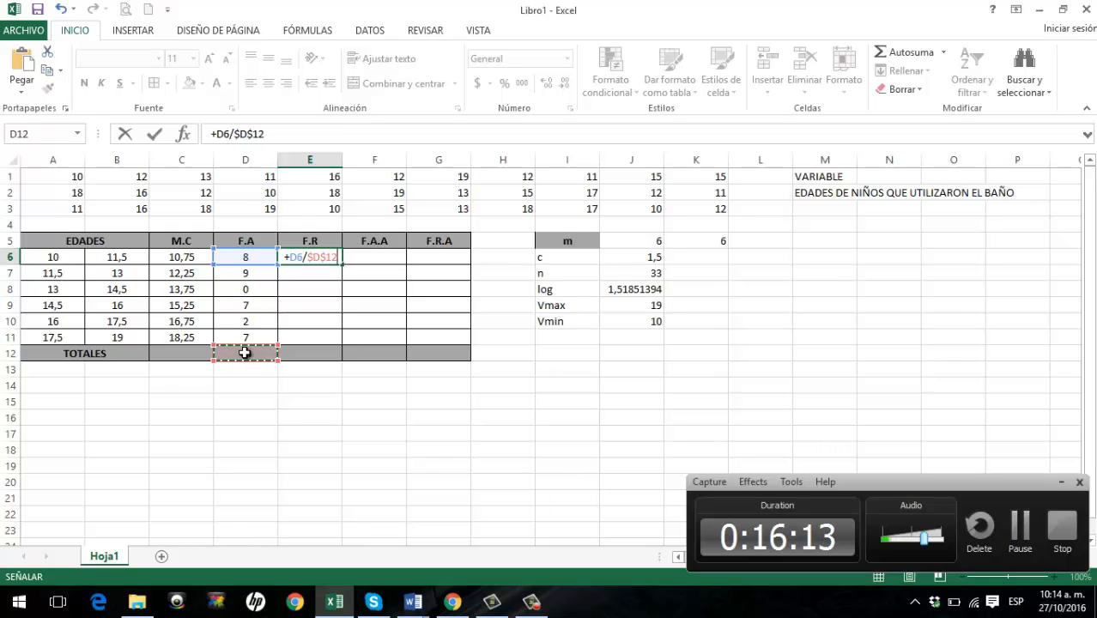
pyautogui.write('*100')
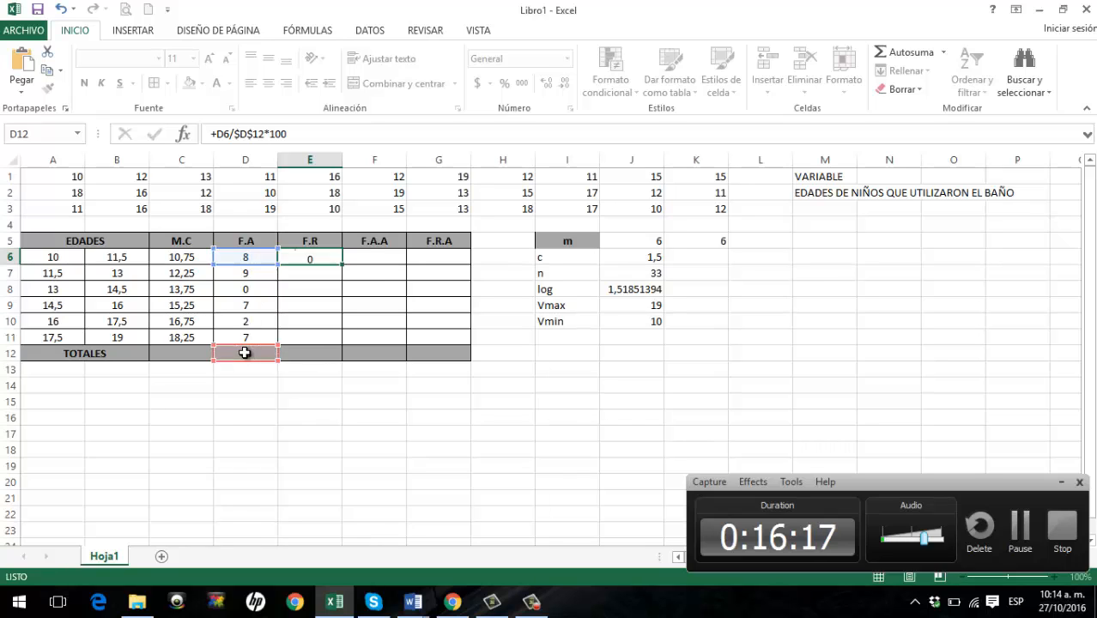
pyautogui.press('Return')
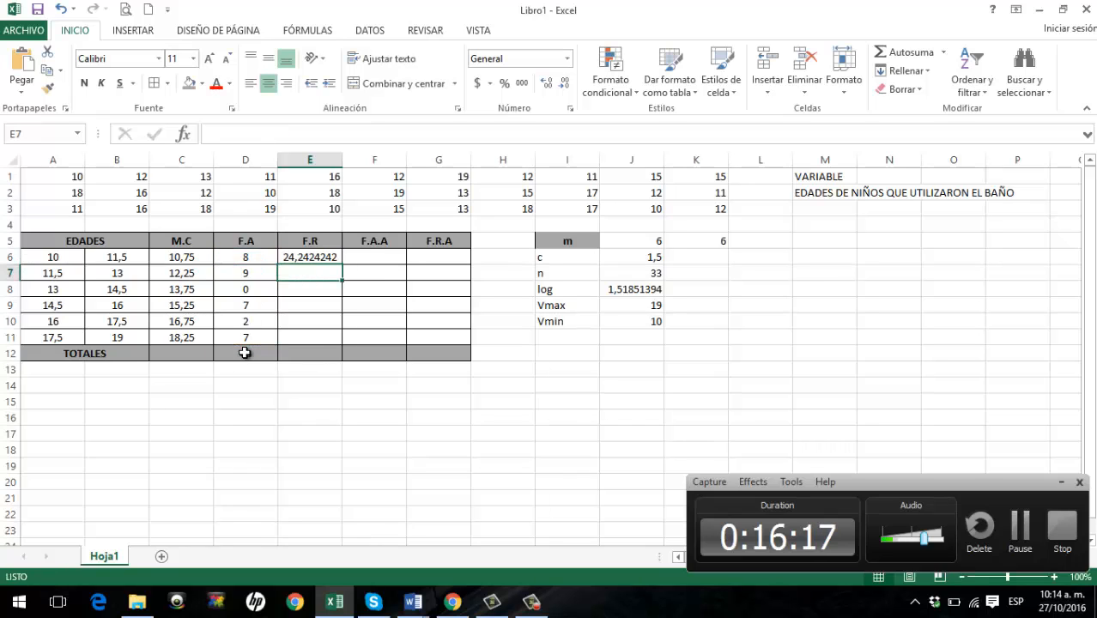
# - Reduce E6 to one decimal place and fill its formula down through E11
pyautogui.click(307, 256)
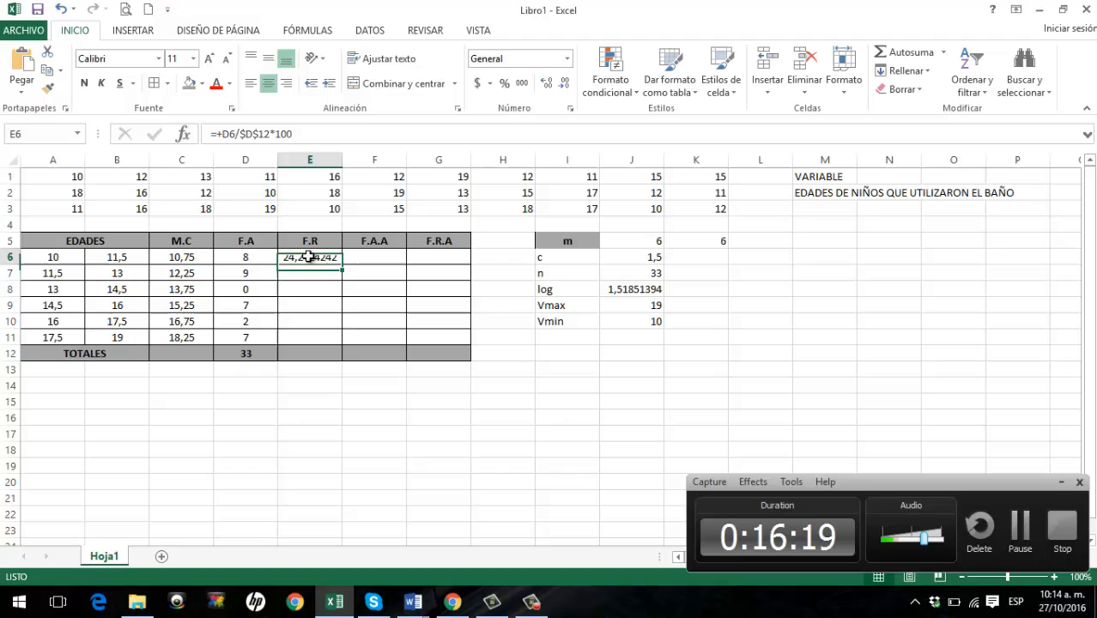
pyautogui.click(567, 83)
pyautogui.click(567, 84)
pyautogui.click(567, 83)
pyautogui.click(567, 84)
pyautogui.click(567, 83)
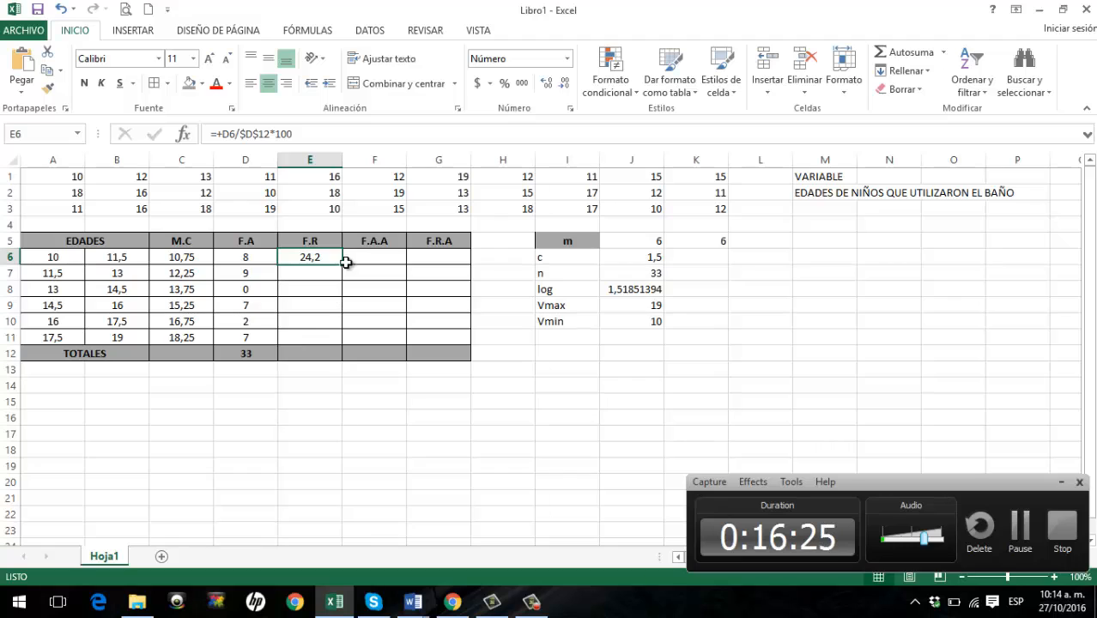
pyautogui.moveTo(343, 266); pyautogui.dragTo(331, 340)
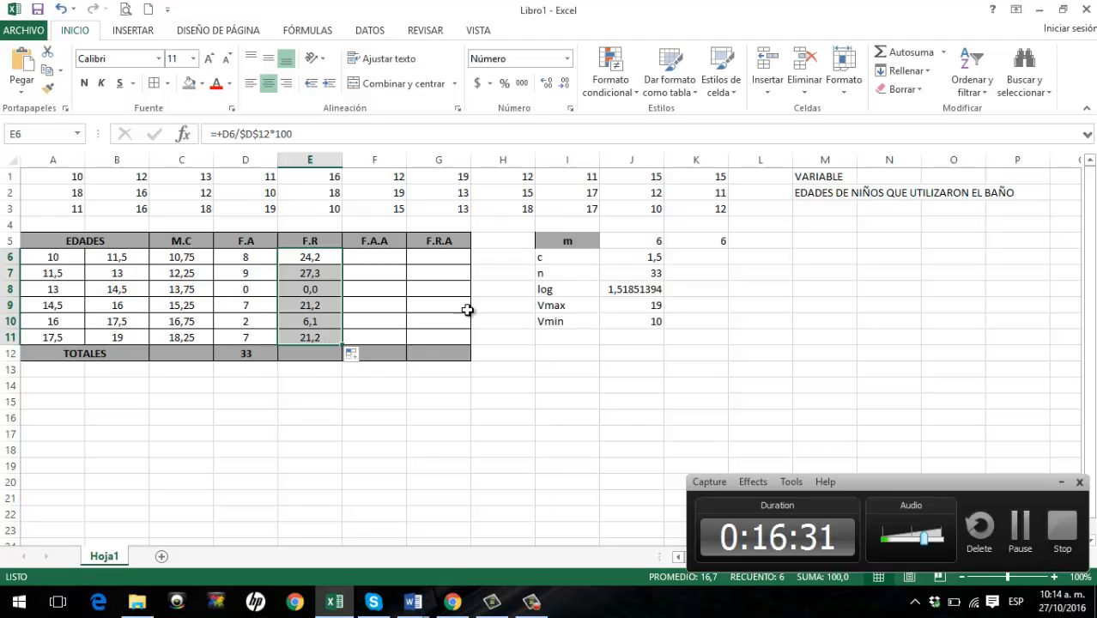
# - Enter the first cumulative absolute frequency in F6 with the formula +D6
pyautogui.click(378, 260)
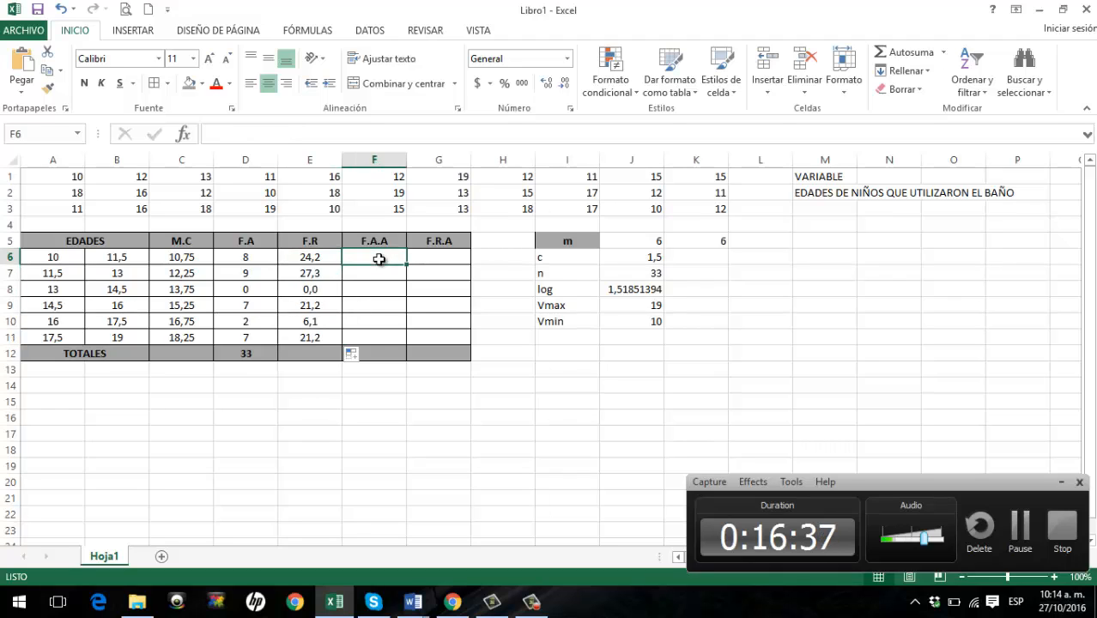
pyautogui.write('+')
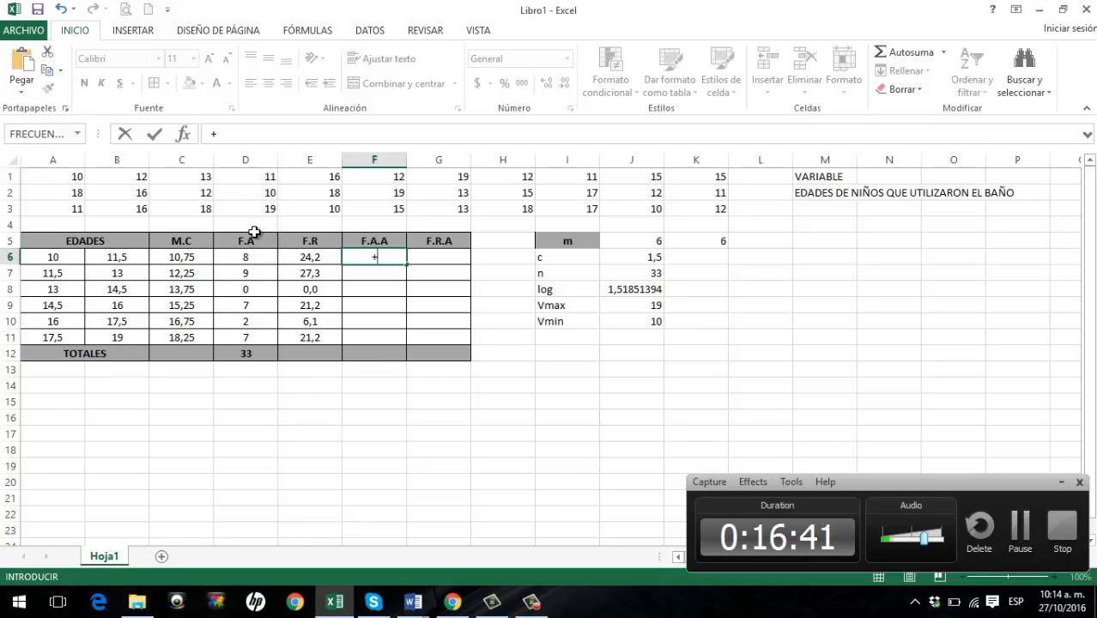
pyautogui.click(255, 256)
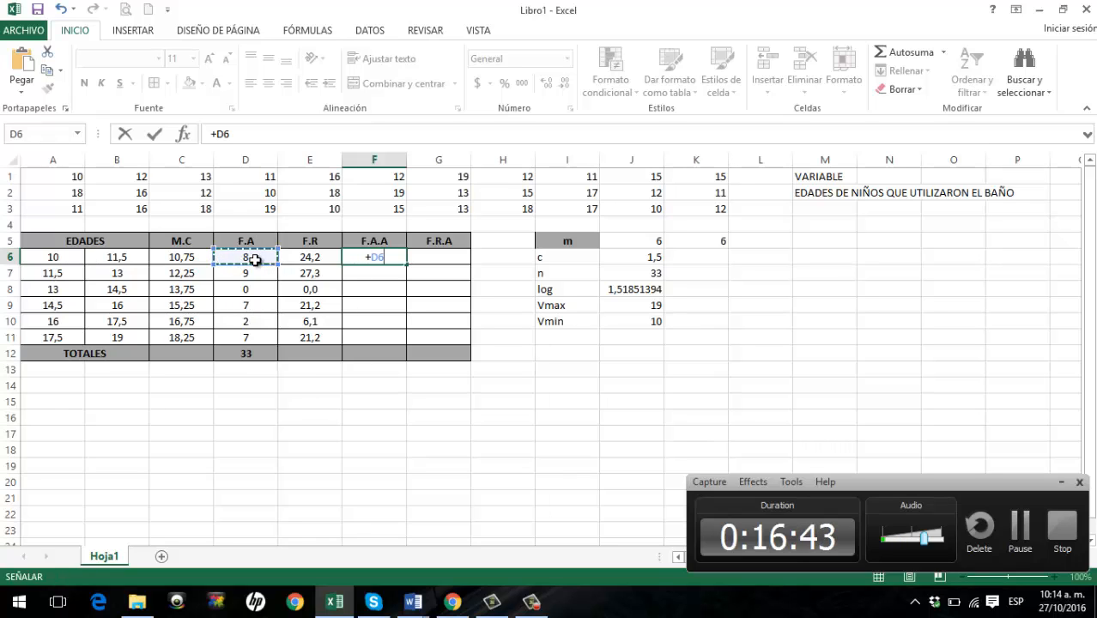
pyautogui.press('Return')
# - Enter the running-sum formula +F6+D7 in F7 and fill it down through F11 for the cumulative absolute frequencies
pyautogui.write('+')
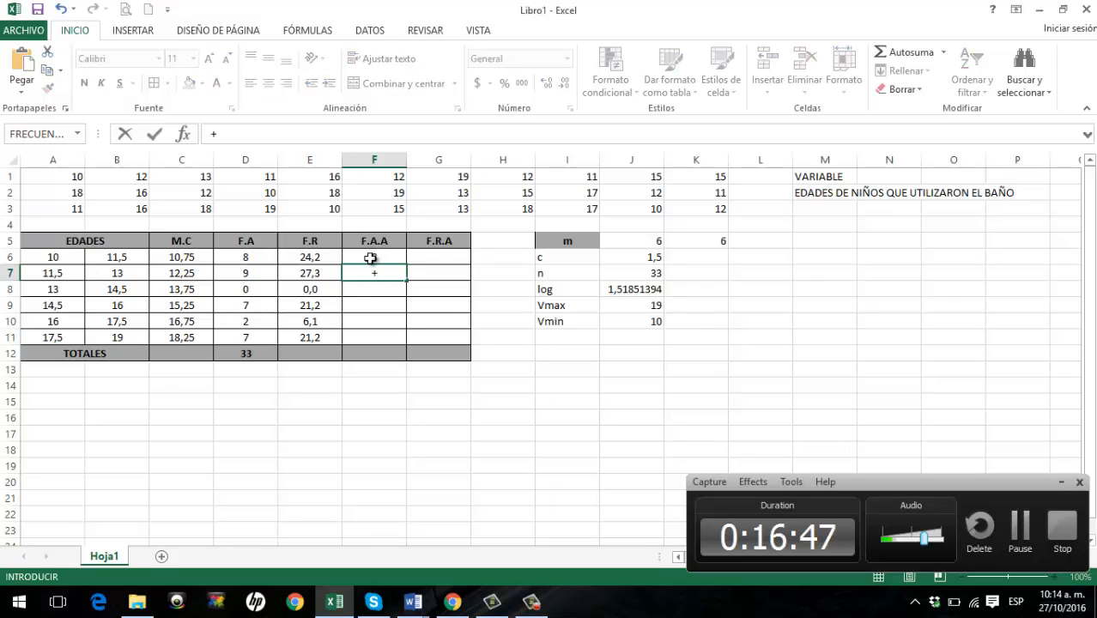
pyautogui.click(375, 255)
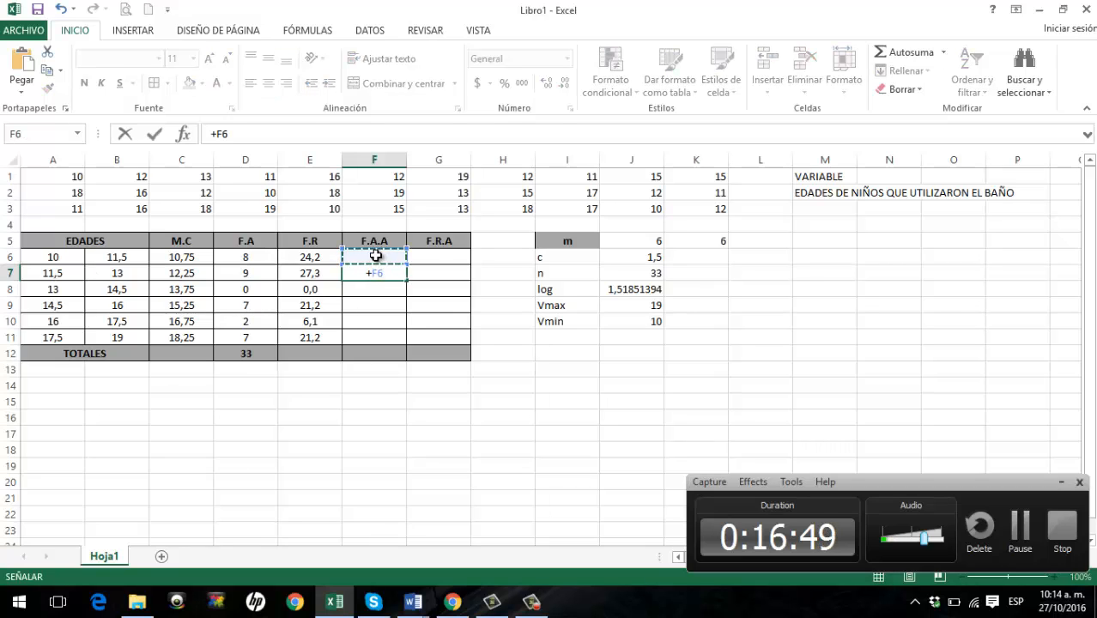
pyautogui.write('+')
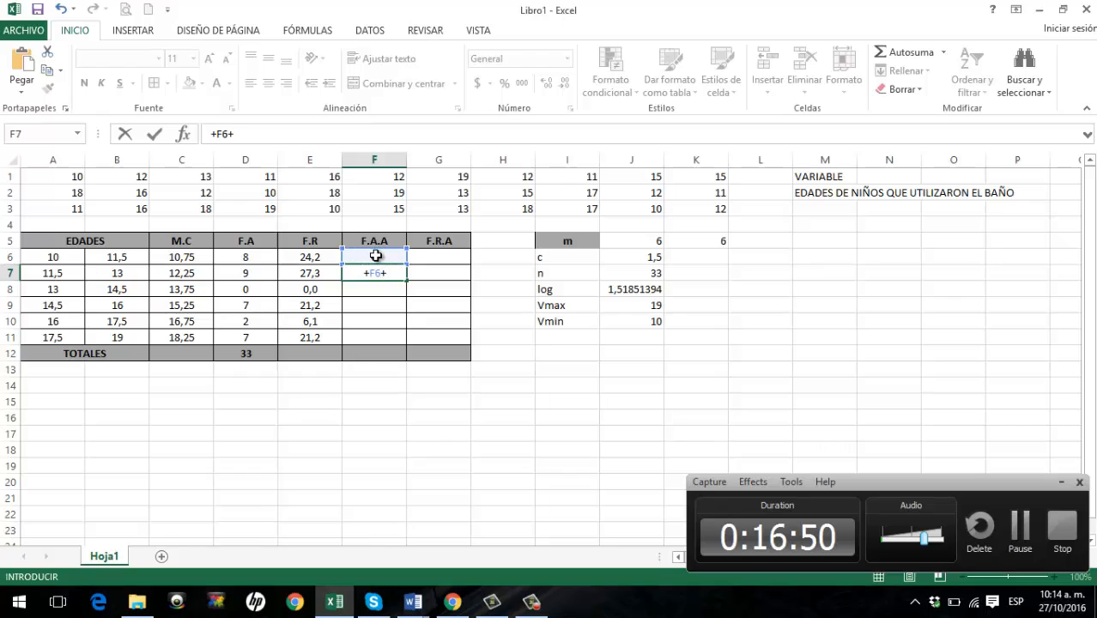
pyautogui.click(287, 291)
pyautogui.click(239, 272)
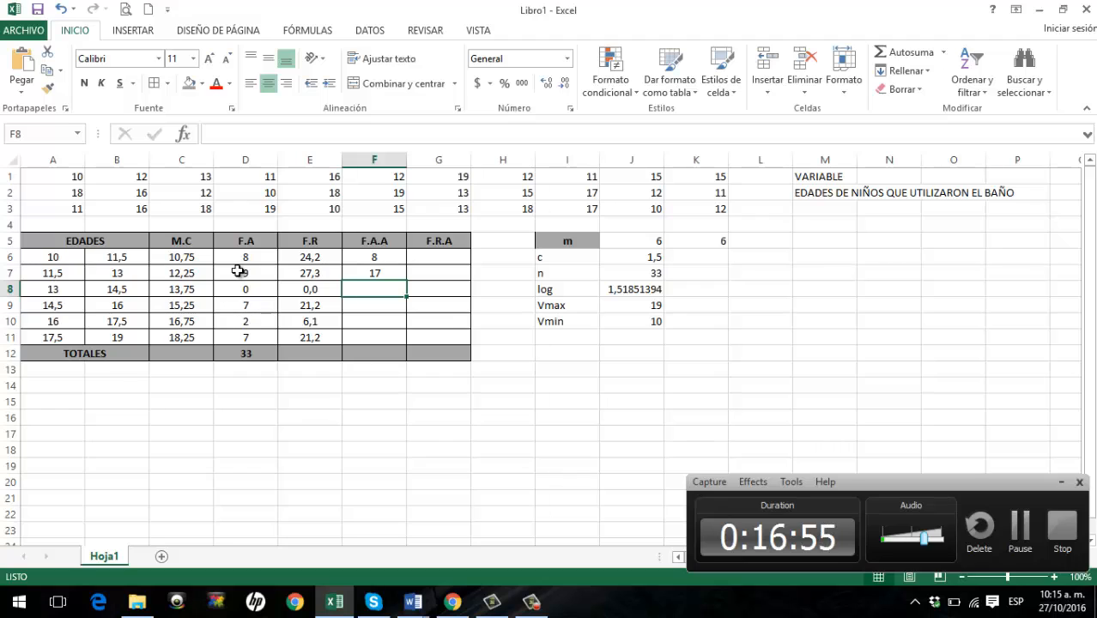
pyautogui.click(385, 274)
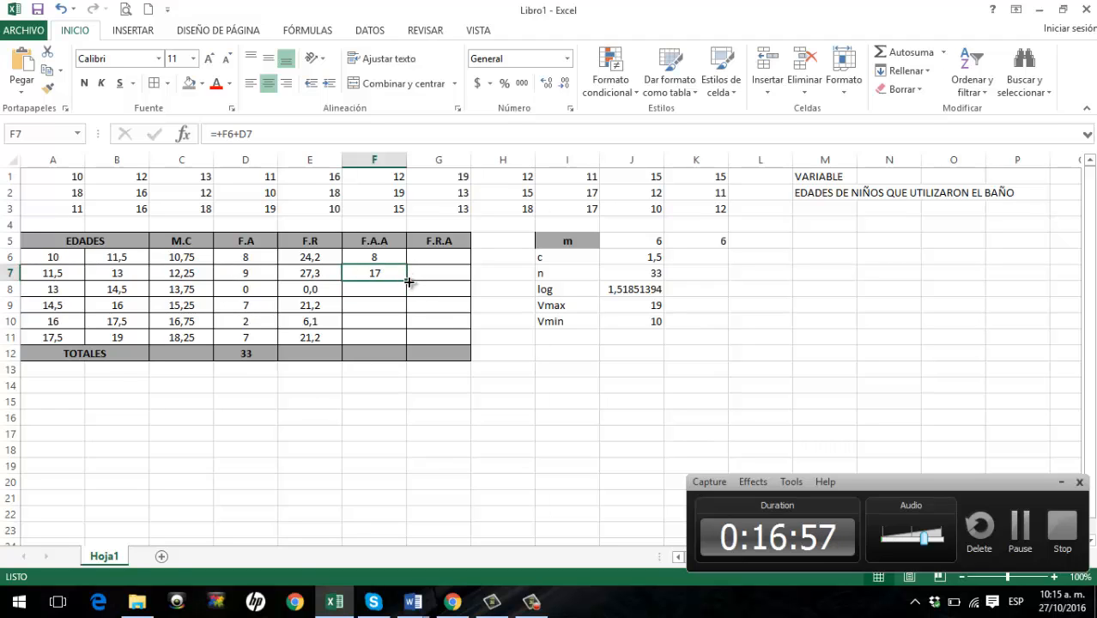
pyautogui.moveTo(409, 280); pyautogui.dragTo(401, 341)
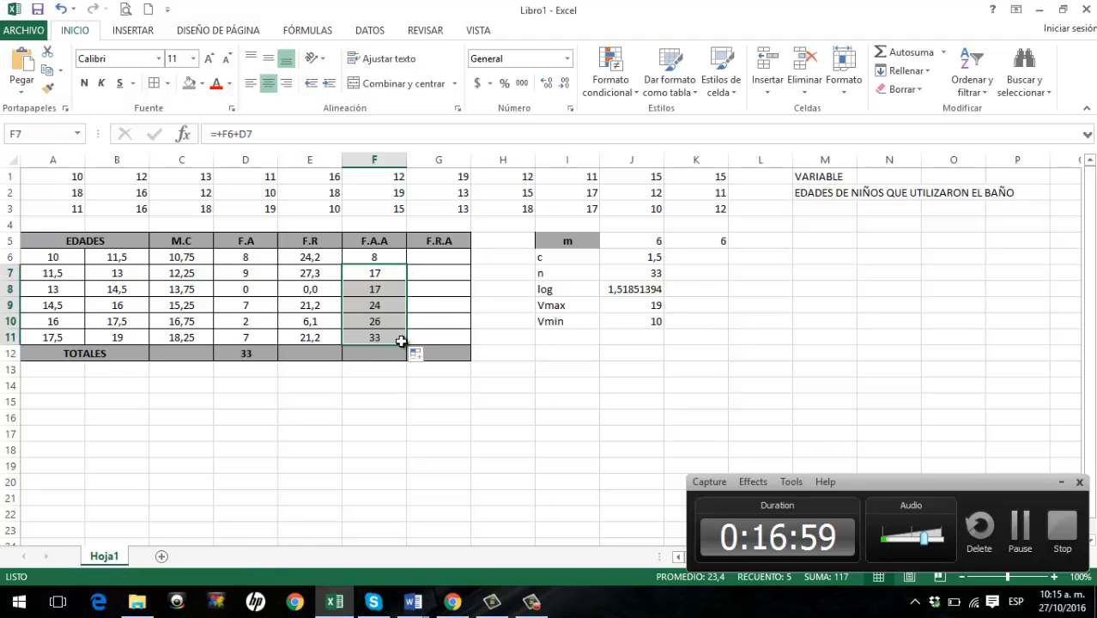
# - Enter the first cumulative relative frequency in G6 with the formula +E6
pyautogui.click(445, 260)
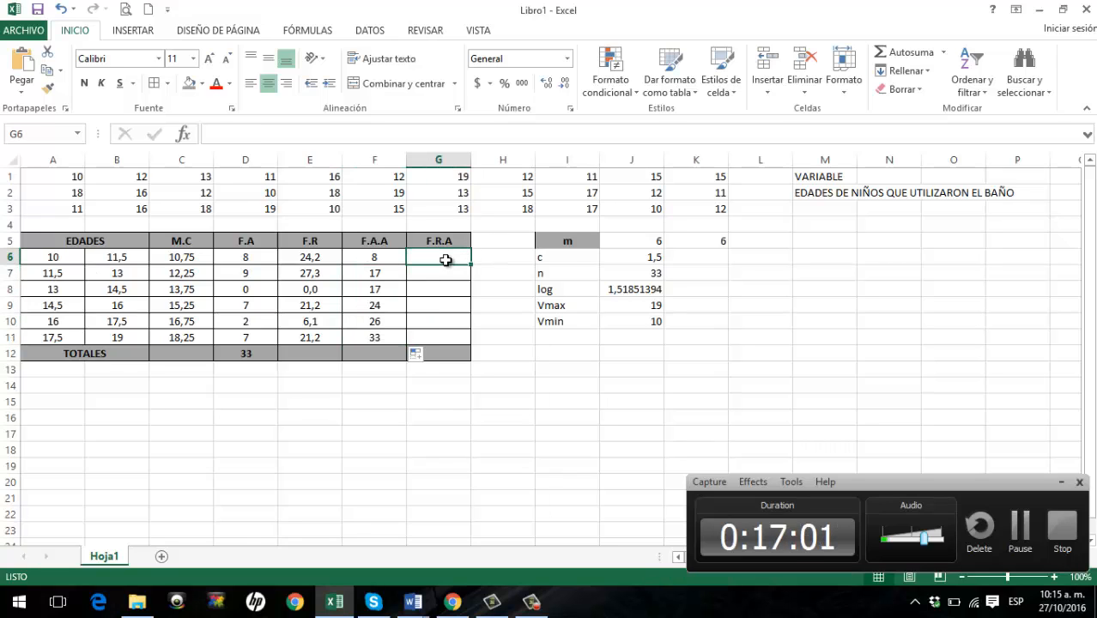
pyautogui.write('+')
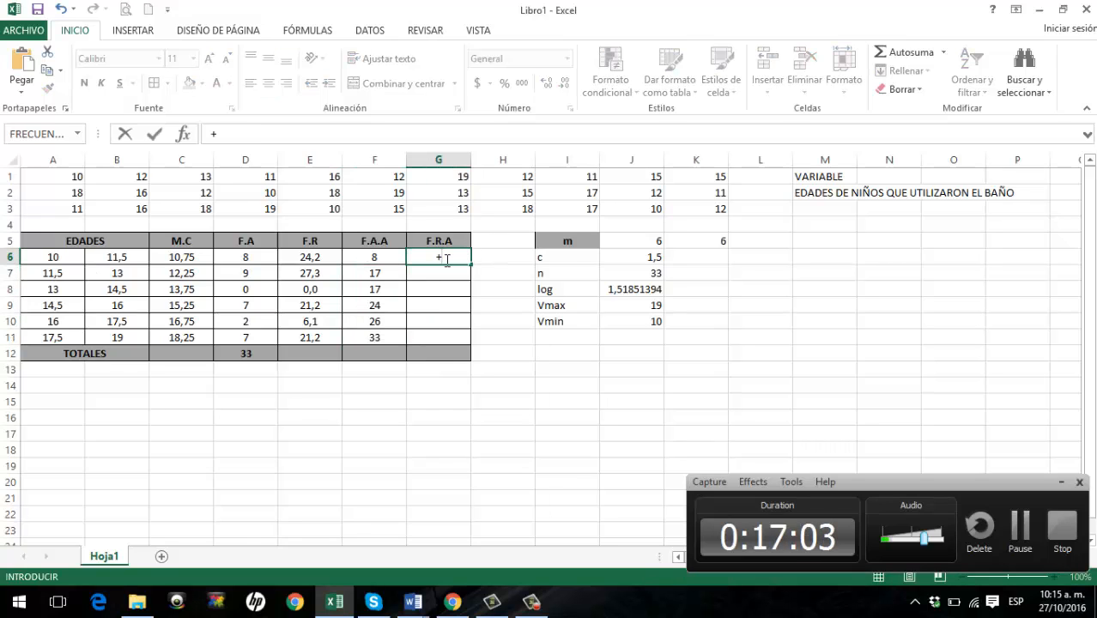
pyautogui.click(319, 256)
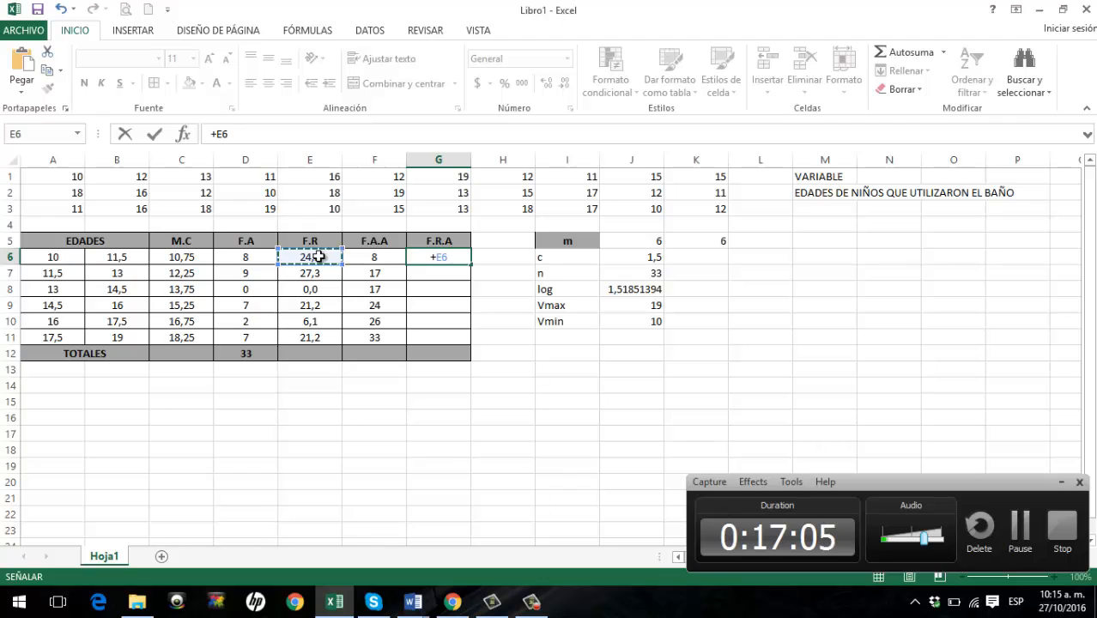
pyautogui.press('Return')
# - Enter the running-sum formula +G6+E7 in G7 and fill it down through G11 for the cumulative relative frequencies
pyautogui.write('+')
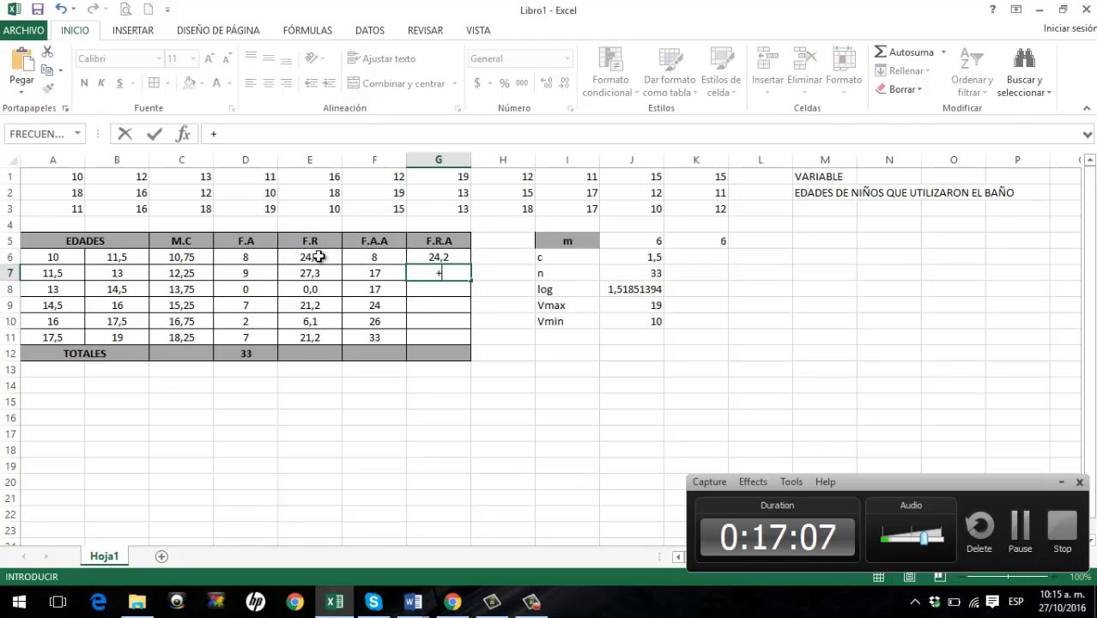
pyautogui.click(446, 257)
pyautogui.write('+')
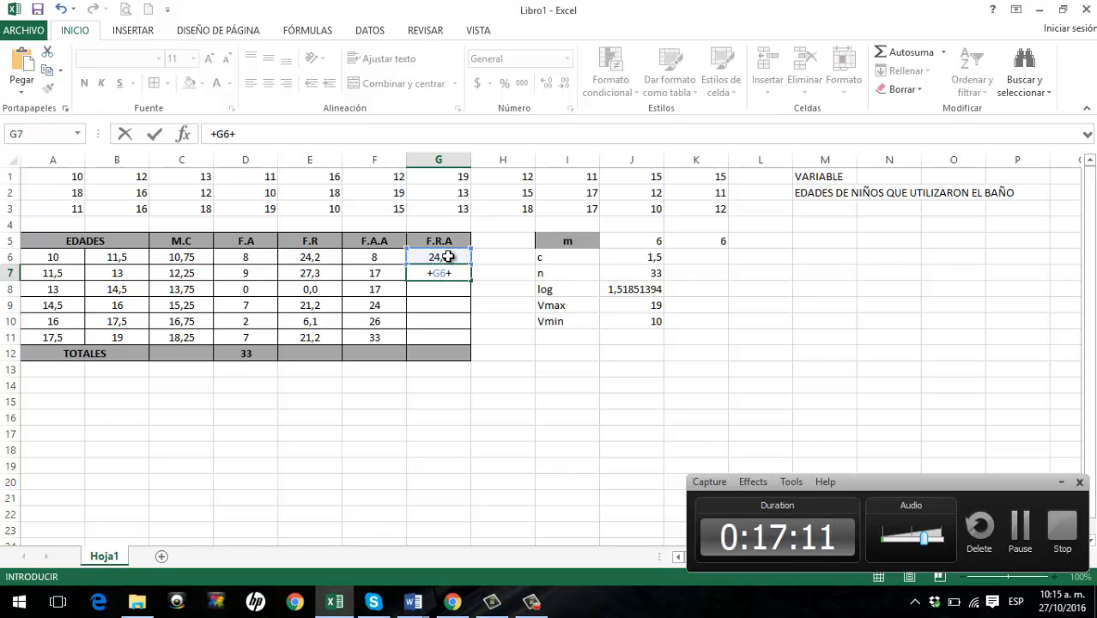
pyautogui.click(315, 275)
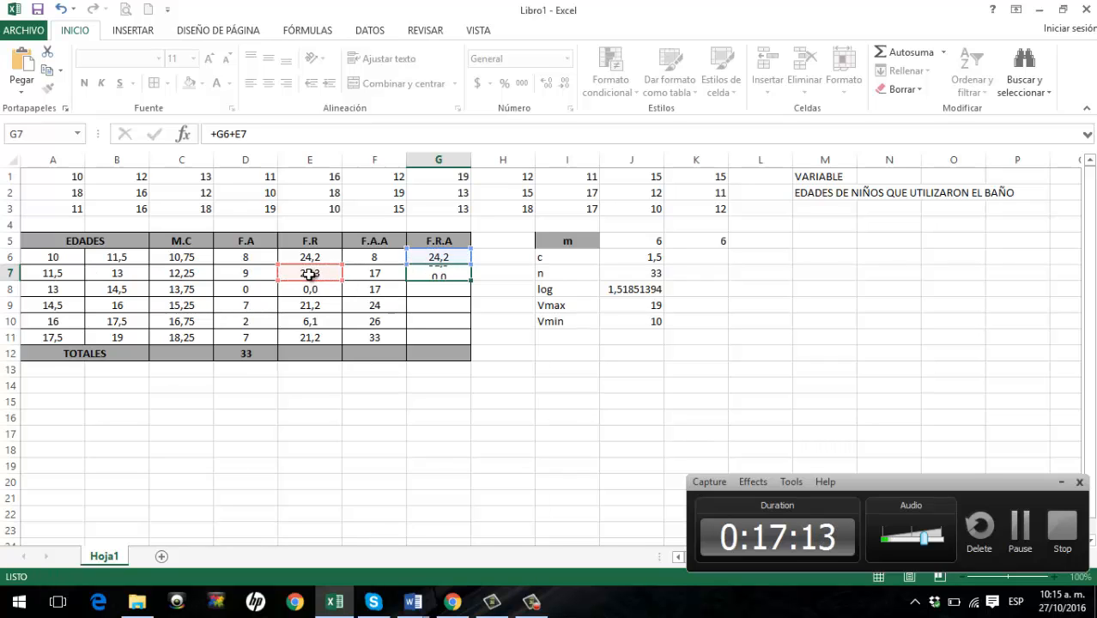
pyautogui.press('Return')
pyautogui.click(446, 273)
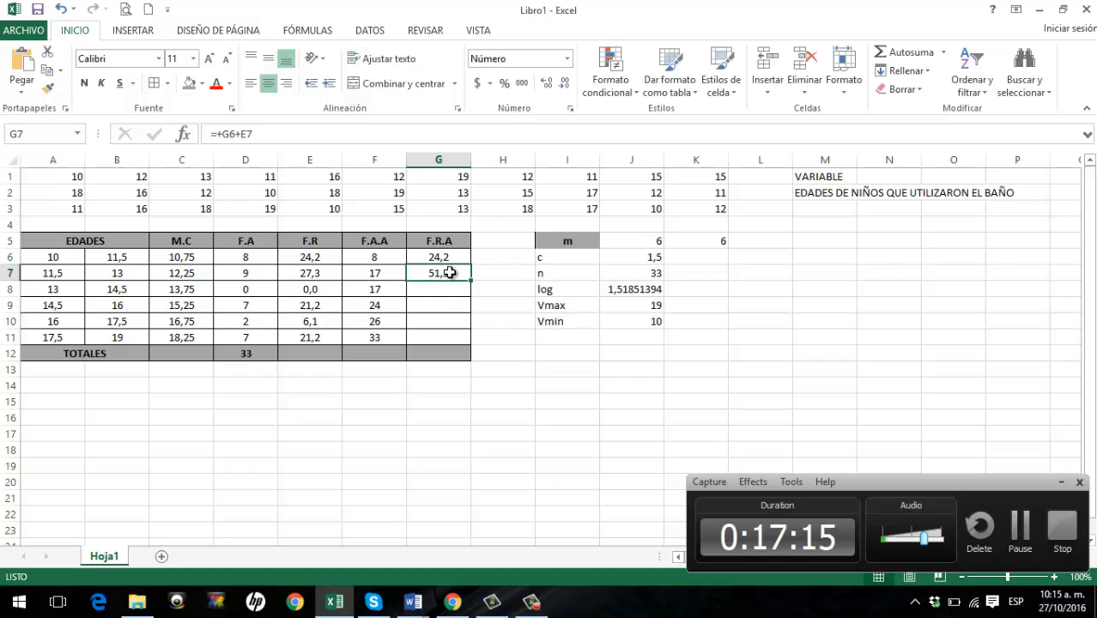
pyautogui.moveTo(473, 281); pyautogui.dragTo(465, 339)
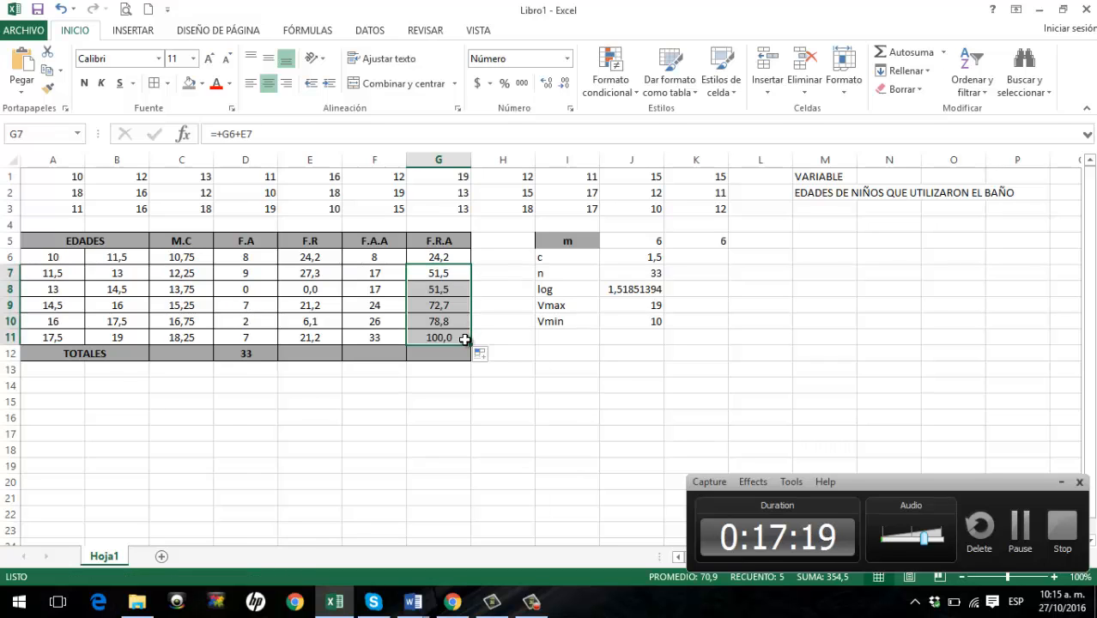
# - Insert a 3-D stacked column chart of the relative frequencies in E6:E11 and place it beside the frequency table
pyautogui.click(541, 372)
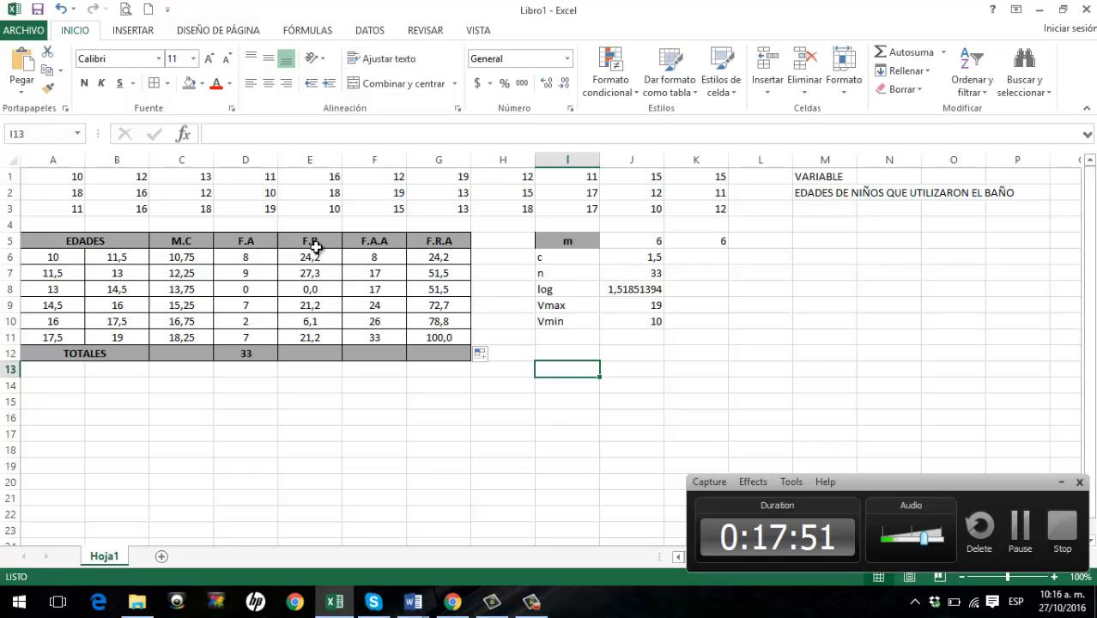
pyautogui.moveTo(315, 252); pyautogui.dragTo(310, 332)
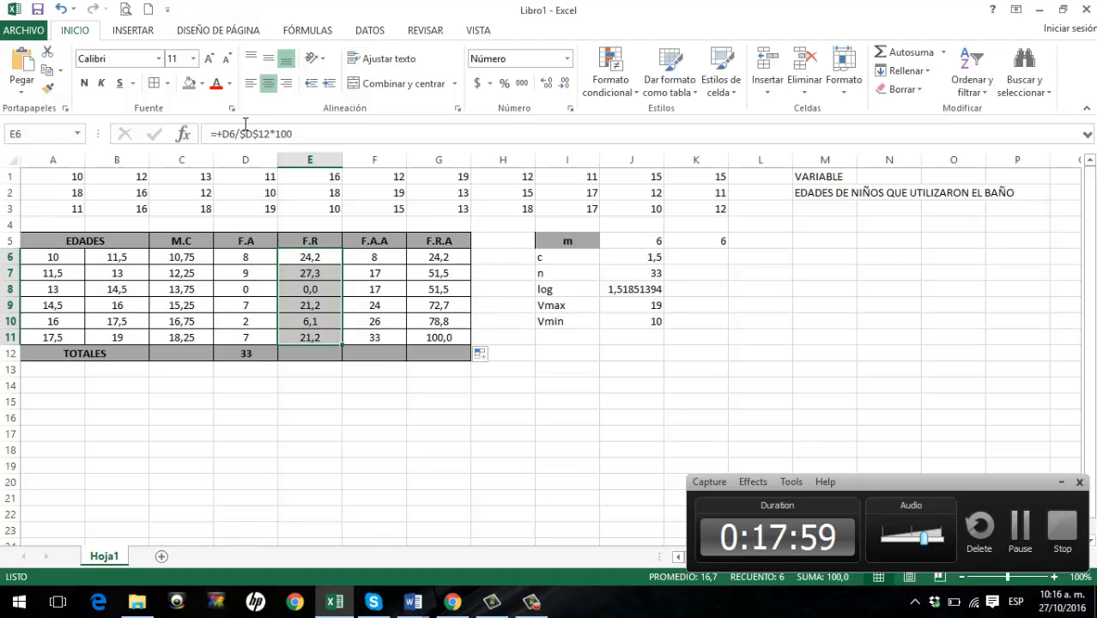
pyautogui.click(134, 34)
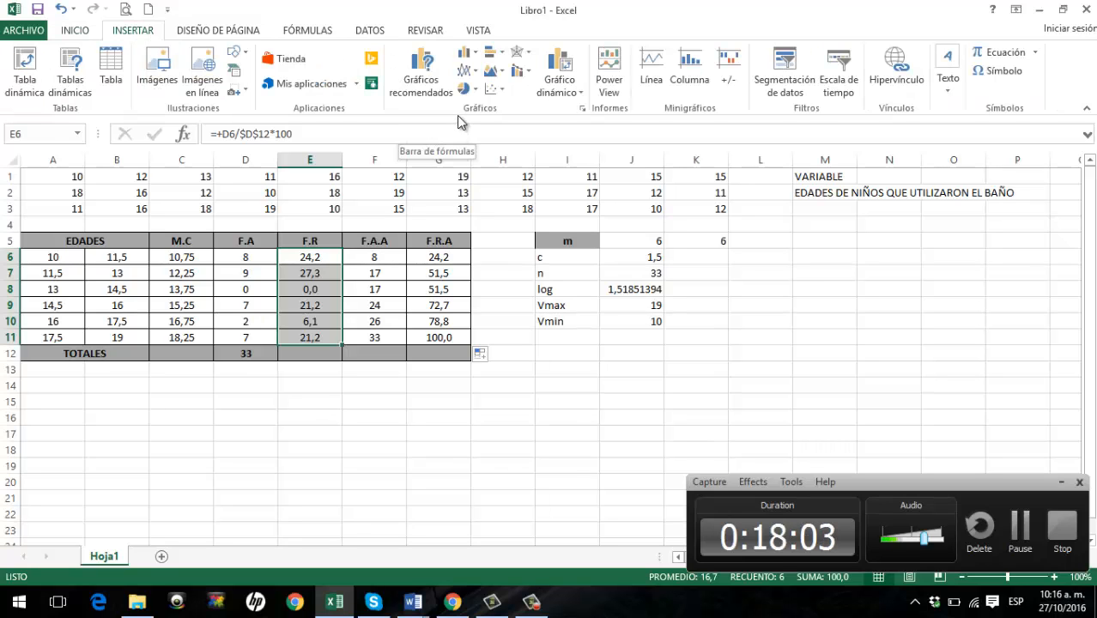
pyautogui.click(468, 57)
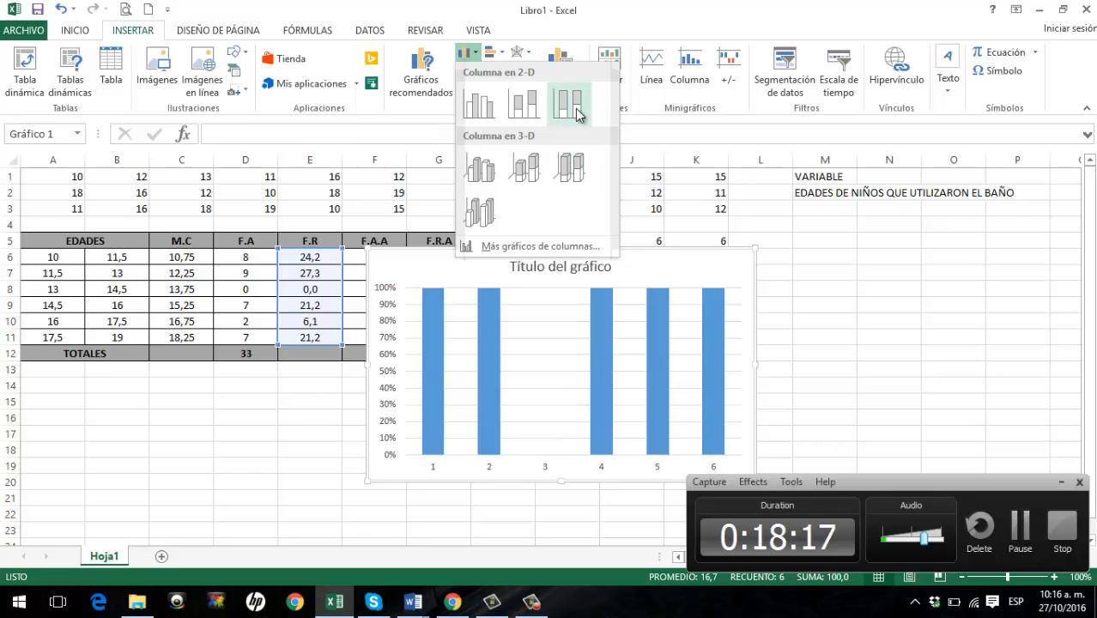
pyautogui.click(527, 169)
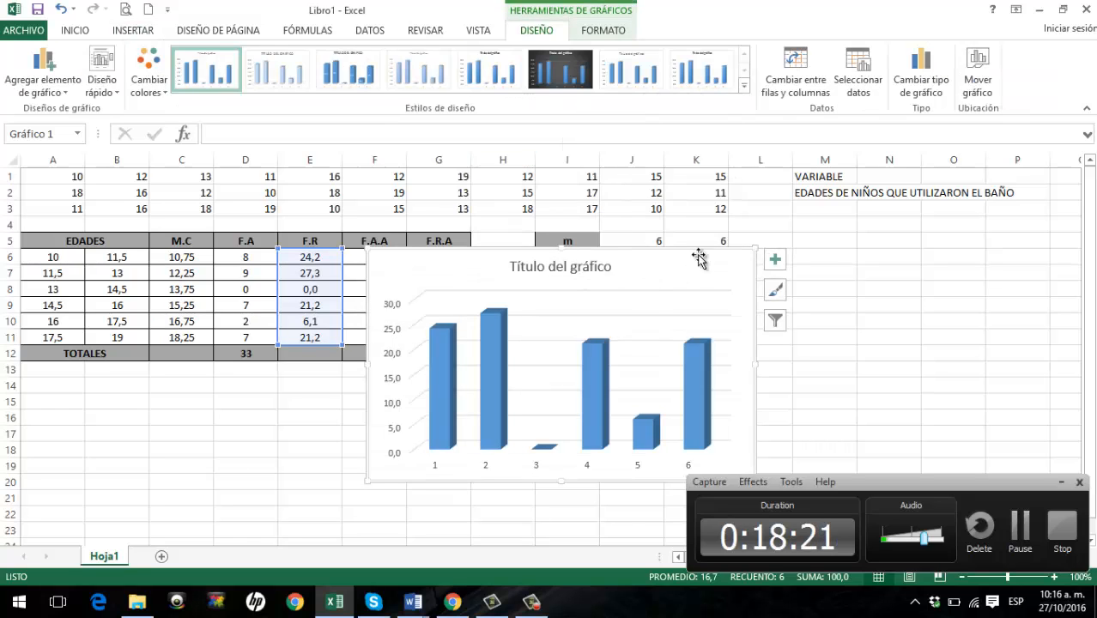
pyautogui.moveTo(711, 251)
pyautogui.mouseDown()
pyautogui.moveTo(794, 251)
pyautogui.moveTo(832, 233)
pyautogui.mouseUp()
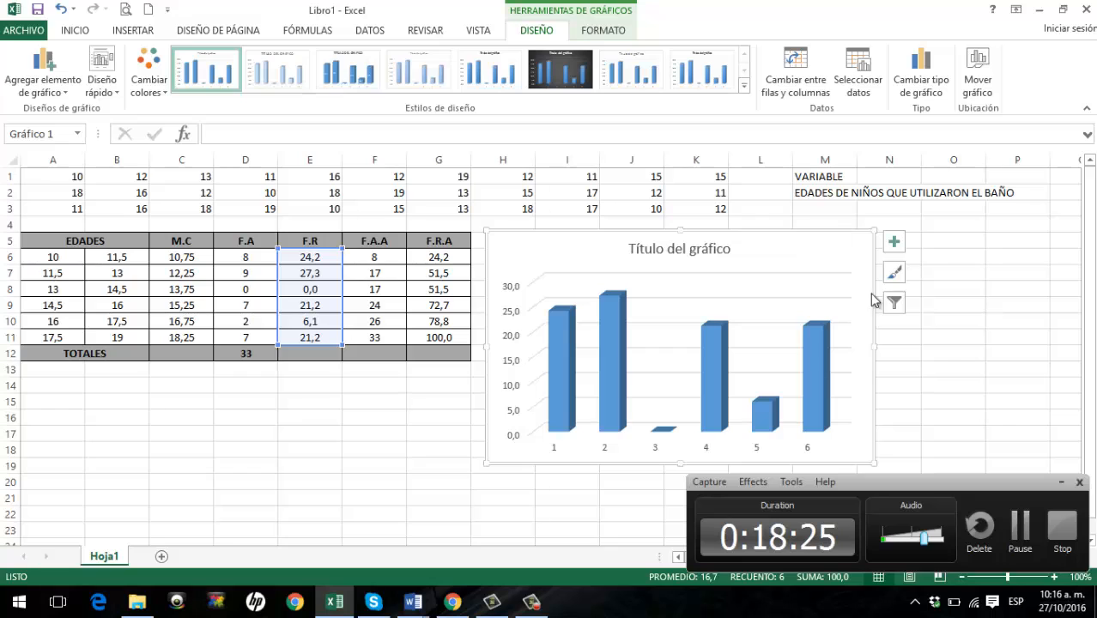
# - Set the column chart's horizontal axis labels to the class limits in A6:B11
pyautogui.rightClick(716, 360)
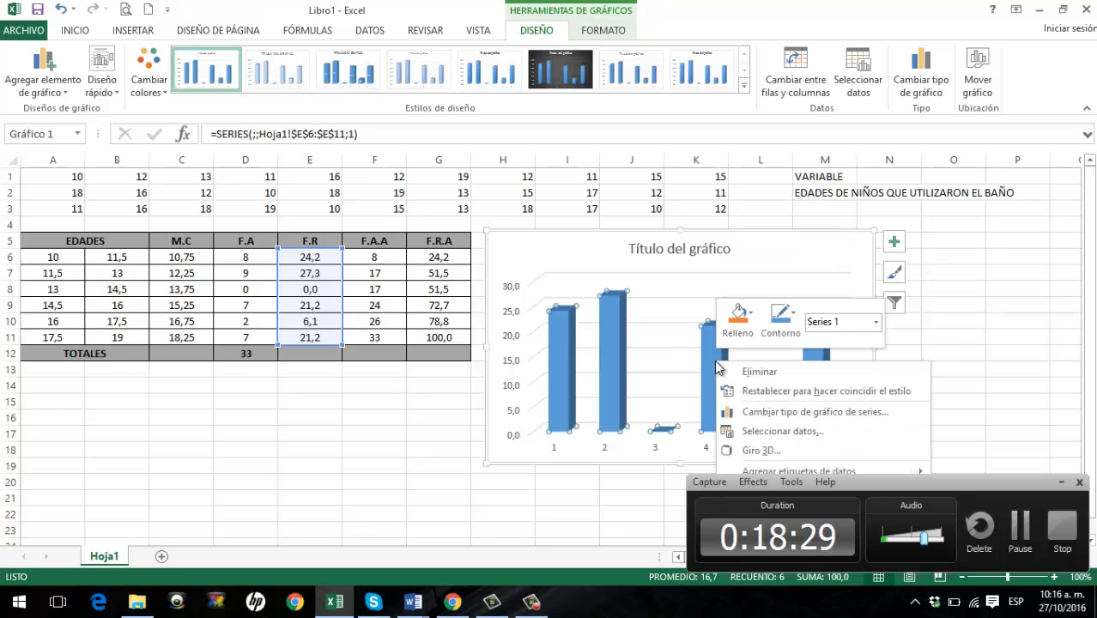
pyautogui.click(760, 432)
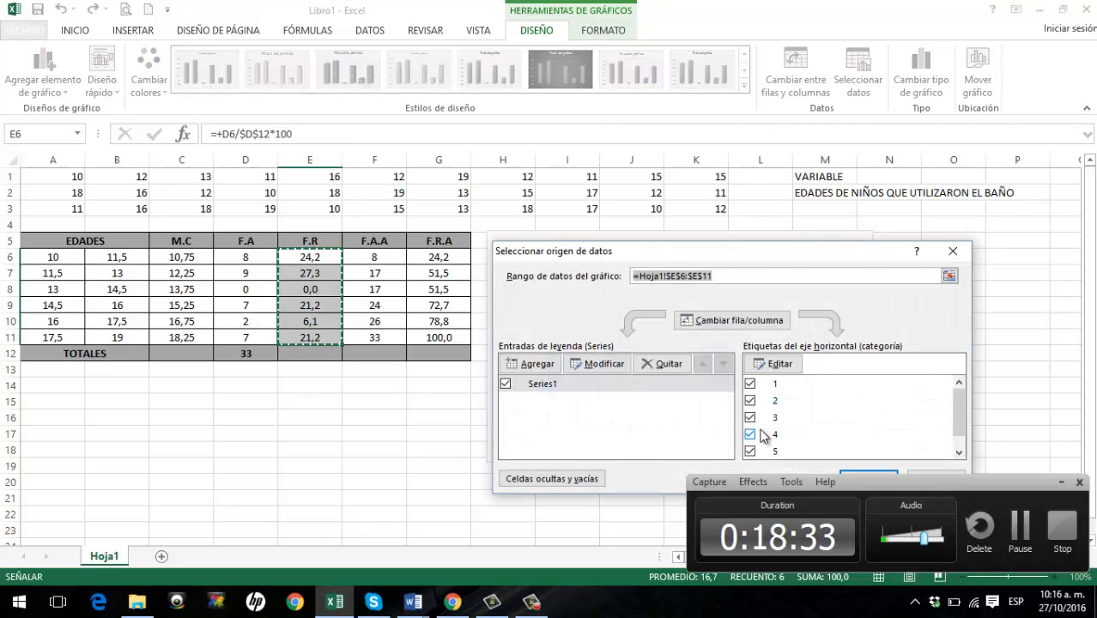
pyautogui.moveTo(799, 260); pyautogui.dragTo(307, 247)
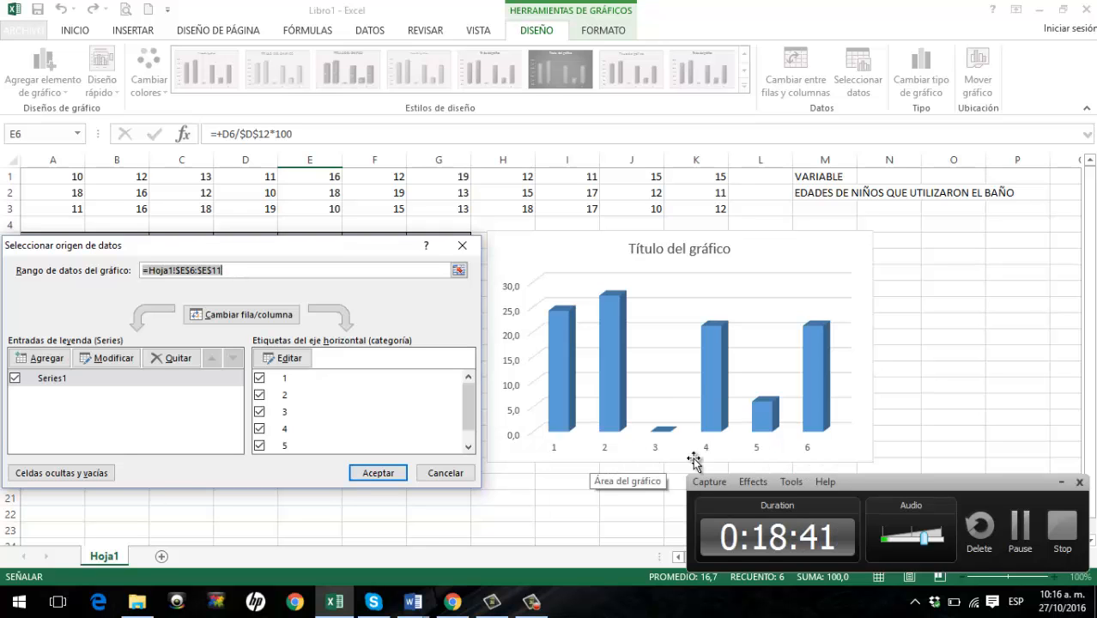
pyautogui.moveTo(167, 251); pyautogui.dragTo(669, 179)
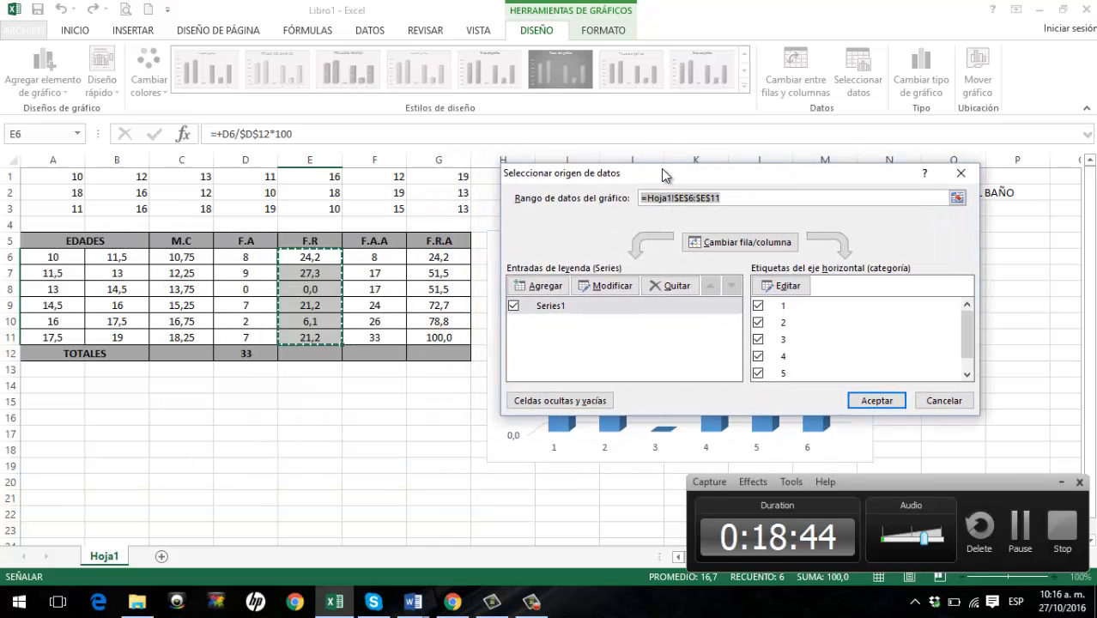
pyautogui.click(785, 287)
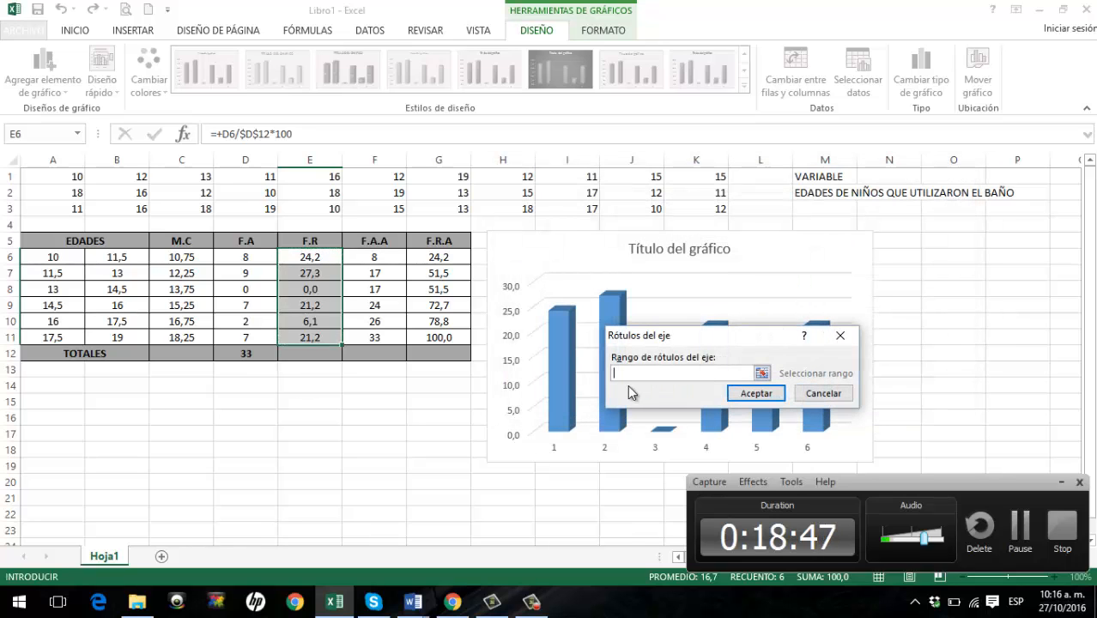
pyautogui.click(40, 257)
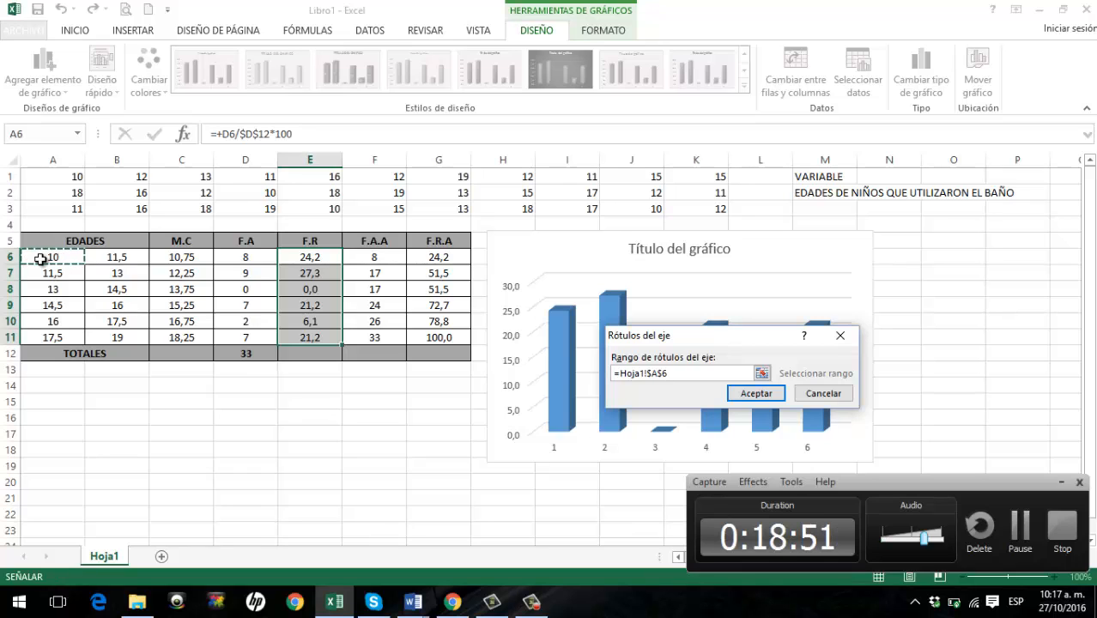
pyautogui.moveTo(43, 258); pyautogui.dragTo(124, 338)
pyautogui.click(752, 393)
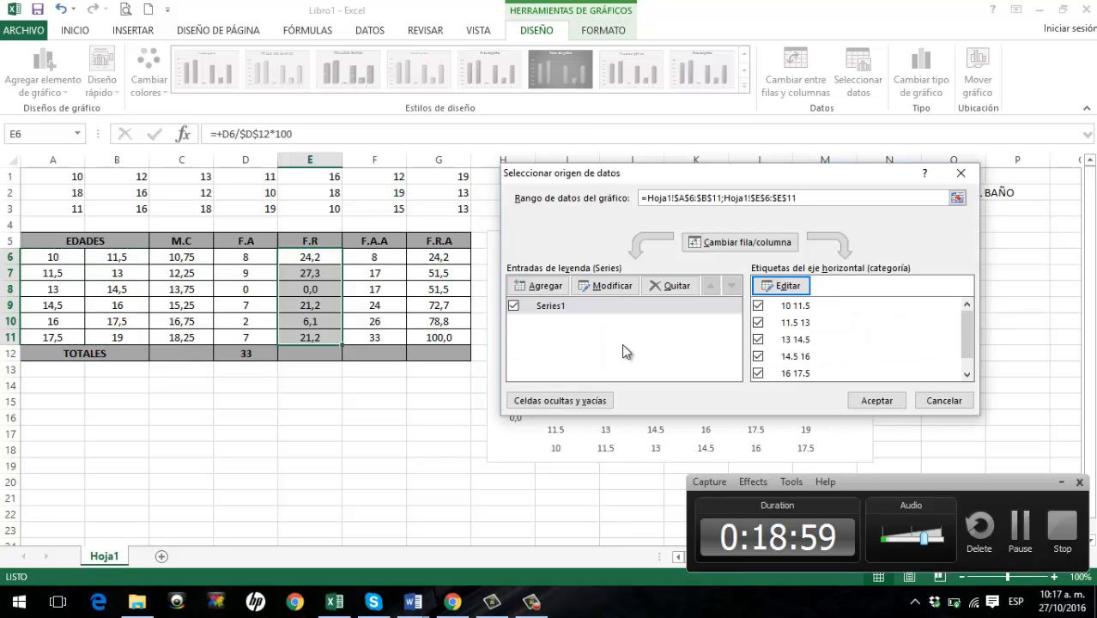
# - Name the column chart's data series from the EDADES header in A5 and apply the data source changes
pyautogui.click(612, 285)
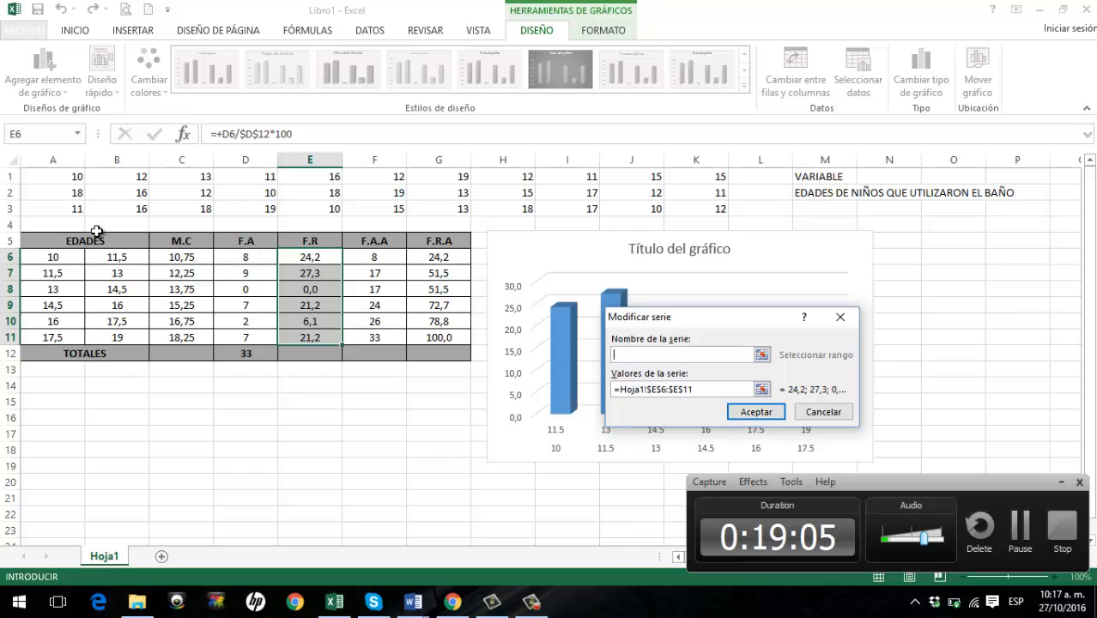
pyautogui.click(88, 240)
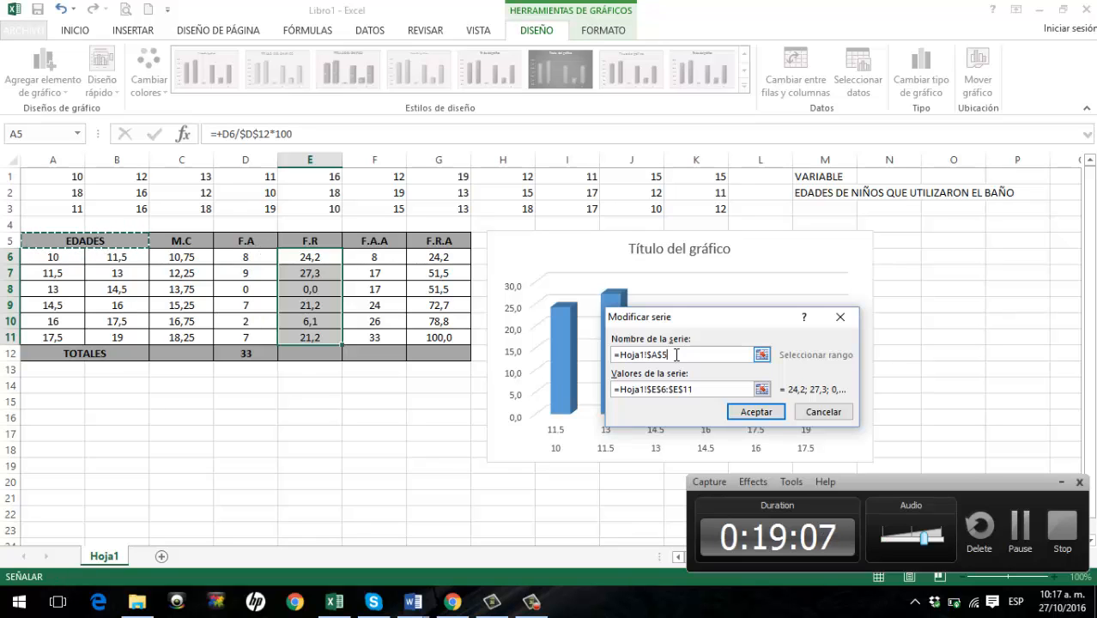
pyautogui.click(746, 413)
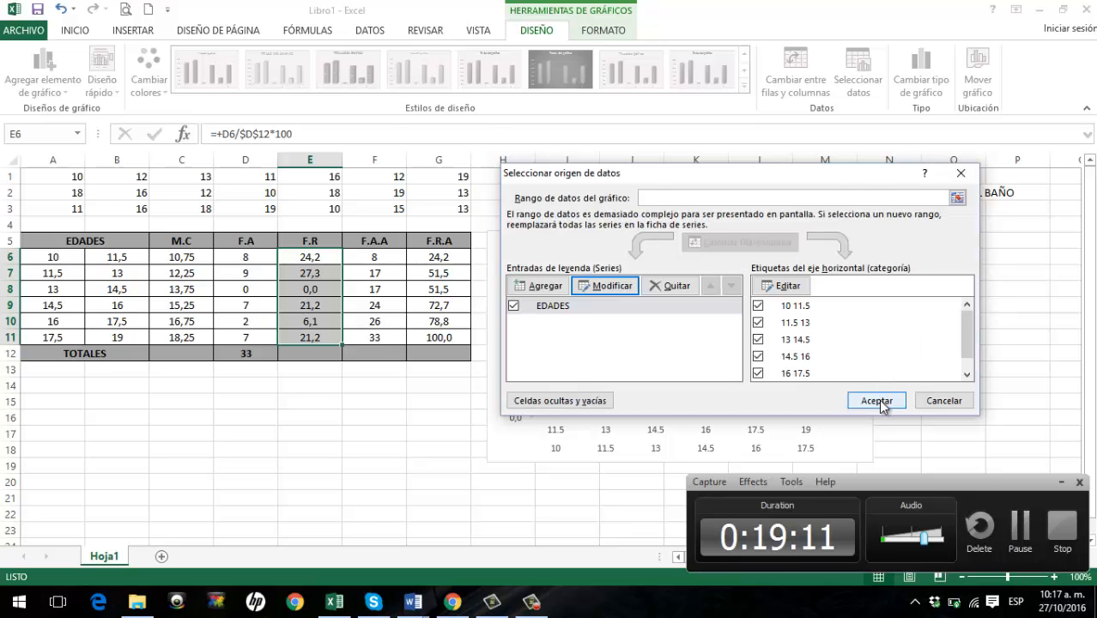
pyautogui.click(876, 401)
pyautogui.click(913, 376)
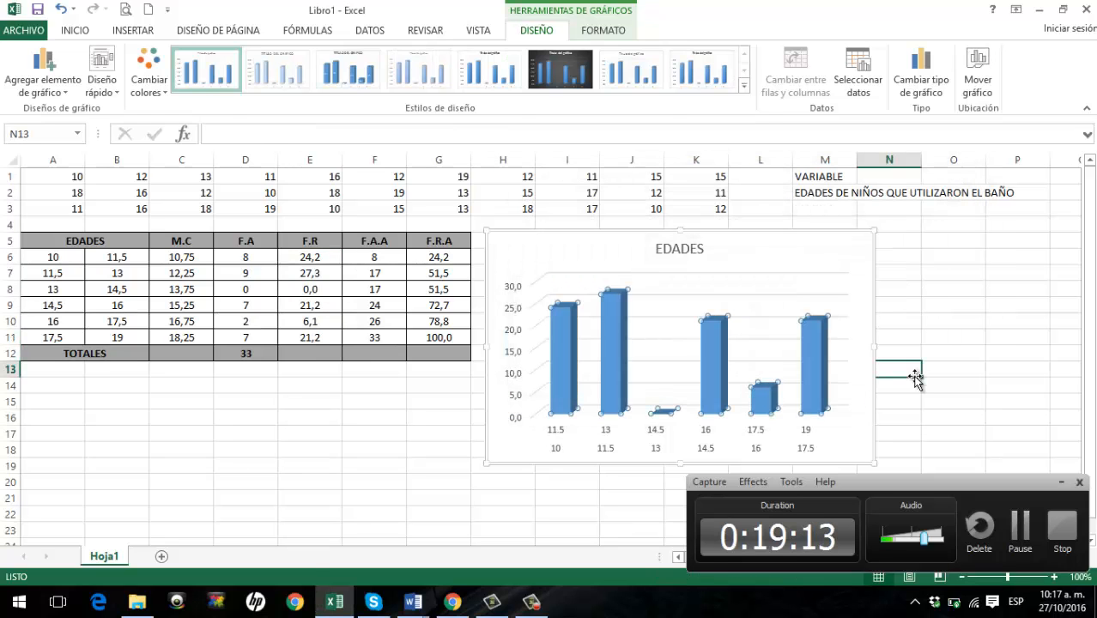
# - Add data labels to the columns of the EDADES chart and deselect the chart
pyautogui.rightClick(713, 350)
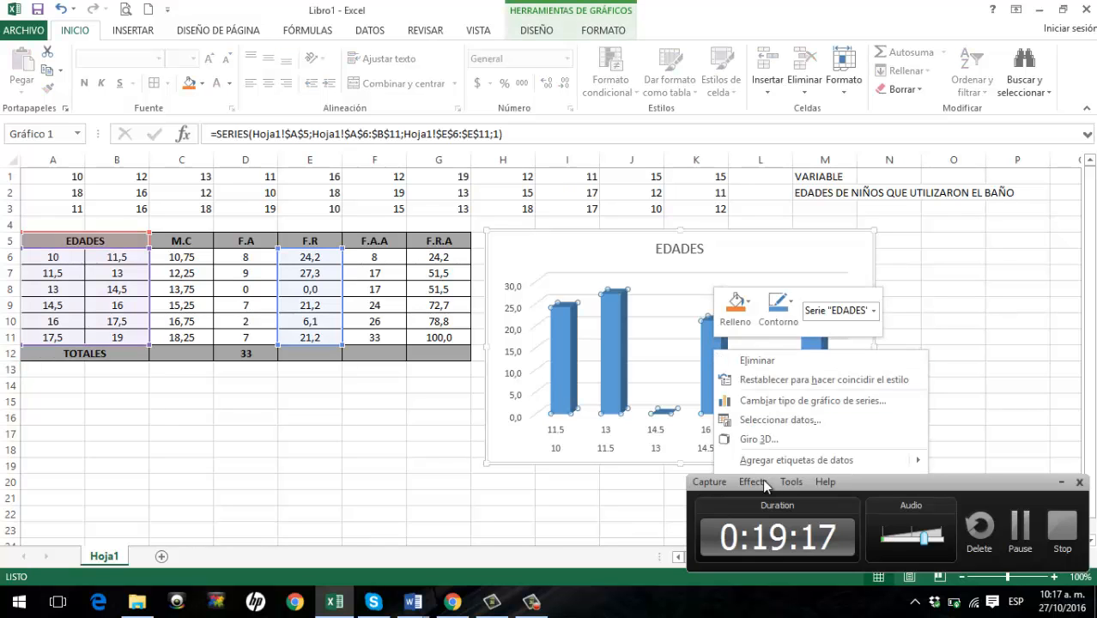
pyautogui.moveTo(758, 464)
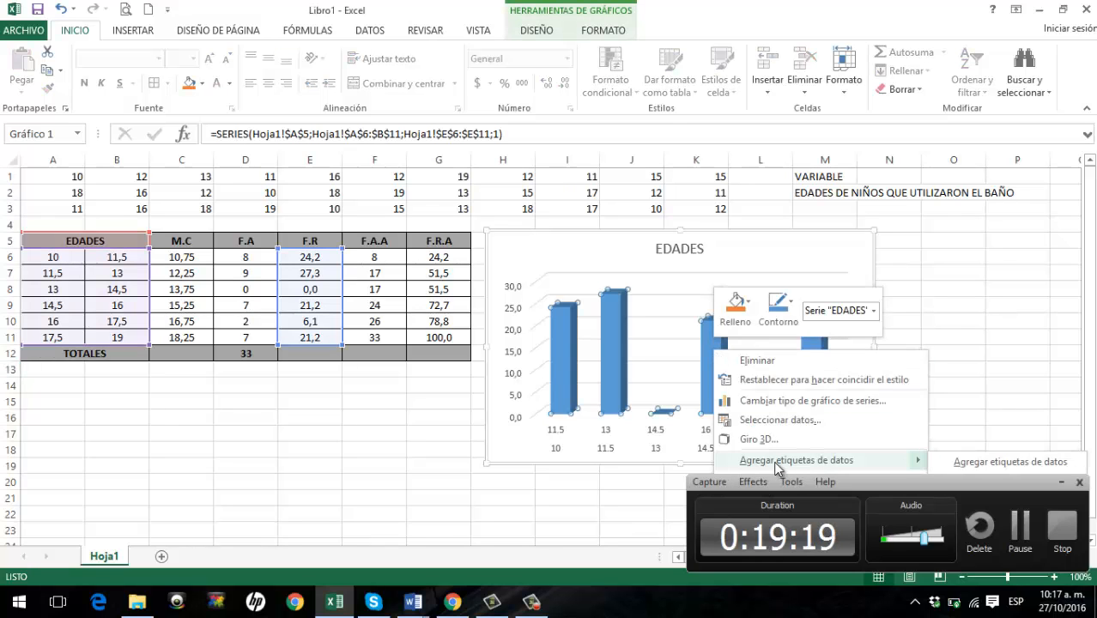
pyautogui.click(829, 467)
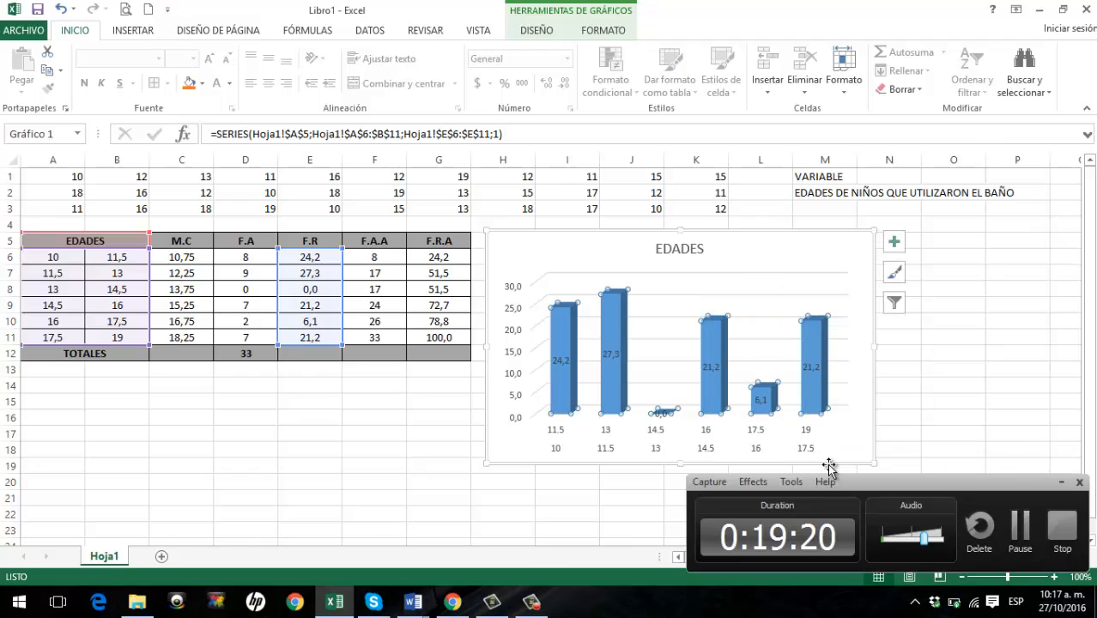
pyautogui.click(942, 360)
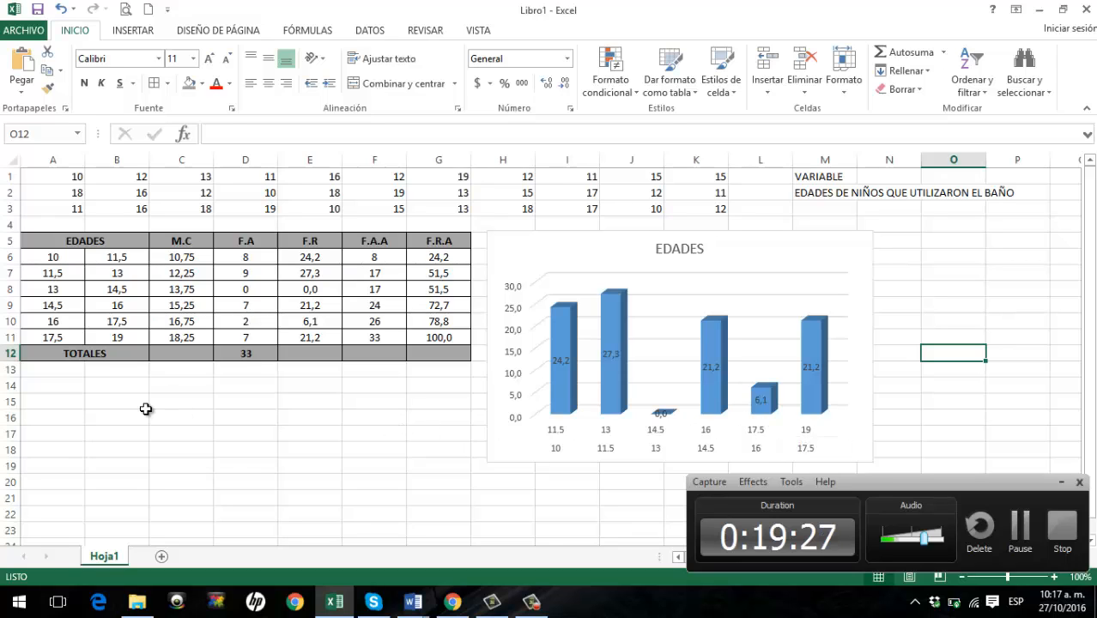
pyautogui.click(81, 400)
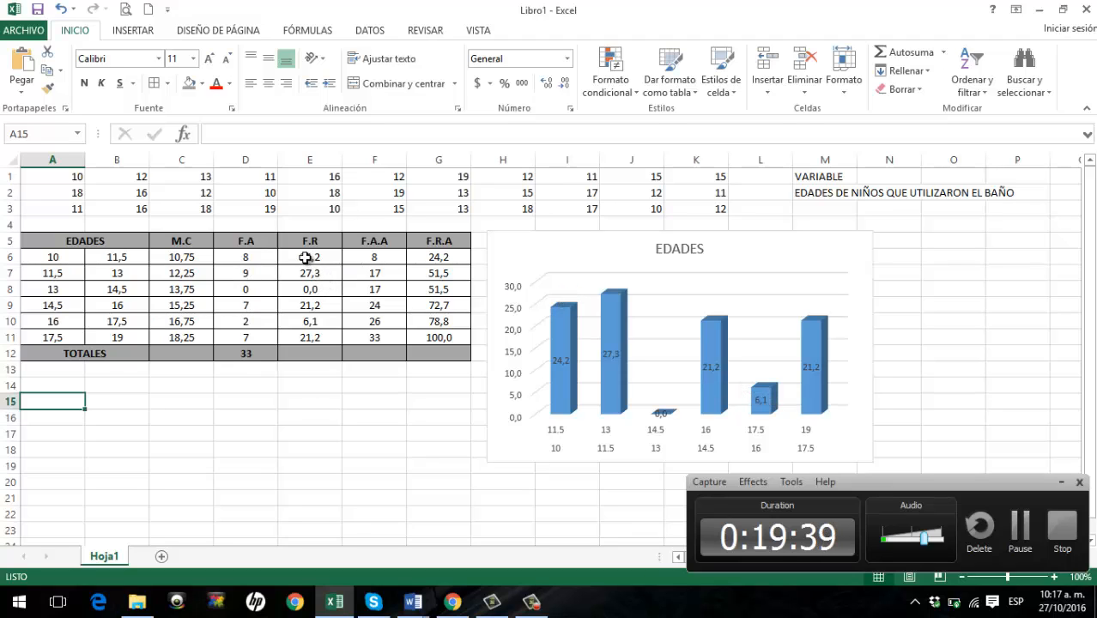
# - Insert a stacked line chart with markers from the relative frequencies in E6:E11 and move it over the column chart
pyautogui.moveTo(311, 255); pyautogui.dragTo(312, 335)
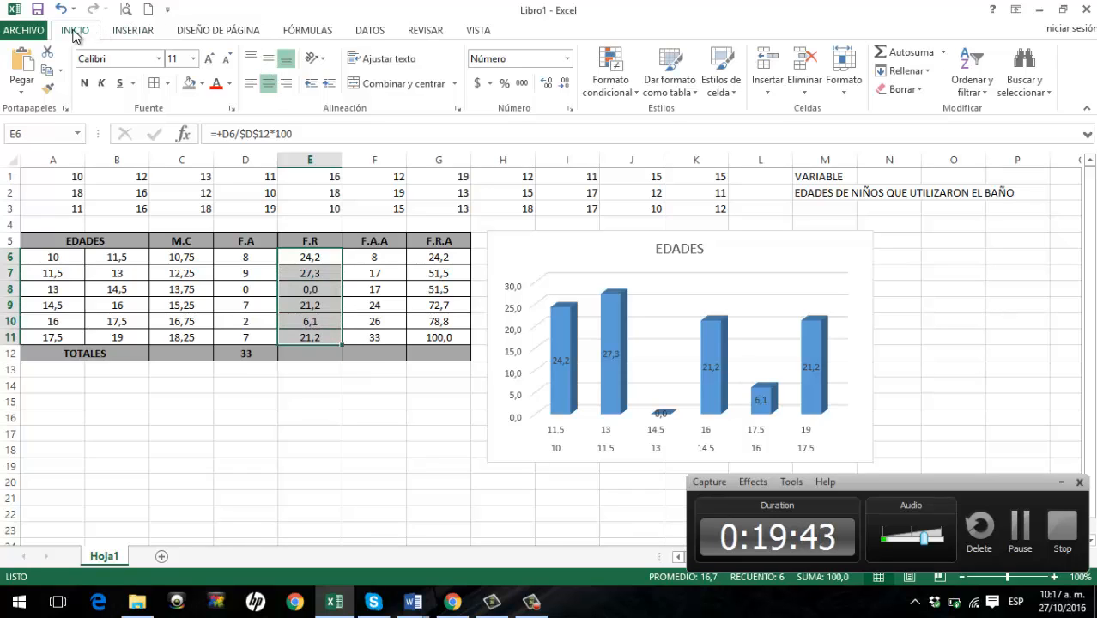
pyautogui.click(127, 31)
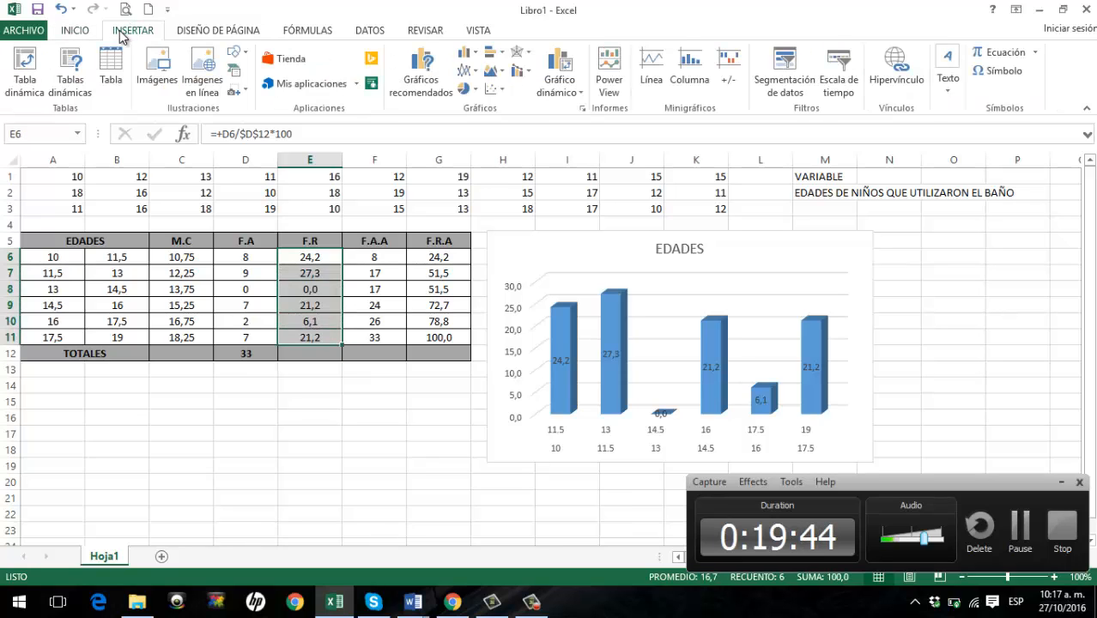
pyautogui.click(468, 71)
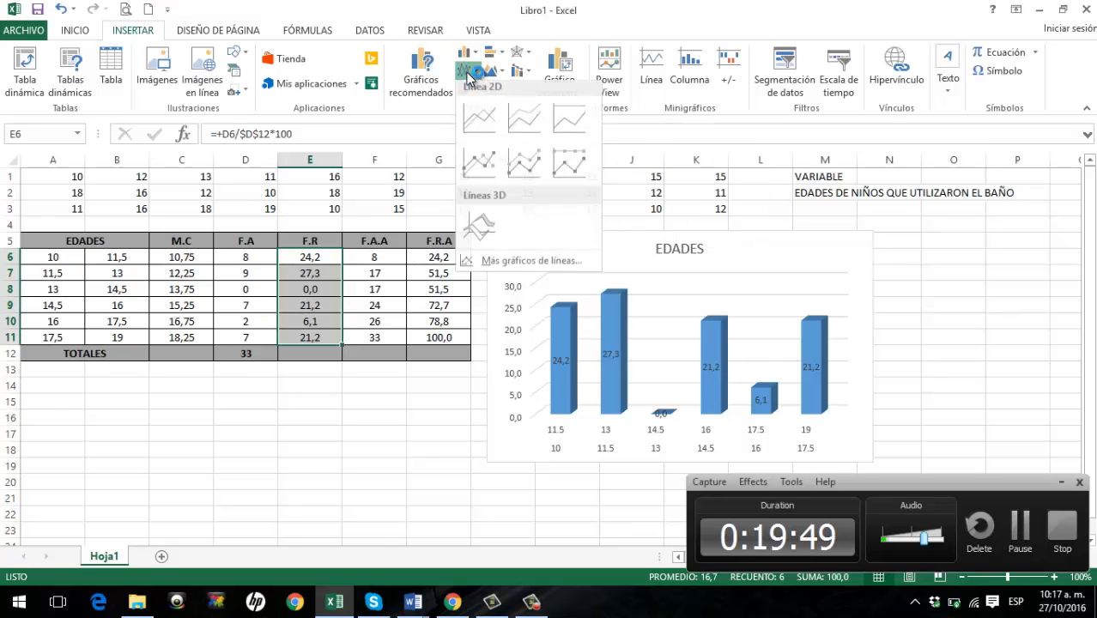
pyautogui.click(534, 169)
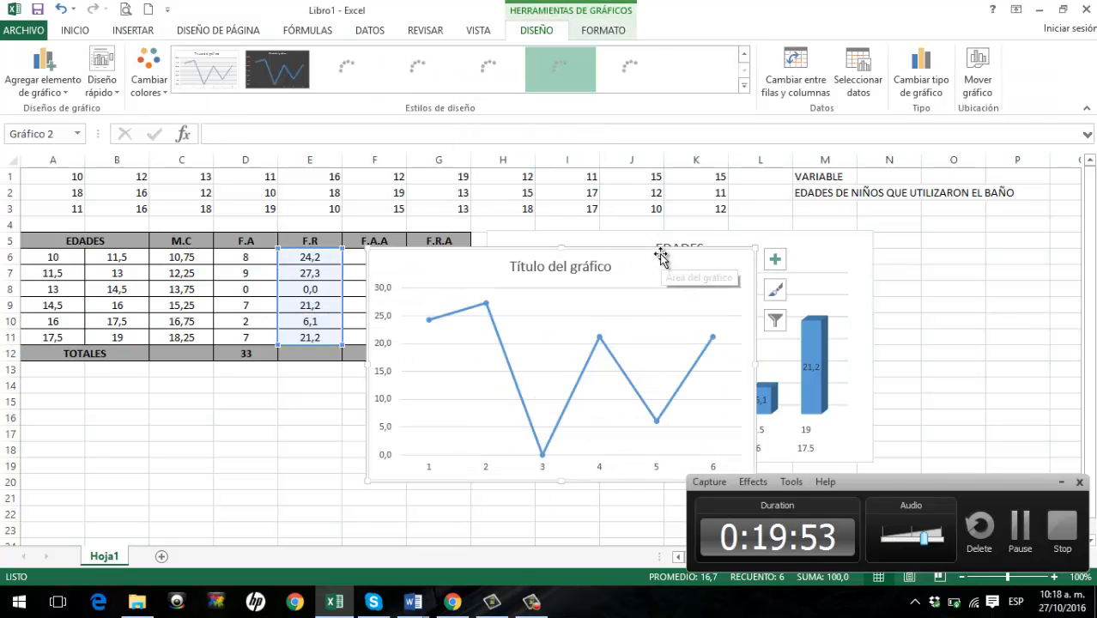
pyautogui.moveTo(658, 253)
pyautogui.mouseDown()
pyautogui.moveTo(412, 348)
pyautogui.moveTo(661, 277)
pyautogui.moveTo(723, 240)
pyautogui.moveTo(509, 284)
pyautogui.moveTo(561, 286)
pyautogui.moveTo(821, 242)
pyautogui.moveTo(800, 211)
pyautogui.mouseUp()
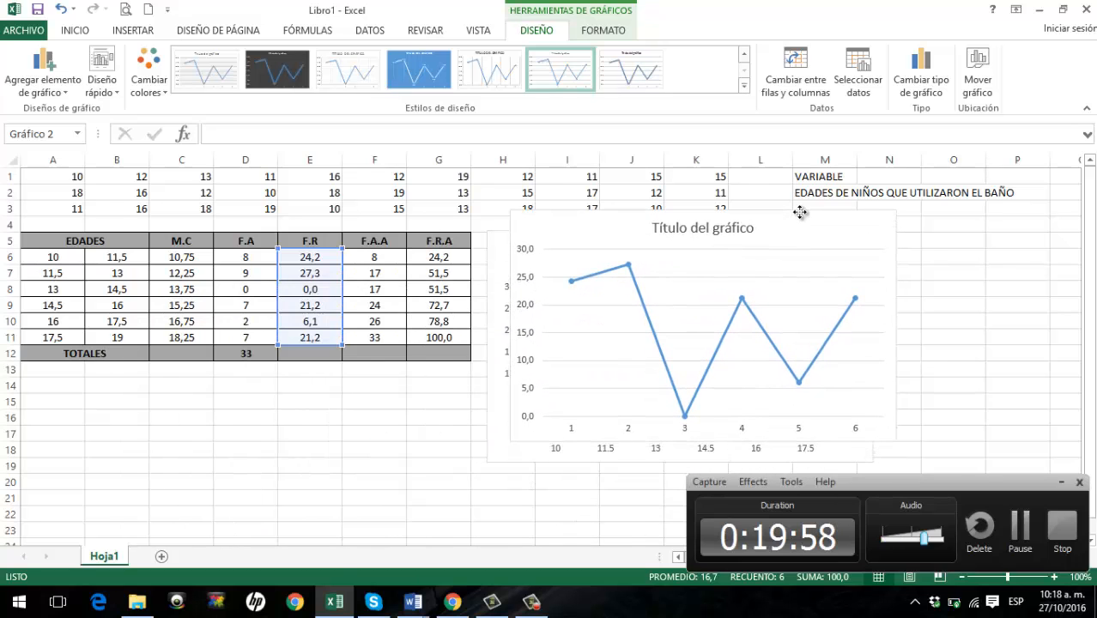
# - Set the line chart's horizontal axis labels to the class limits in A6:B11
pyautogui.rightClick(731, 319)
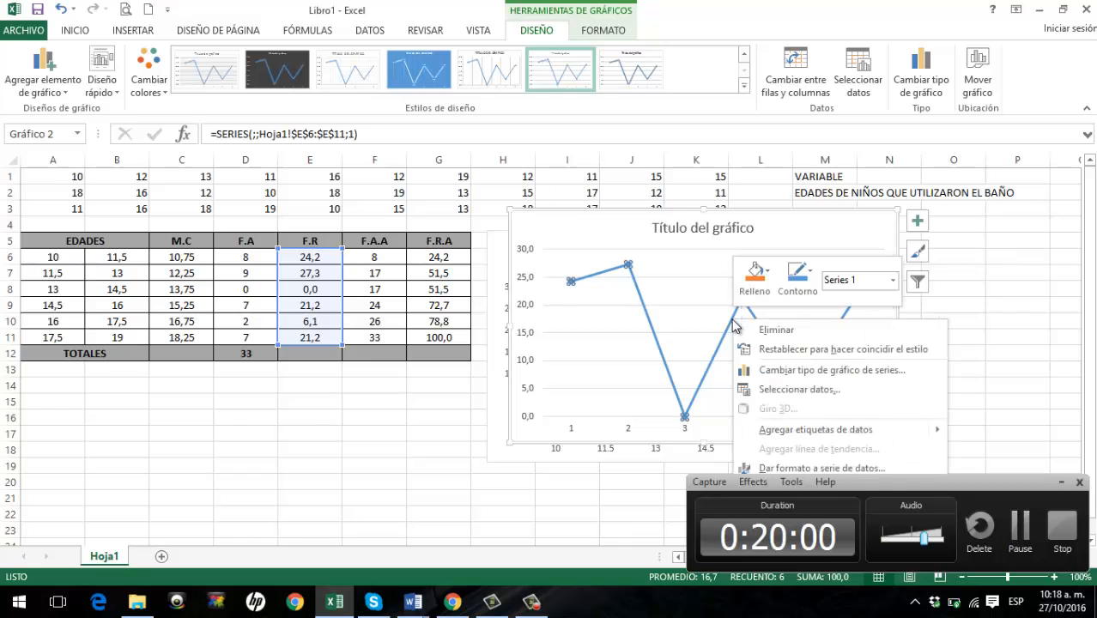
pyautogui.click(777, 389)
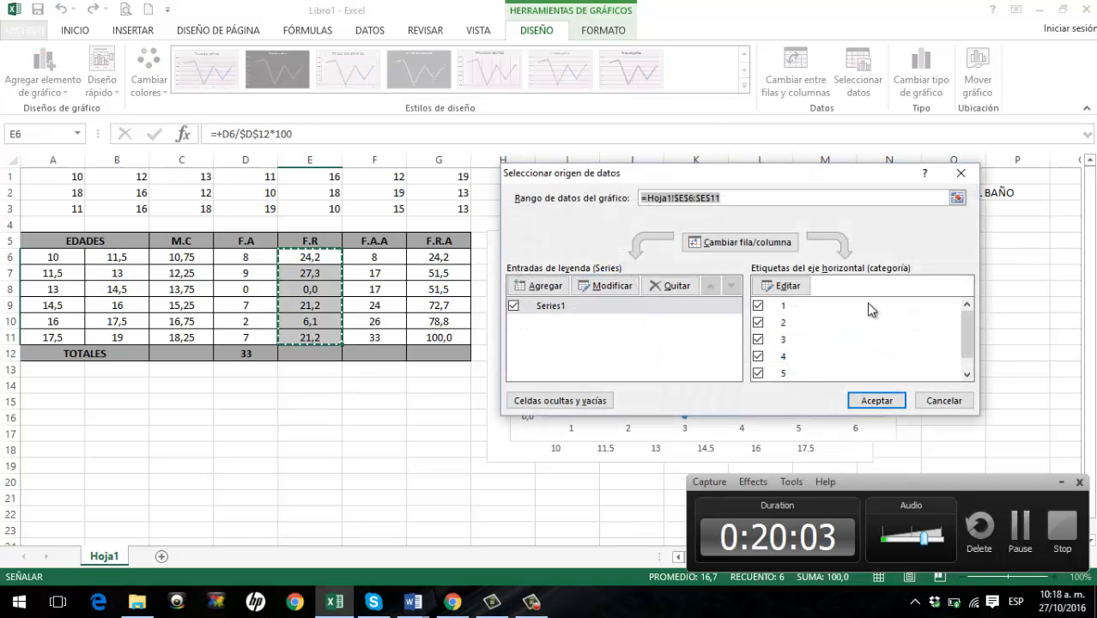
pyautogui.click(785, 289)
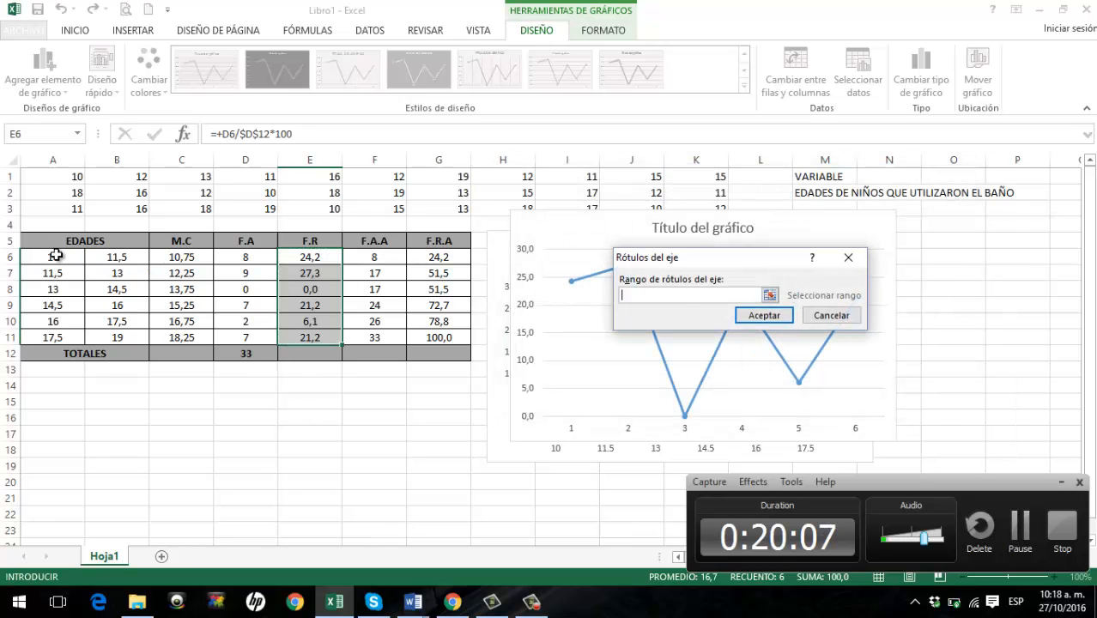
pyautogui.moveTo(56, 254); pyautogui.dragTo(127, 333)
pyautogui.click(764, 315)
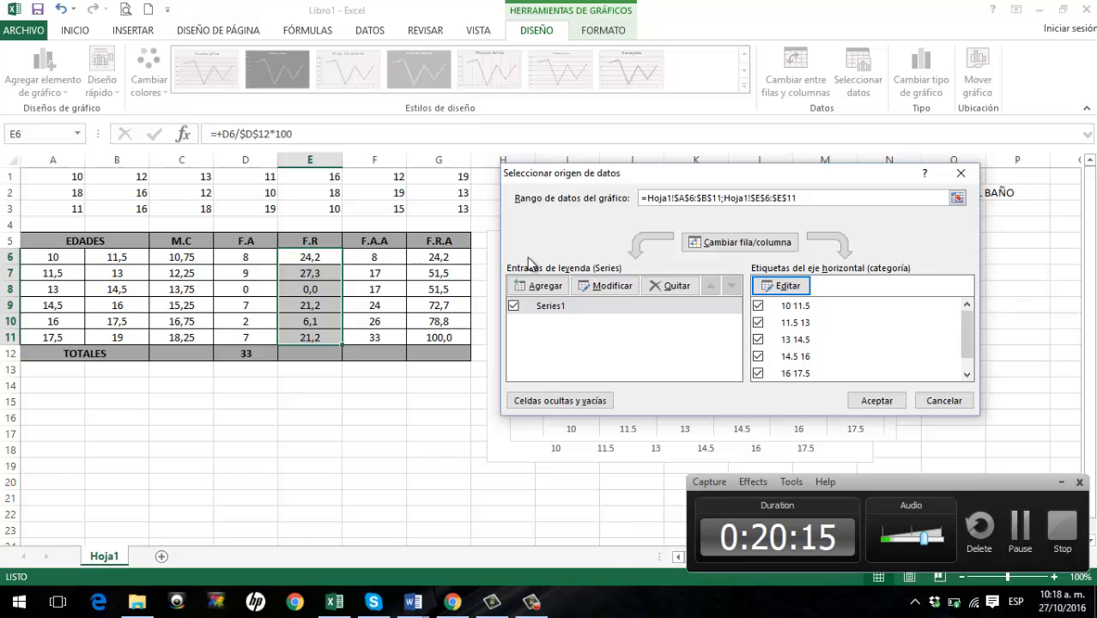
# - Name the line chart's data series from the EDADES header in A5 and apply the data source changes
pyautogui.click(612, 288)
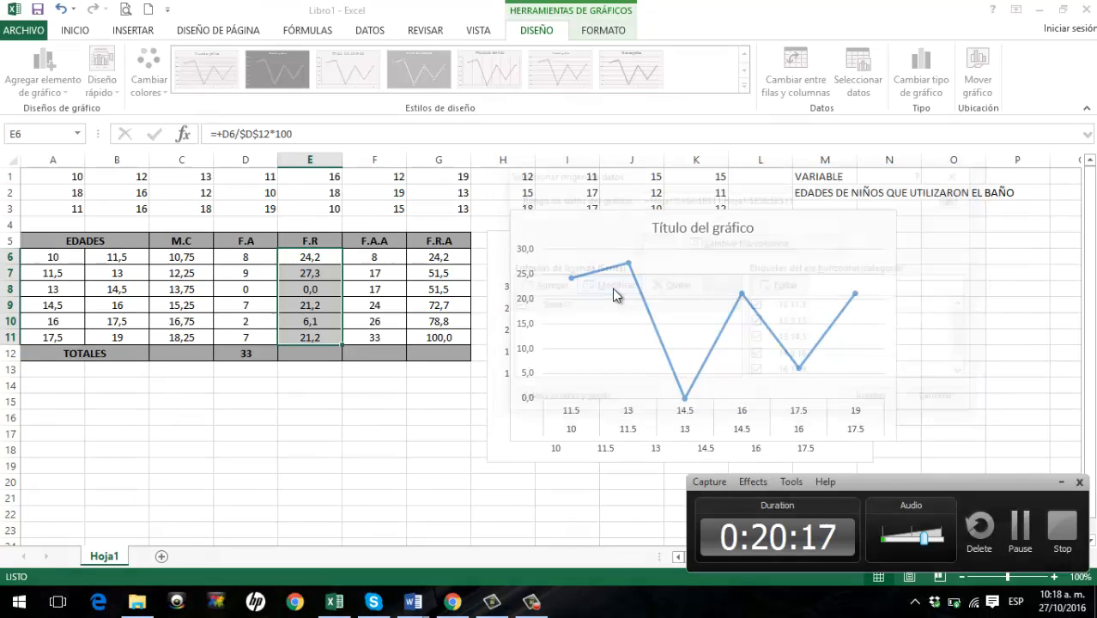
pyautogui.click(77, 242)
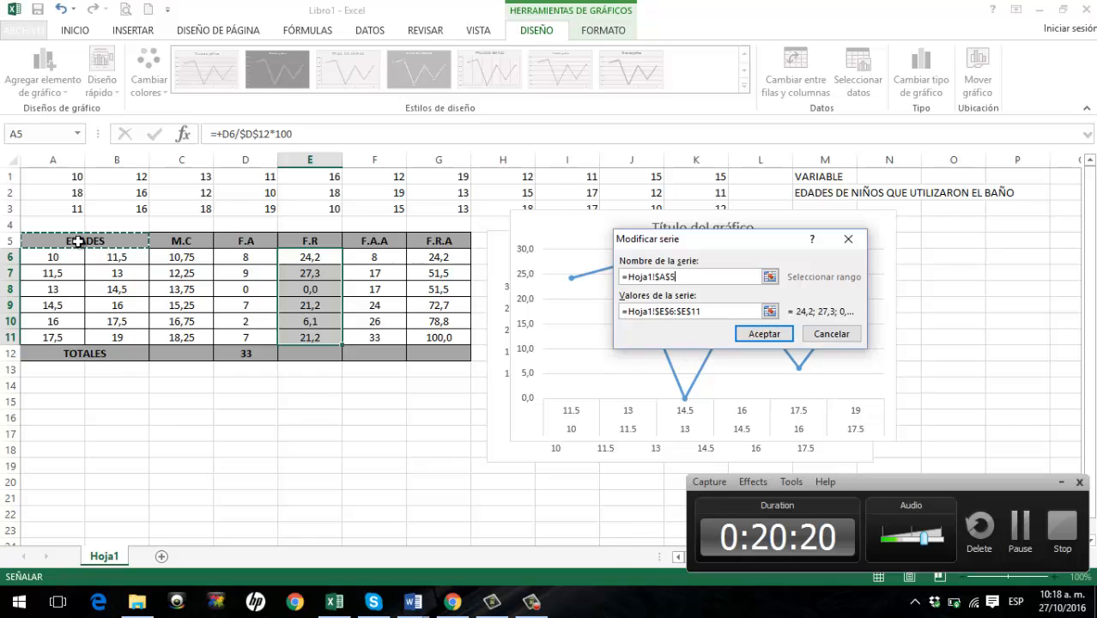
pyautogui.click(770, 337)
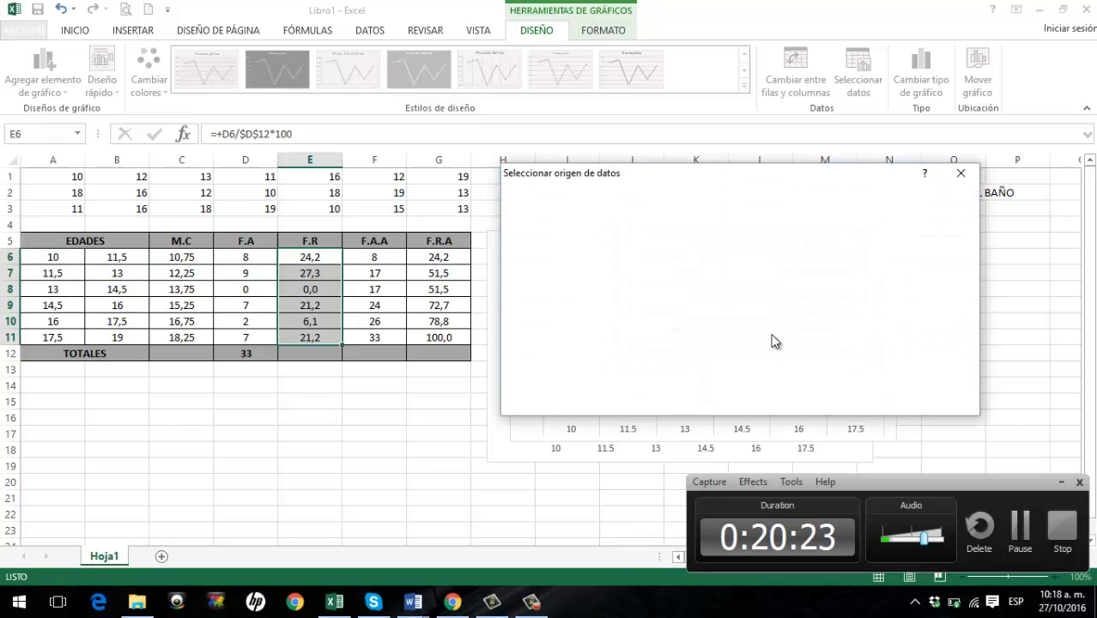
pyautogui.click(893, 403)
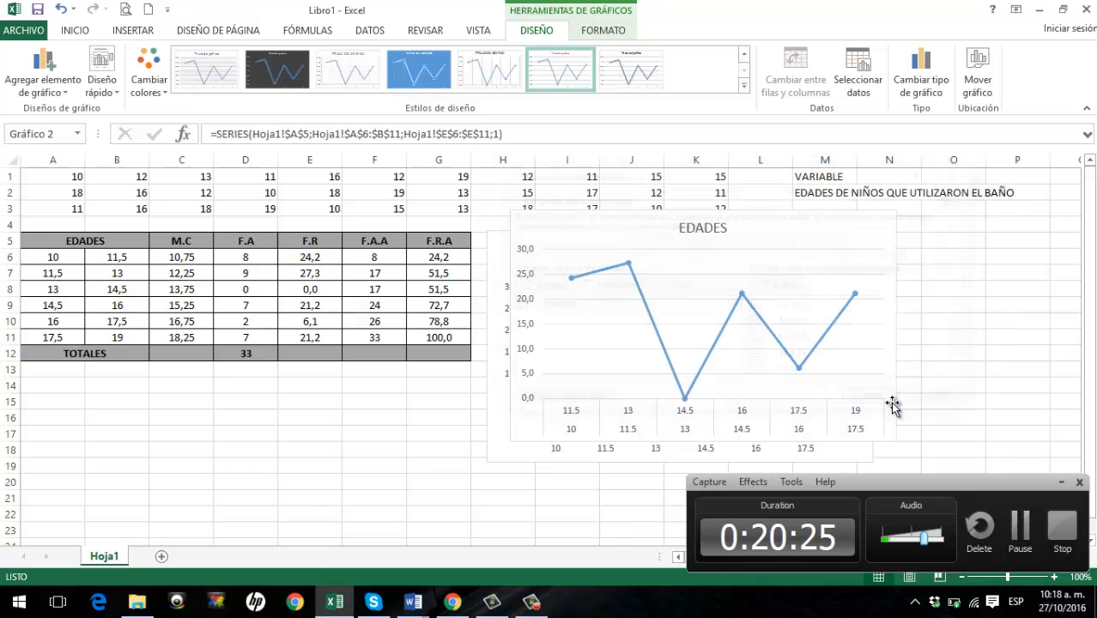
# - Add data labels to the relative frequency line chart and move the chart below the frequency table
pyautogui.click(1018, 336)
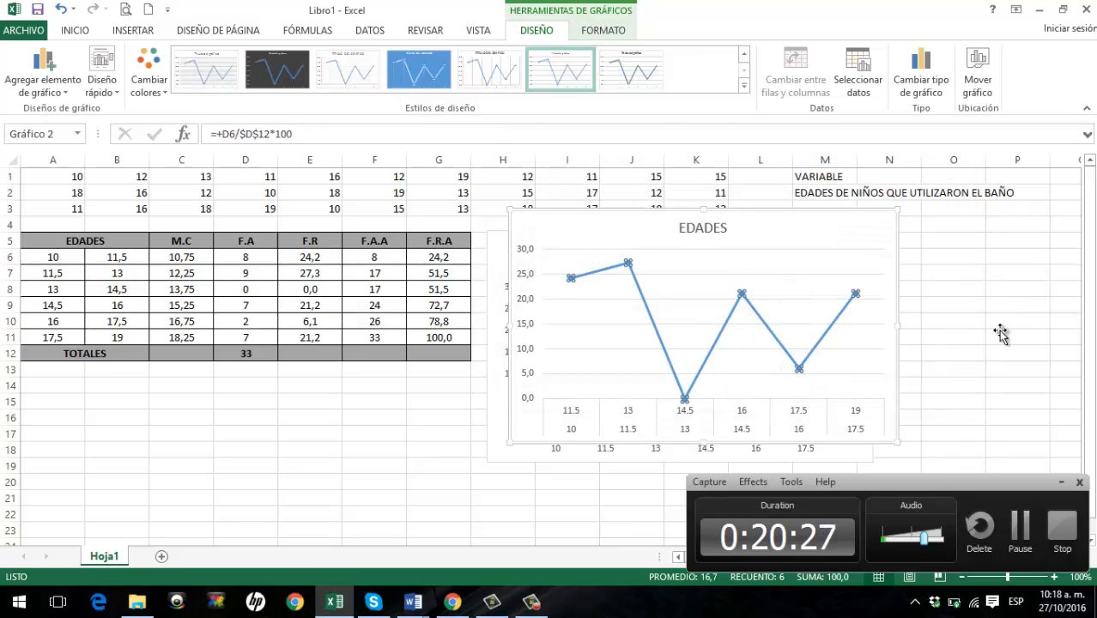
pyautogui.rightClick(834, 333)
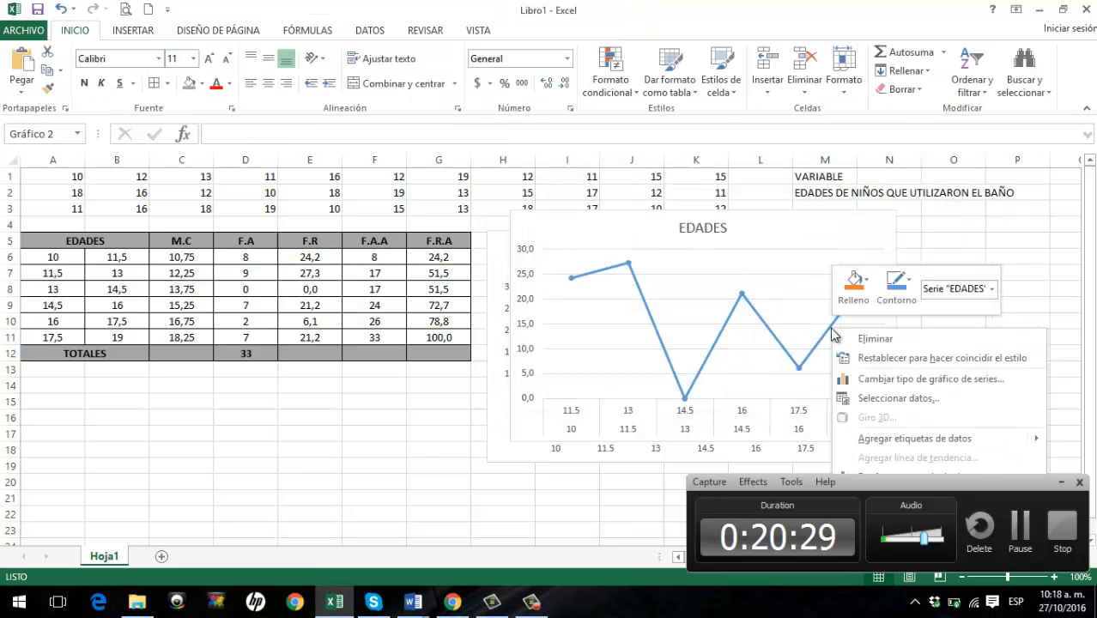
pyautogui.click(893, 442)
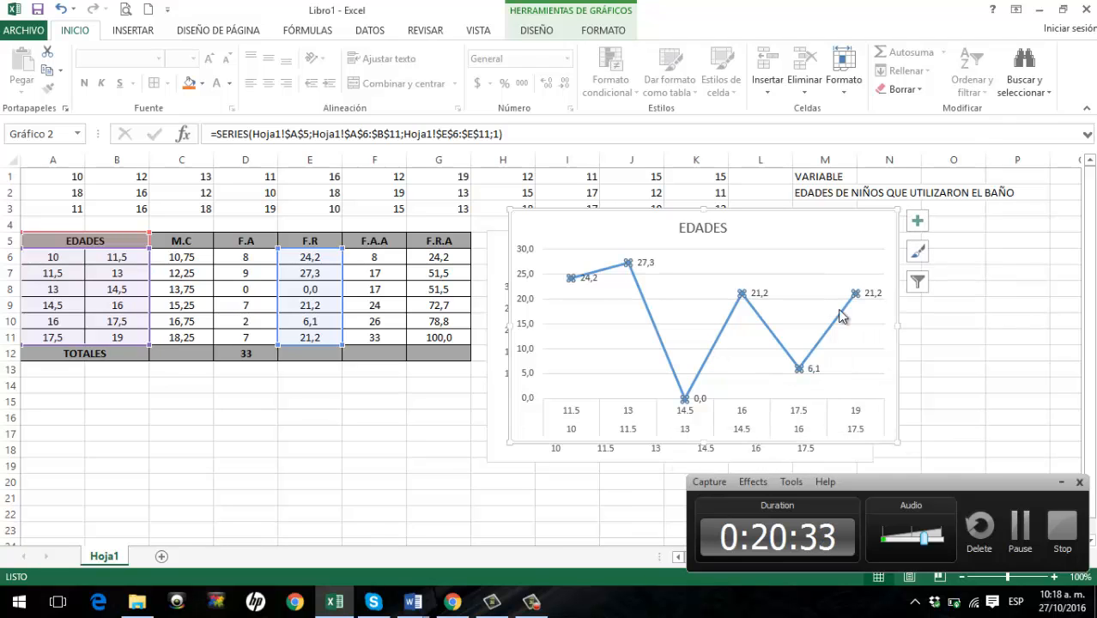
pyautogui.moveTo(790, 222)
pyautogui.mouseDown()
pyautogui.moveTo(446, 381)
pyautogui.moveTo(300, 377)
pyautogui.mouseUp()
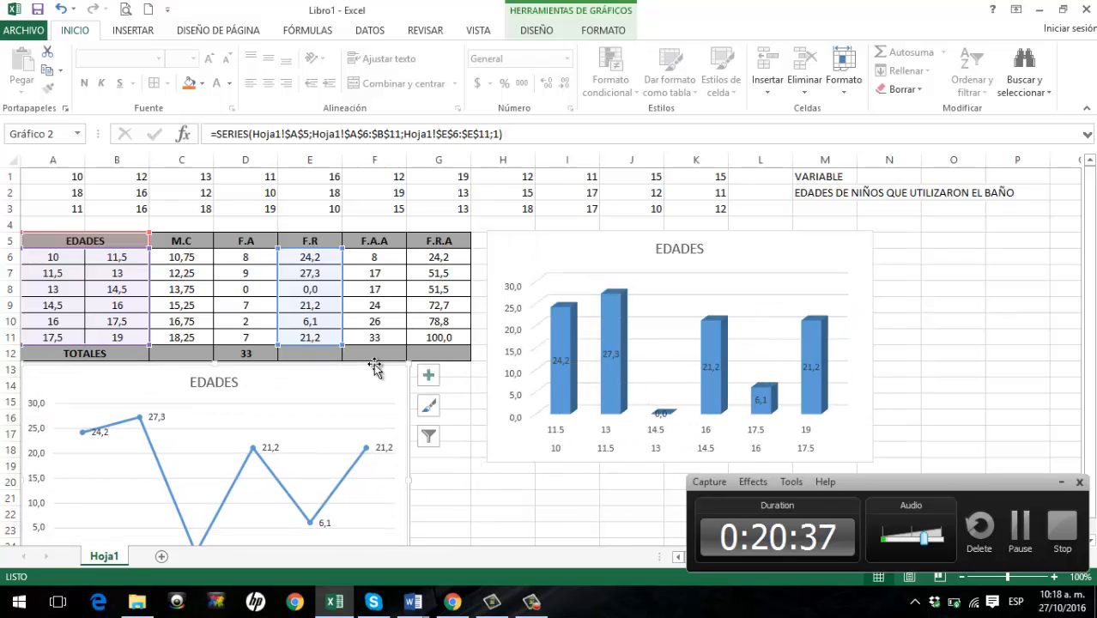
pyautogui.click(375, 367)
# - Insert a stacked line chart with markers from the F.R.A values in G6:G11 and move it over the column chart
pyautogui.moveTo(1090, 271); pyautogui.dragTo(1090, 276)
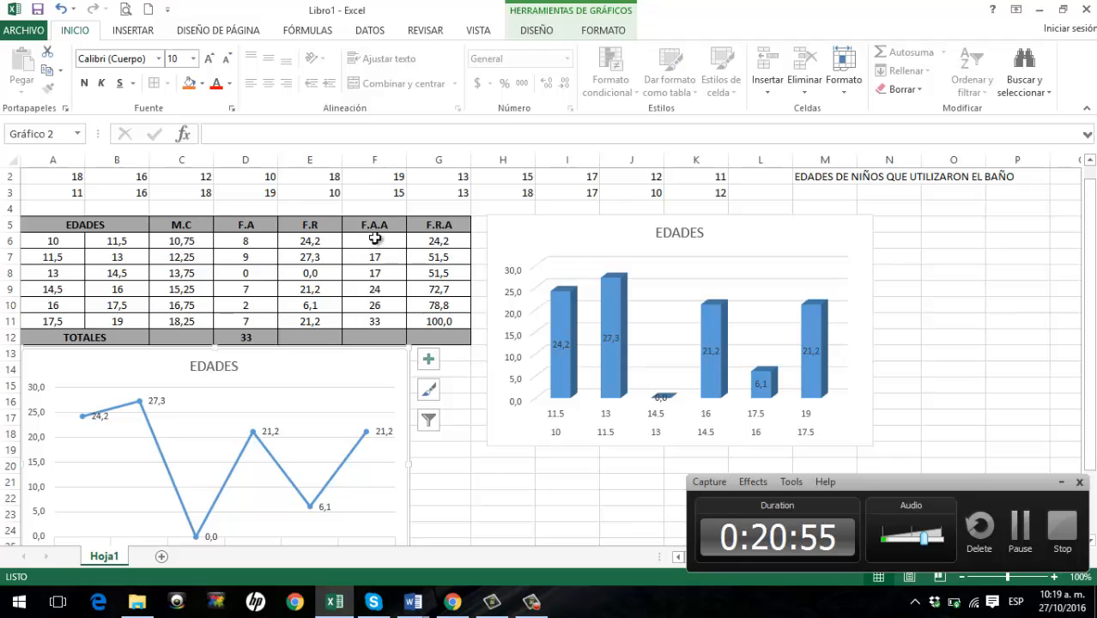
pyautogui.click(435, 244)
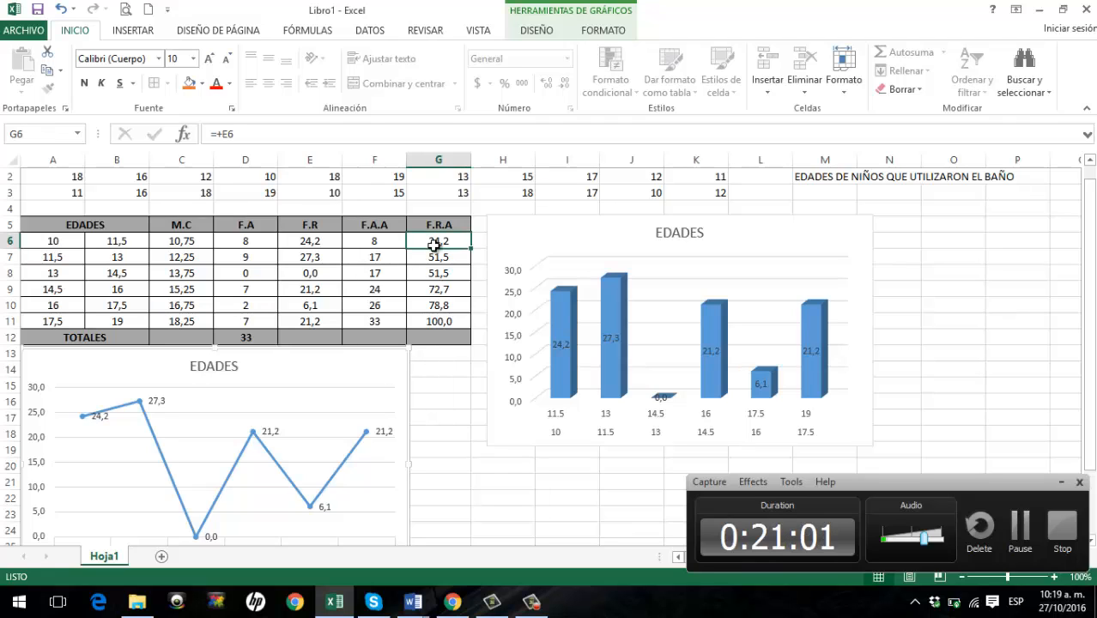
pyautogui.moveTo(434, 245); pyautogui.dragTo(430, 315)
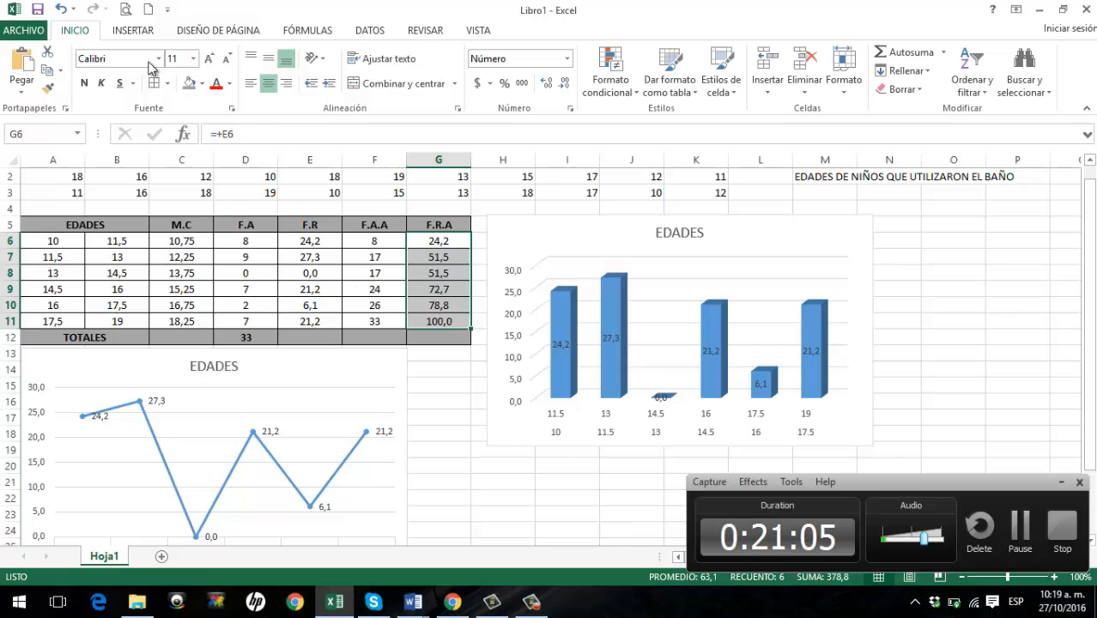
pyautogui.click(131, 31)
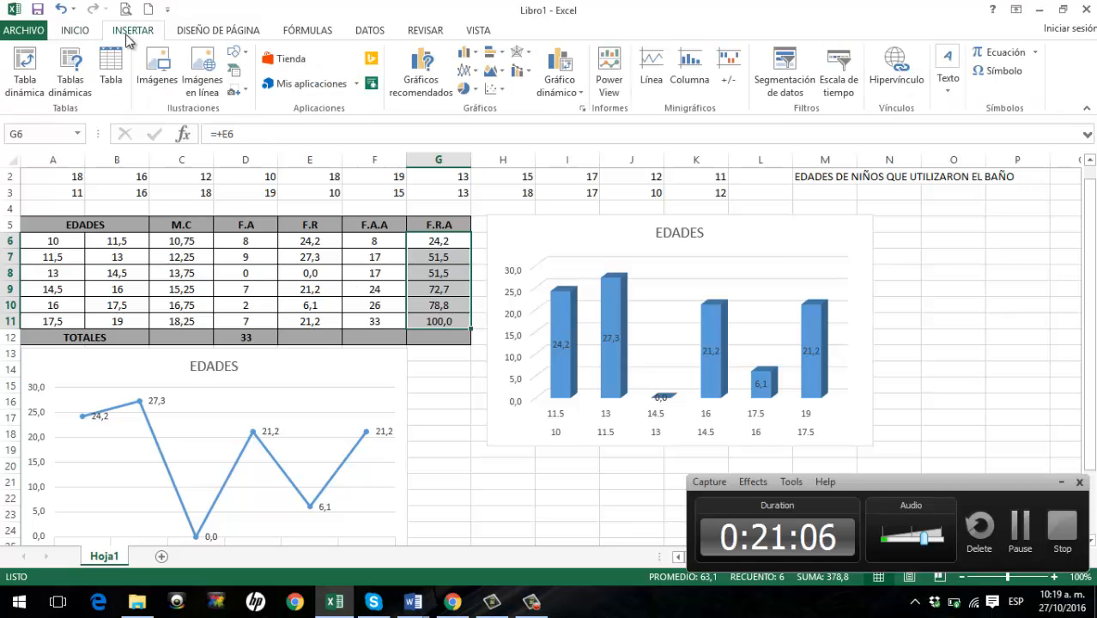
pyautogui.click(464, 72)
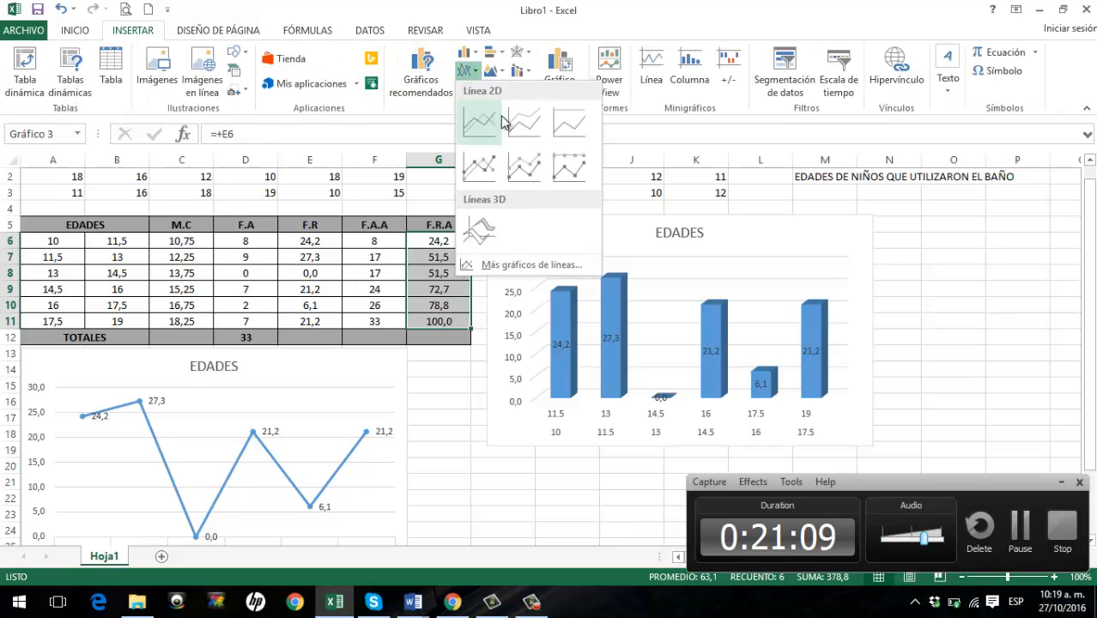
pyautogui.click(525, 168)
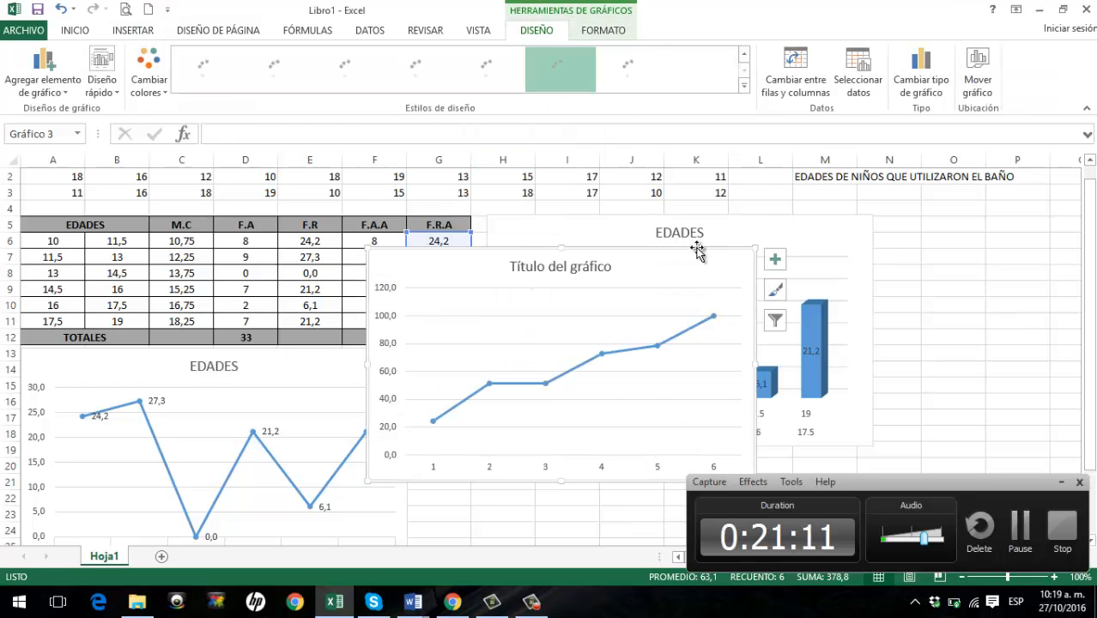
pyautogui.moveTo(859, 259); pyautogui.dragTo(834, 218)
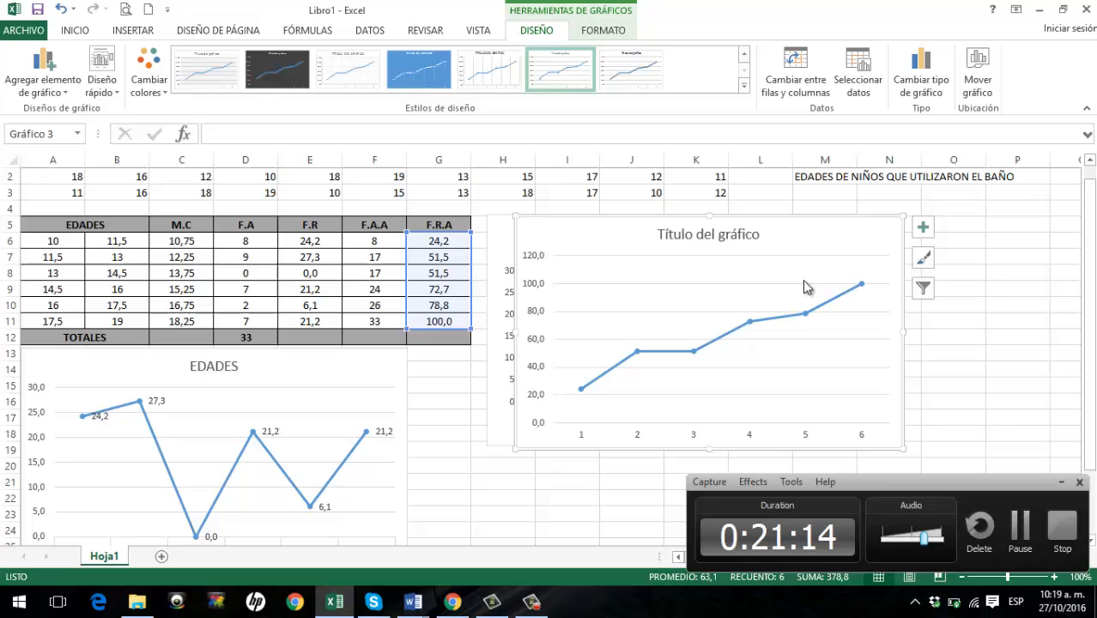
# - Set the cumulative frequency chart's horizontal axis labels to the class limits in A6:B11
pyautogui.rightClick(731, 335)
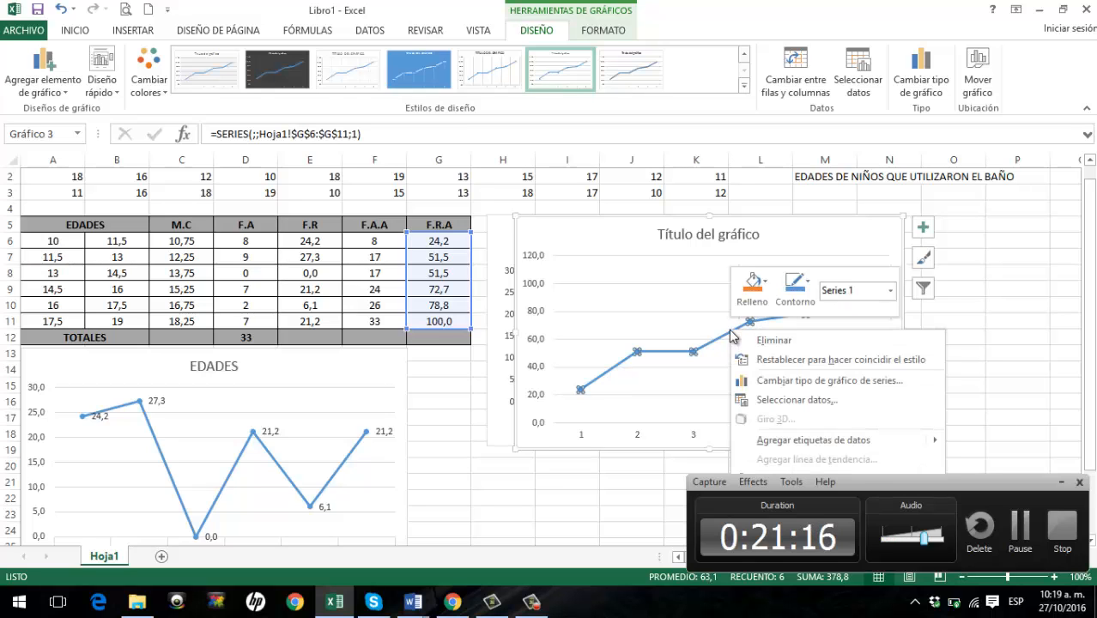
pyautogui.click(794, 401)
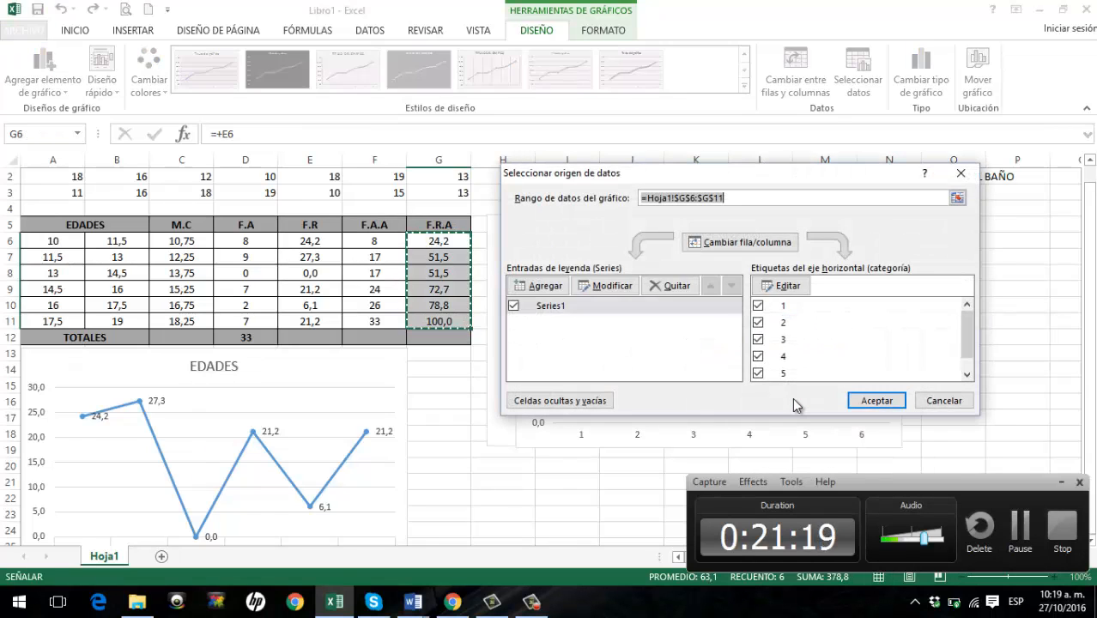
pyautogui.click(786, 289)
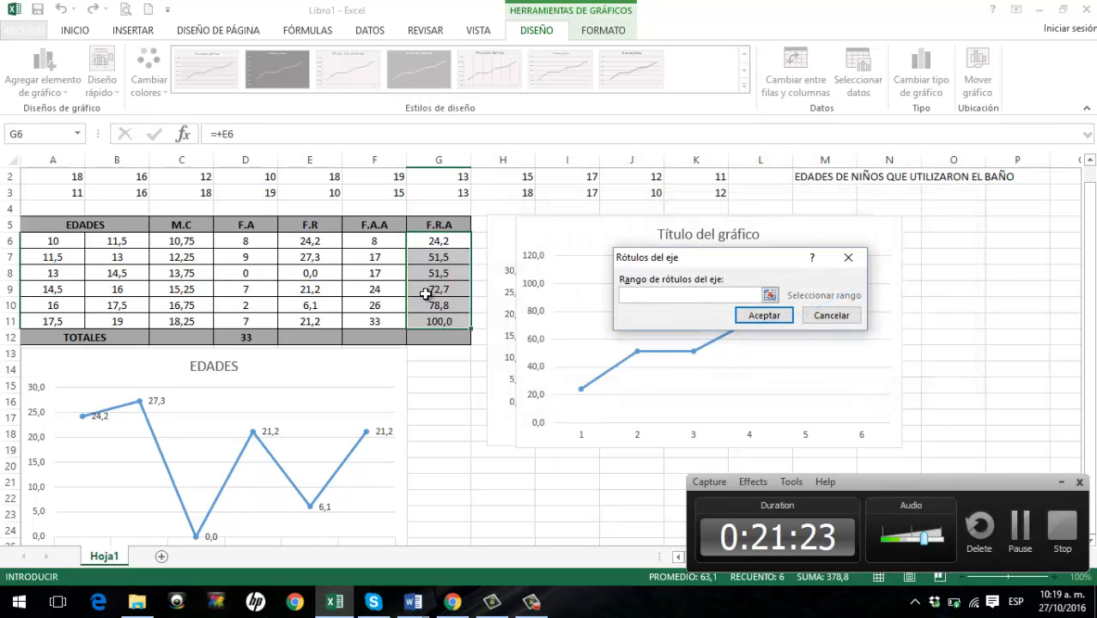
pyautogui.moveTo(51, 241); pyautogui.dragTo(126, 316)
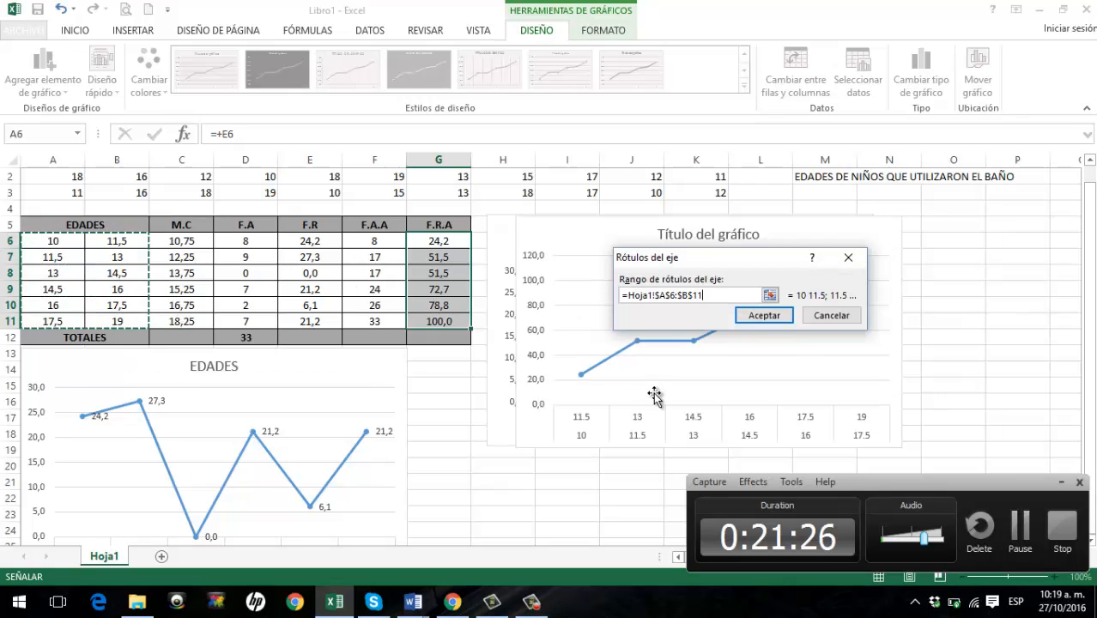
pyautogui.click(759, 316)
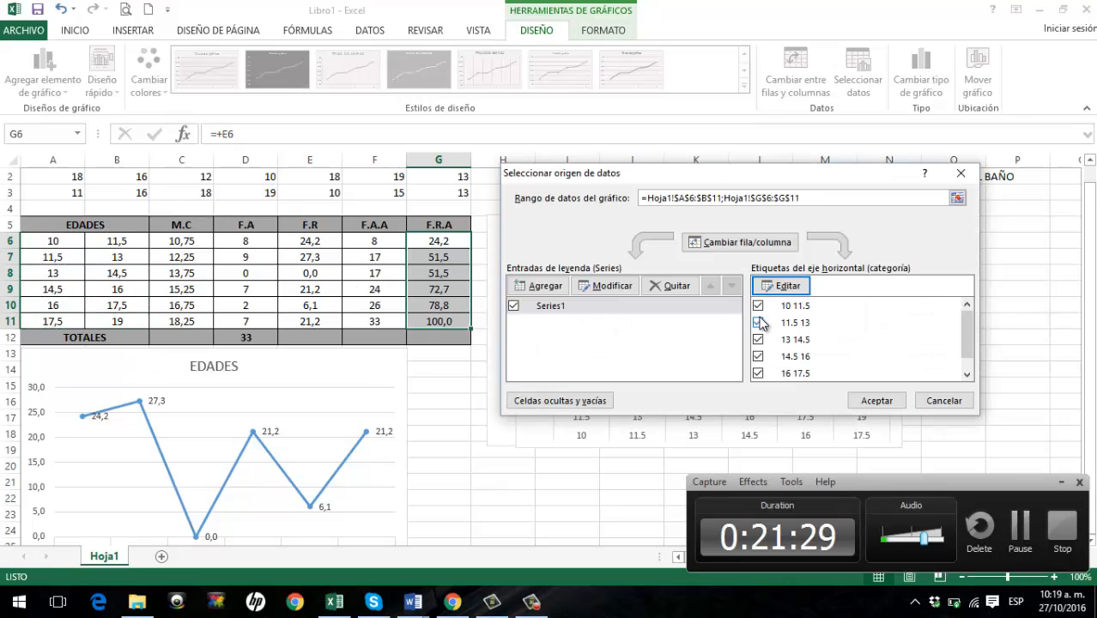
# - Name the cumulative chart's data series from the EDADES header in A5 and apply the data source changes
pyautogui.click(610, 287)
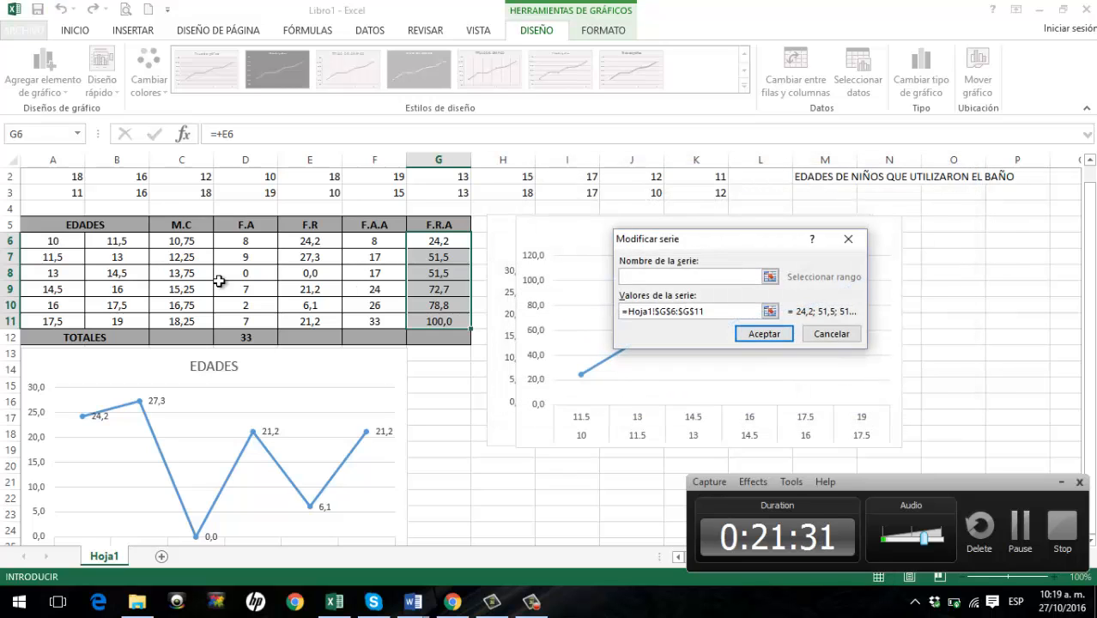
pyautogui.click(103, 225)
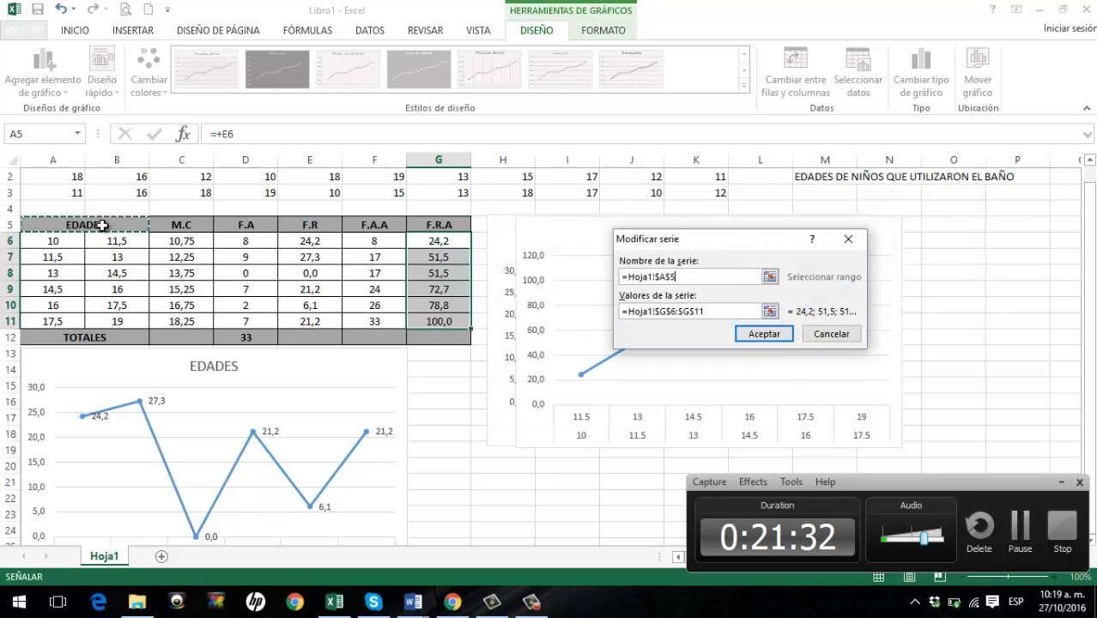
pyautogui.click(764, 334)
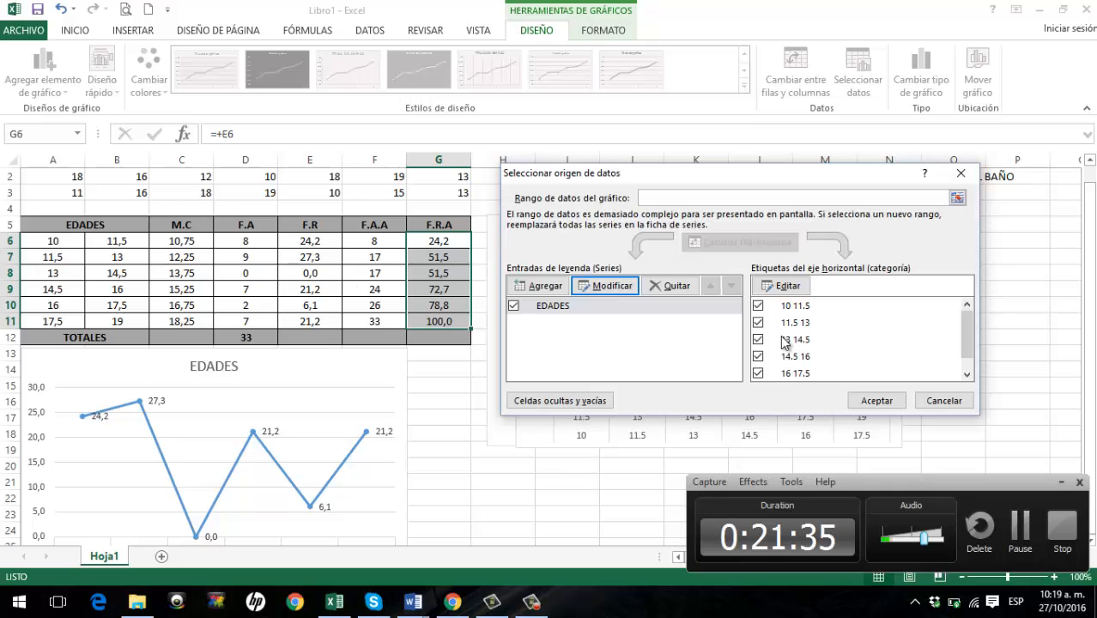
pyautogui.click(885, 404)
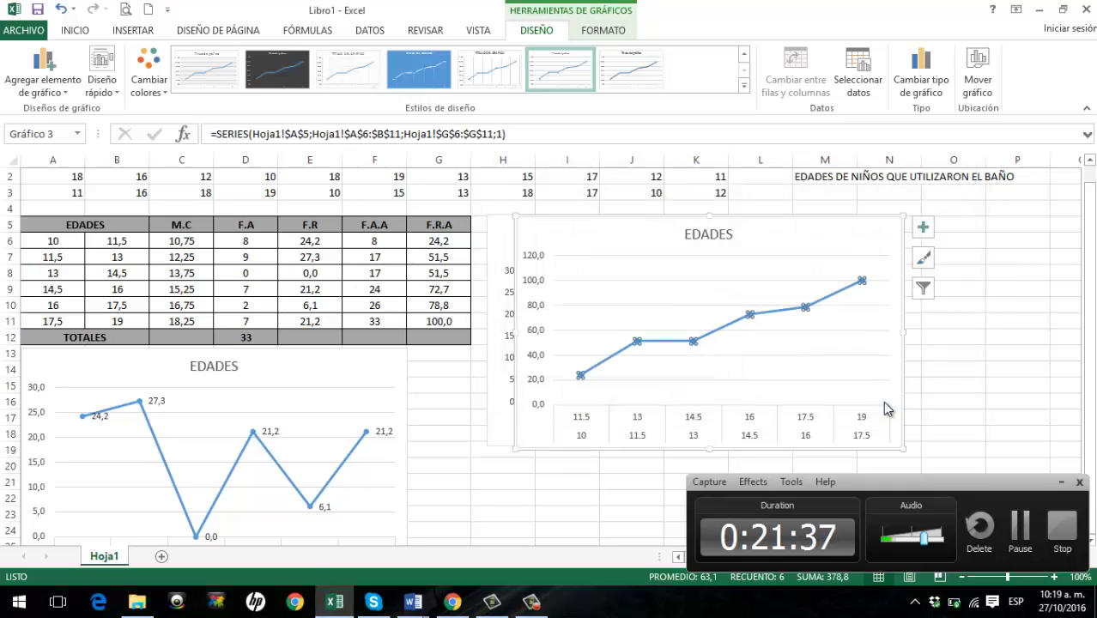
# - Add data labels to the cumulative frequency line and move its chart down over the column chart's lower edge
pyautogui.rightClick(827, 306)
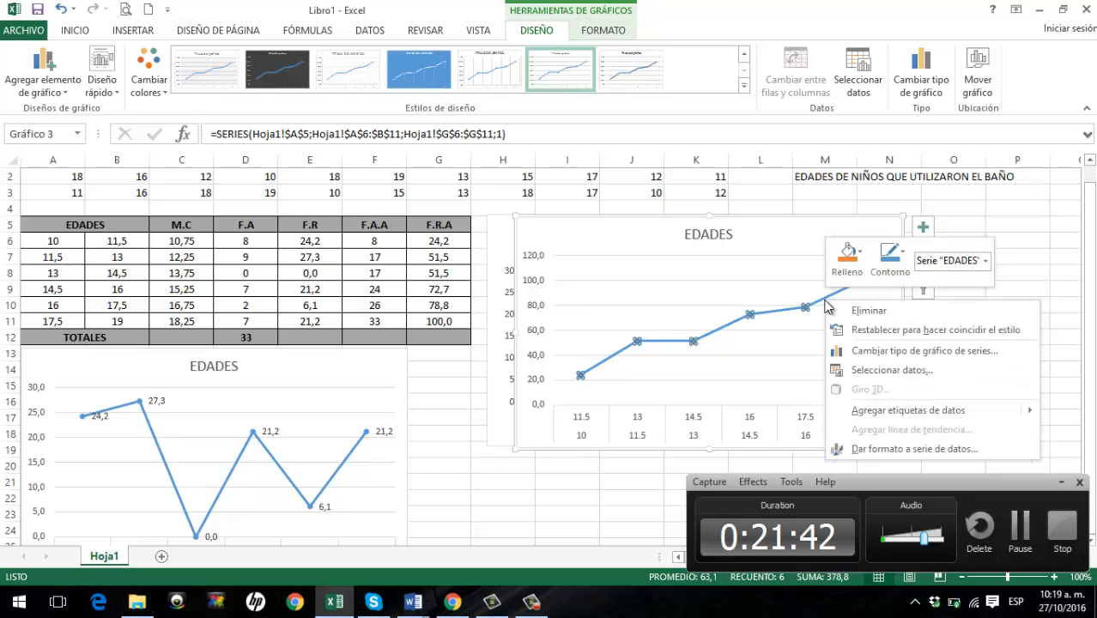
pyautogui.click(875, 411)
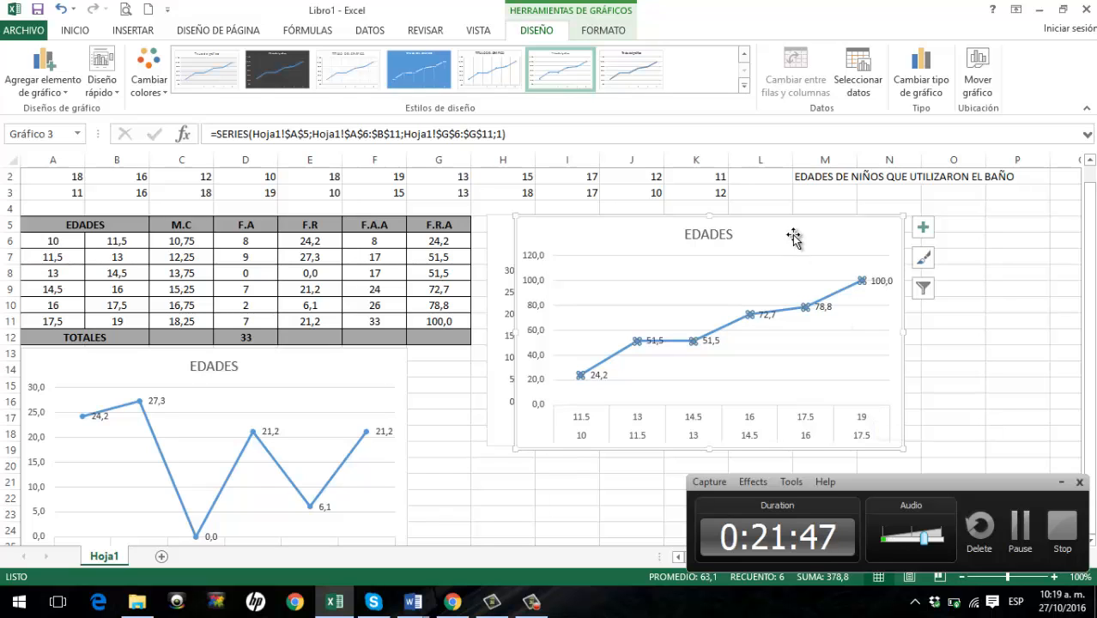
pyautogui.moveTo(771, 215); pyautogui.dragTo(710, 404)
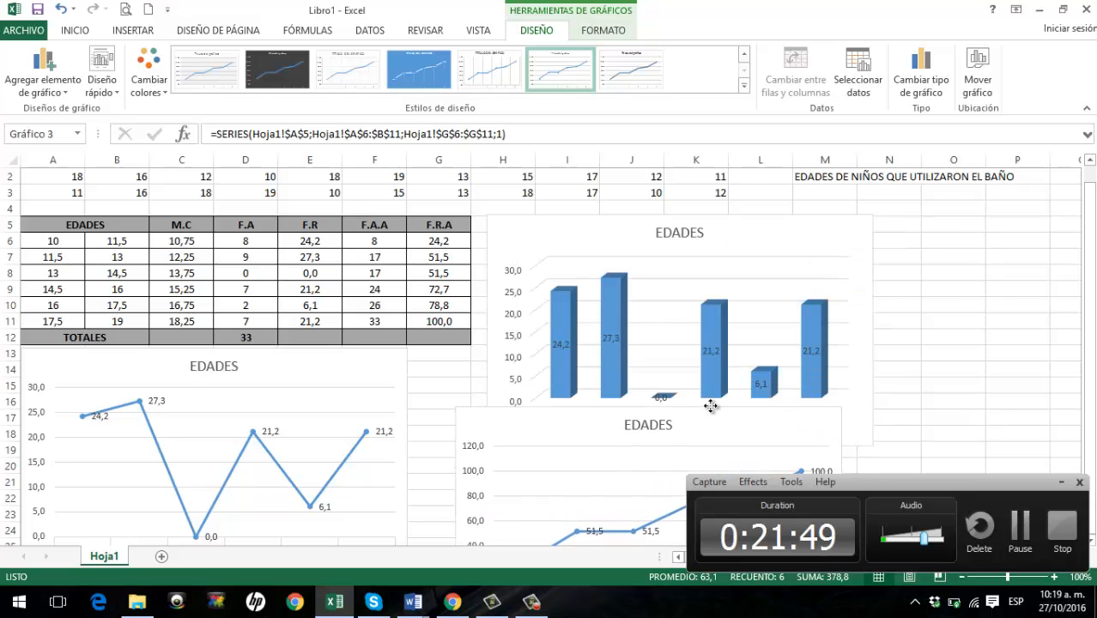
# - Move the column chart up to the first rows and place the cumulative line chart just beneath it
pyautogui.click(643, 233)
pyautogui.moveTo(752, 213); pyautogui.dragTo(755, 182)
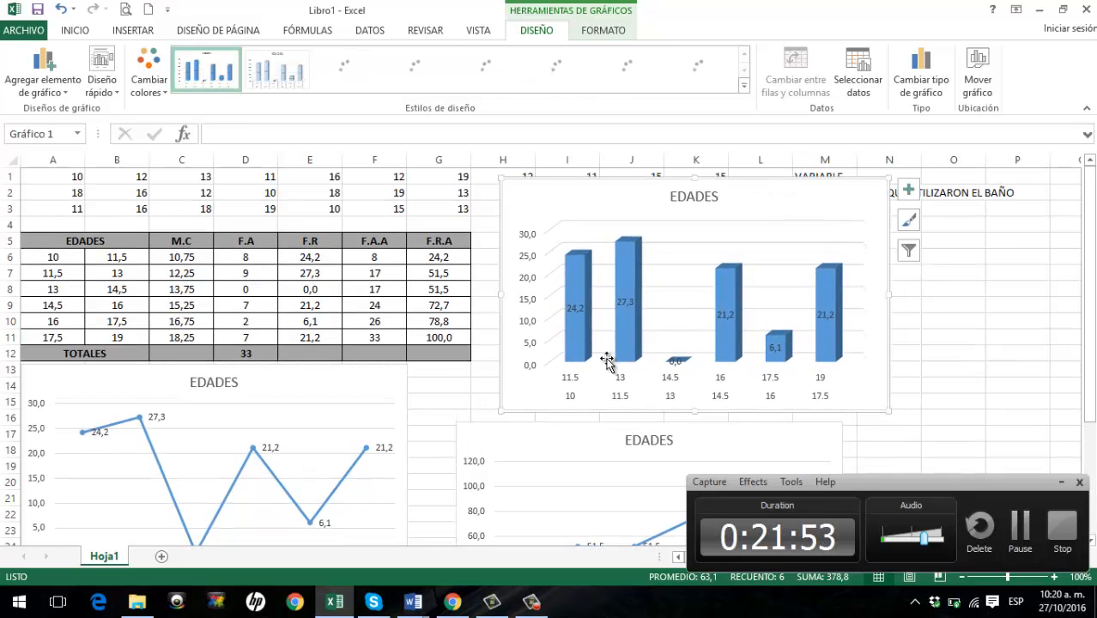
pyautogui.click(554, 420)
pyautogui.moveTo(553, 421); pyautogui.dragTo(554, 417)
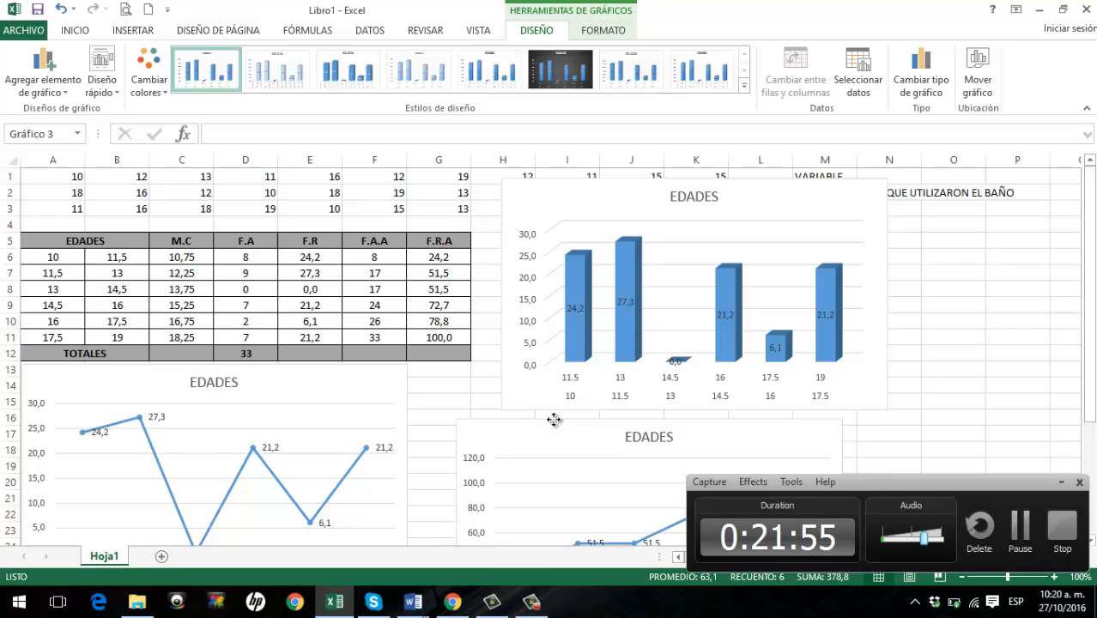